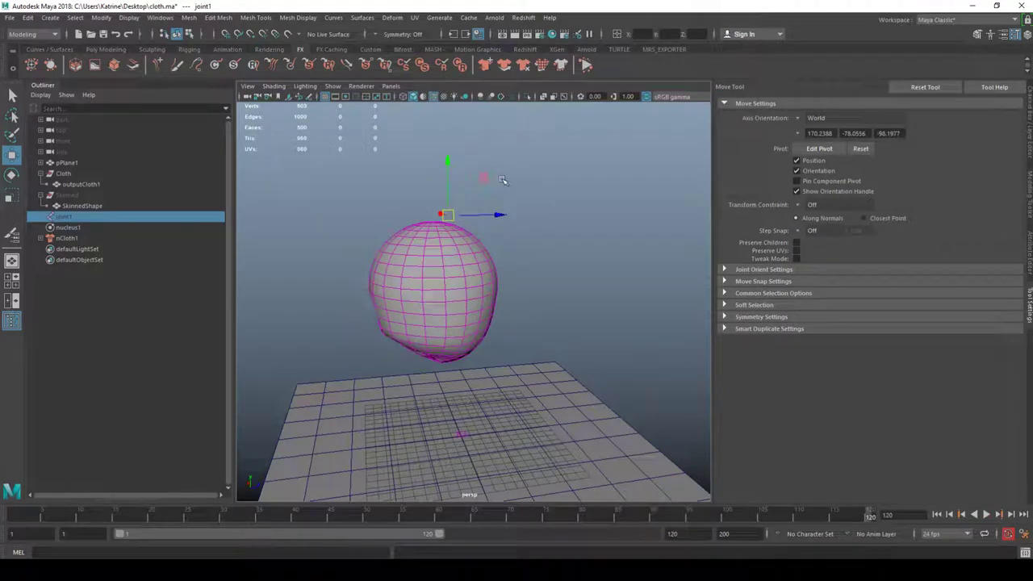
Play back the cloth simulation on the sphere, stop it and return to the first frame.
{"action": "key", "text": "alt+v"}
{"action": "key", "text": "alt+v"}
{"action": "key", "text": "alt+shift+v"}
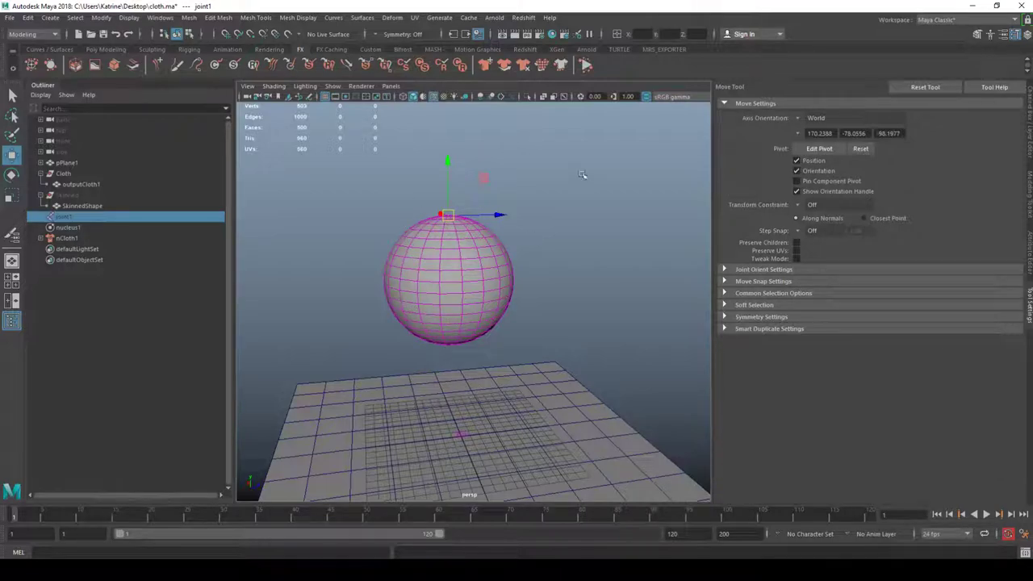
Preview the cloth simulation with interactive playback while moving joint1, and deselect the joint.
{"action": "left_click", "coordinate": [588, 66]}
{"action": "mouse_move", "coordinate": [449, 215]}
{"action": "left_mouse_down"}
{"action": "mouse_move", "coordinate": [499, 197]}
{"action": "mouse_move", "coordinate": [423, 217]}
{"action": "mouse_move", "coordinate": [440, 215]}
{"action": "left_mouse_up"}
{"action": "key", "text": "Escape"}
{"action": "left_click", "coordinate": [570, 245]}
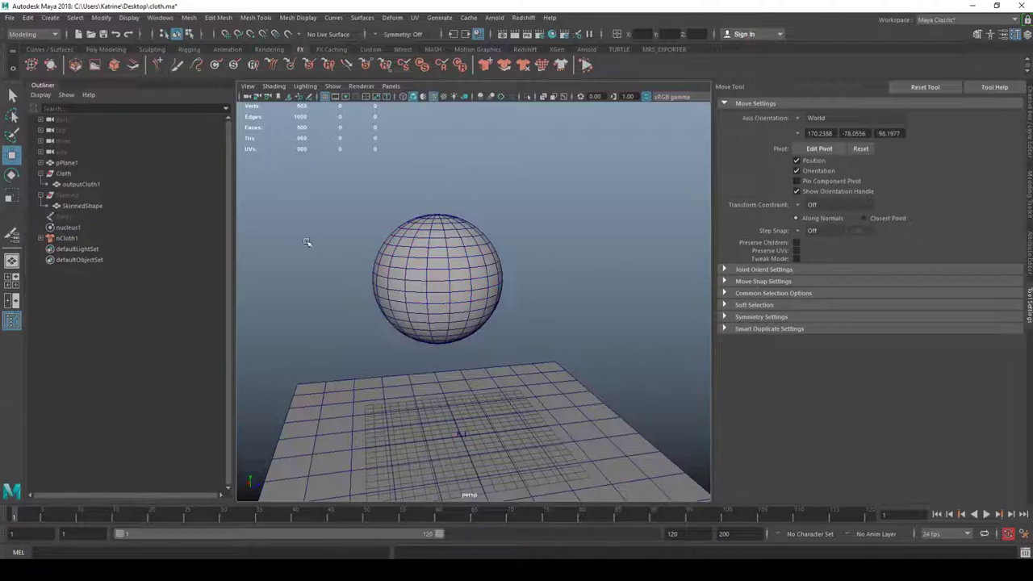
{"action": "right_click_drag", "start_coordinate": [443, 226], "coordinate": [397, 222], "text": "alt"}
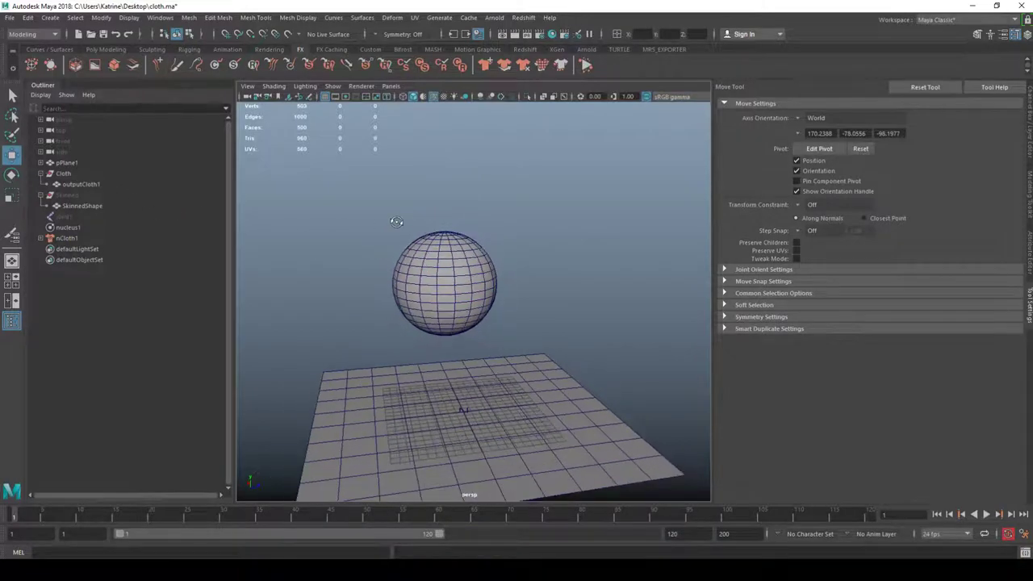
{"action": "left_click_drag", "start_coordinate": [397, 222], "coordinate": [390, 227], "text": "alt"}
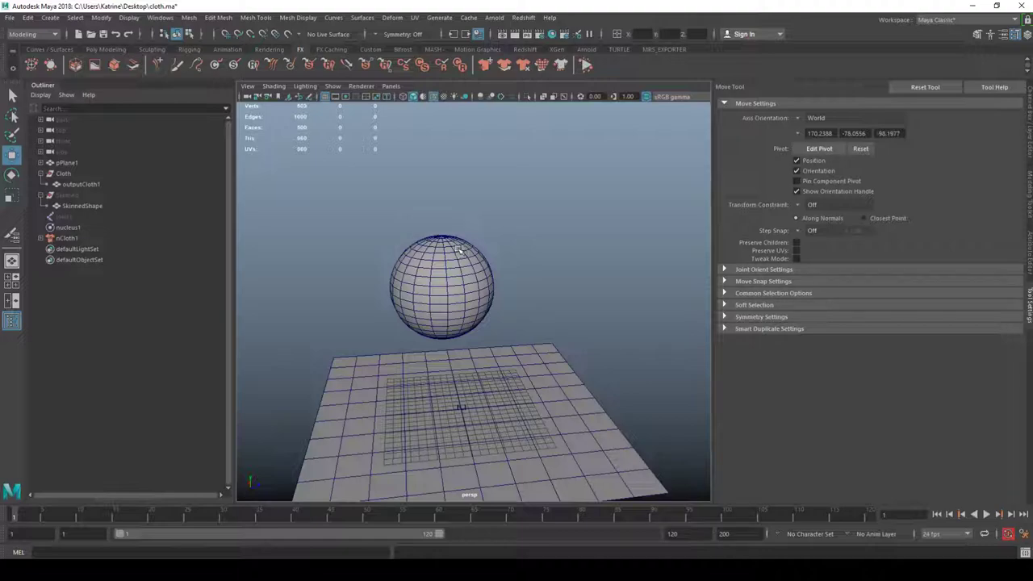
{"action": "left_click", "coordinate": [76, 216]}
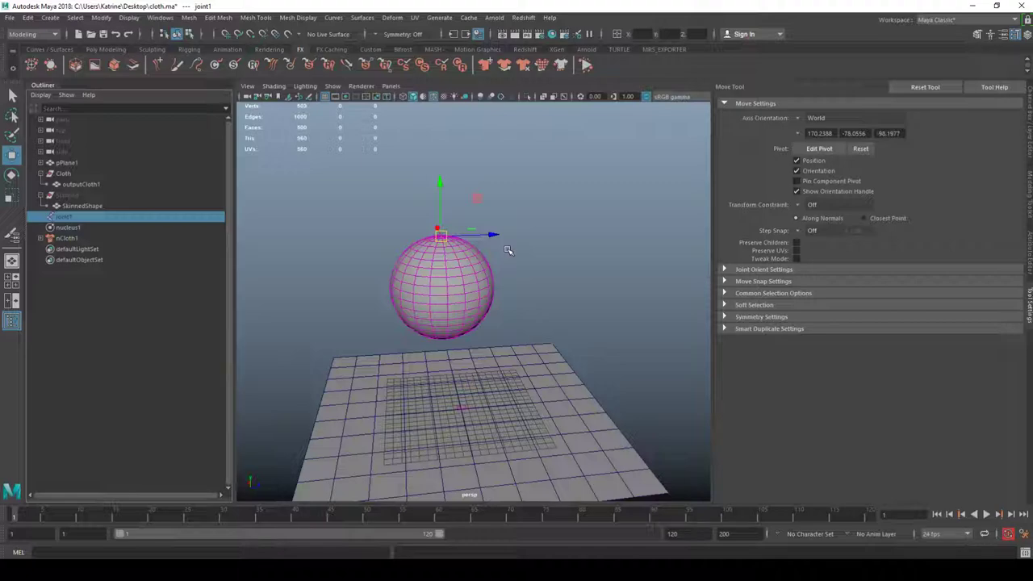
{"action": "left_click", "coordinate": [537, 276]}
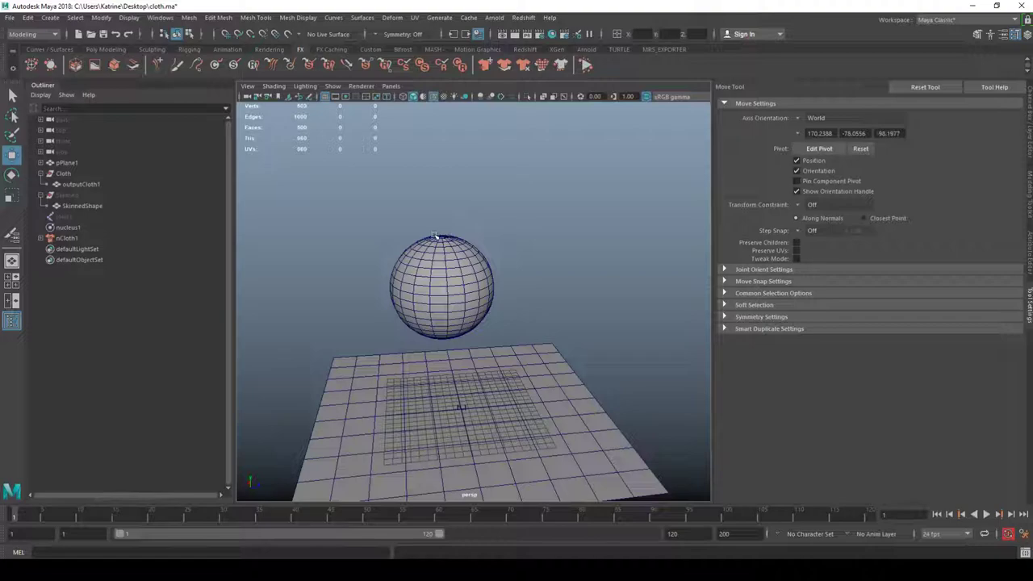
{"action": "left_click", "coordinate": [438, 236]}
{"action": "left_click", "coordinate": [473, 194]}
{"action": "left_click_drag", "start_coordinate": [473, 233], "coordinate": [473, 227], "text": "alt"}
{"action": "right_click_drag", "start_coordinate": [473, 227], "coordinate": [488, 232], "text": "alt"}
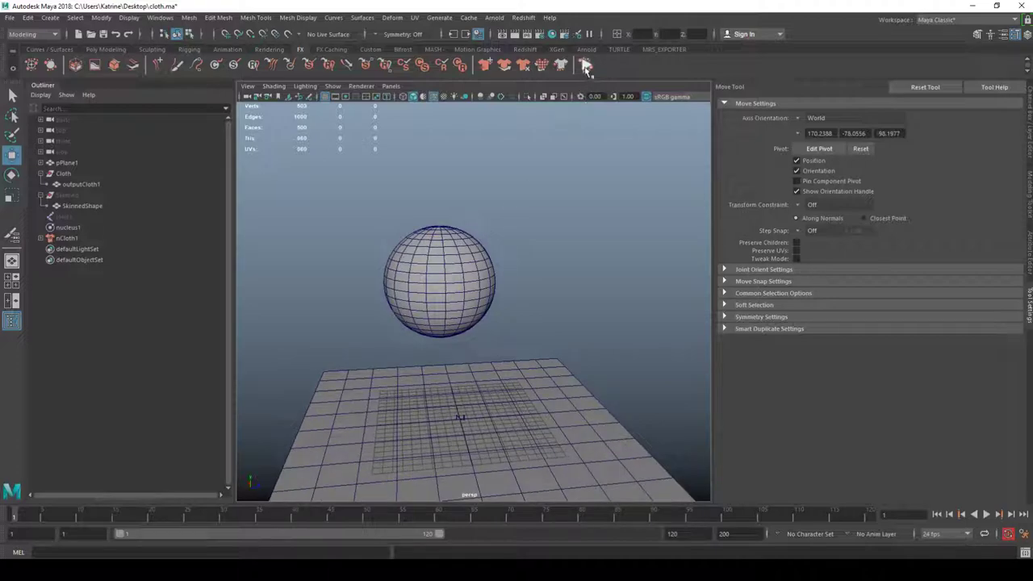
Play the simulation while moving joint1 to test the cloth's reaction, and return to the first frame.
{"action": "left_click", "coordinate": [71, 217]}
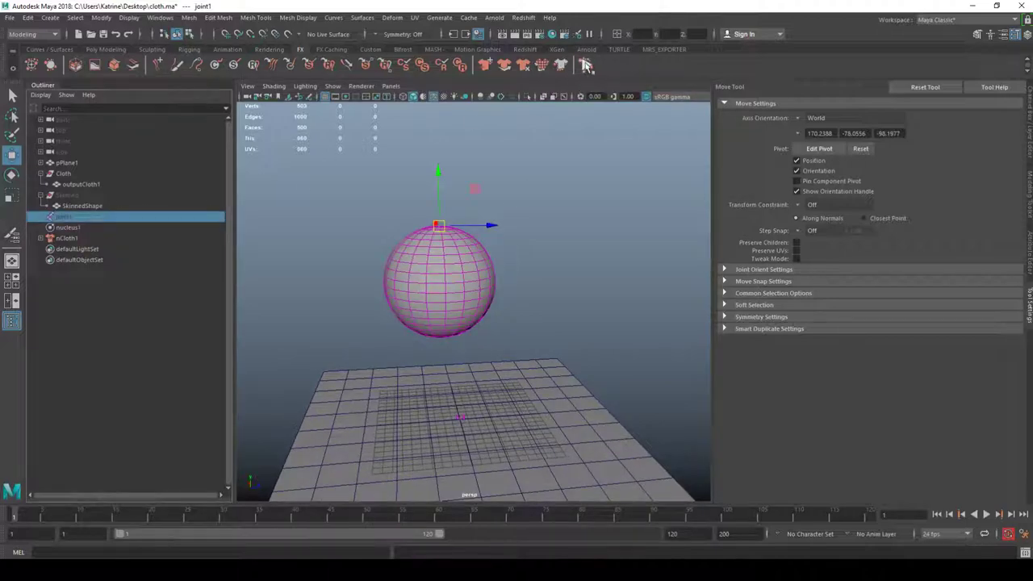
{"action": "key", "text": "alt+v"}
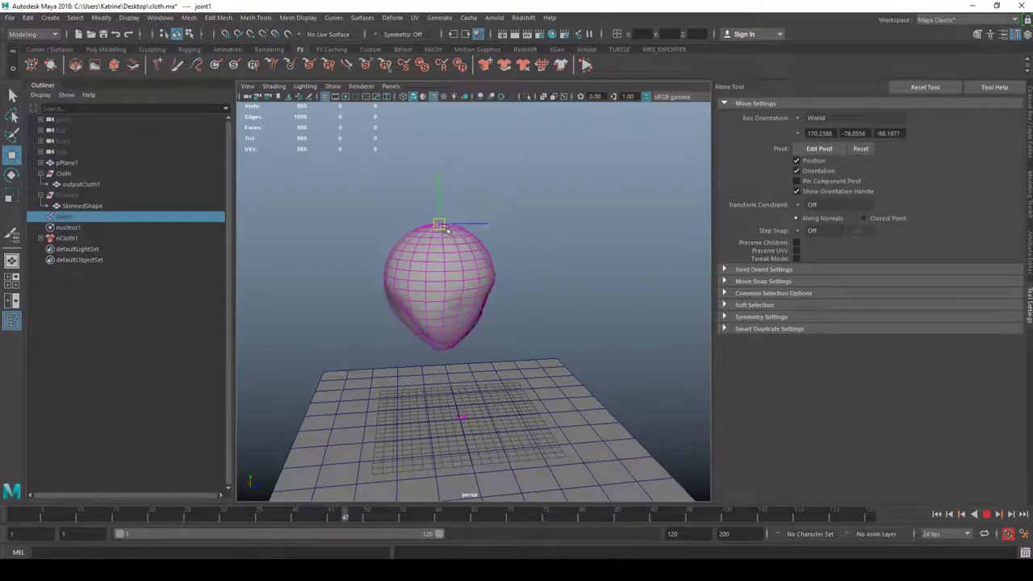
{"action": "left_click_drag", "start_coordinate": [446, 228], "coordinate": [447, 232]}
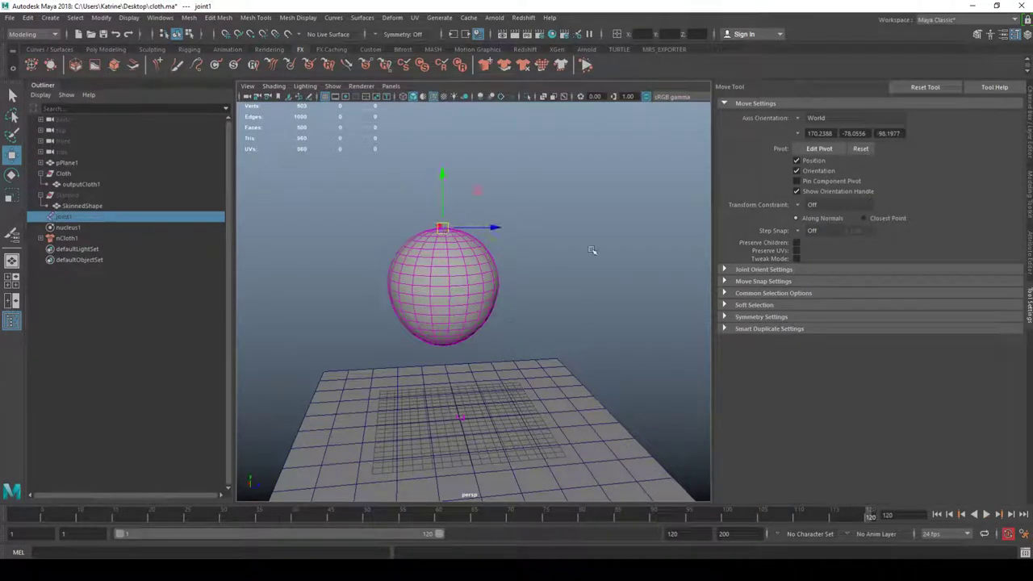
{"action": "left_click", "coordinate": [555, 254]}
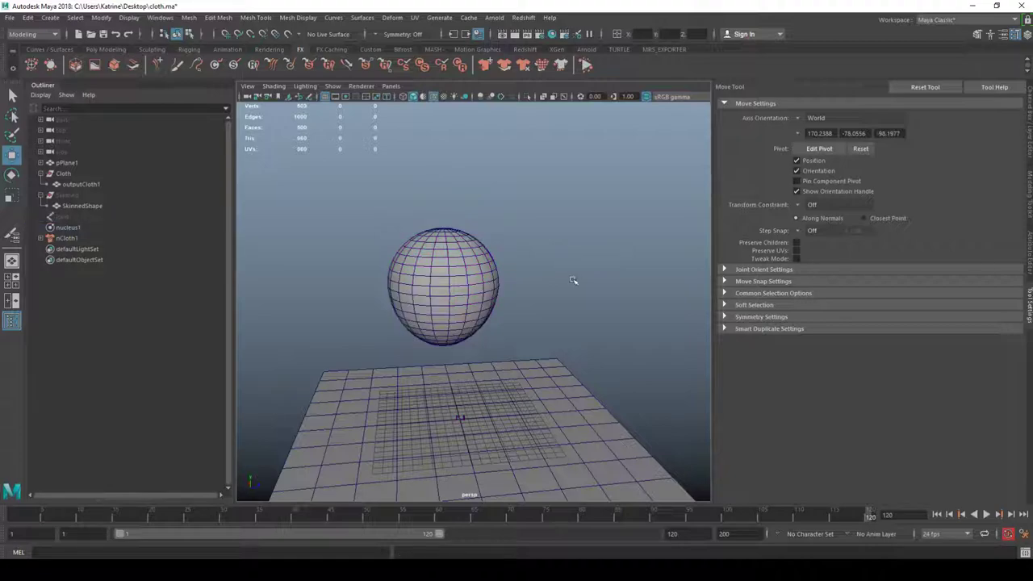
{"action": "left_click_drag", "start_coordinate": [546, 268], "coordinate": [541, 260], "text": "alt"}
{"action": "left_click_drag", "start_coordinate": [536, 176], "coordinate": [535, 193], "text": "alt"}
{"action": "key", "text": "alt+shift+v"}
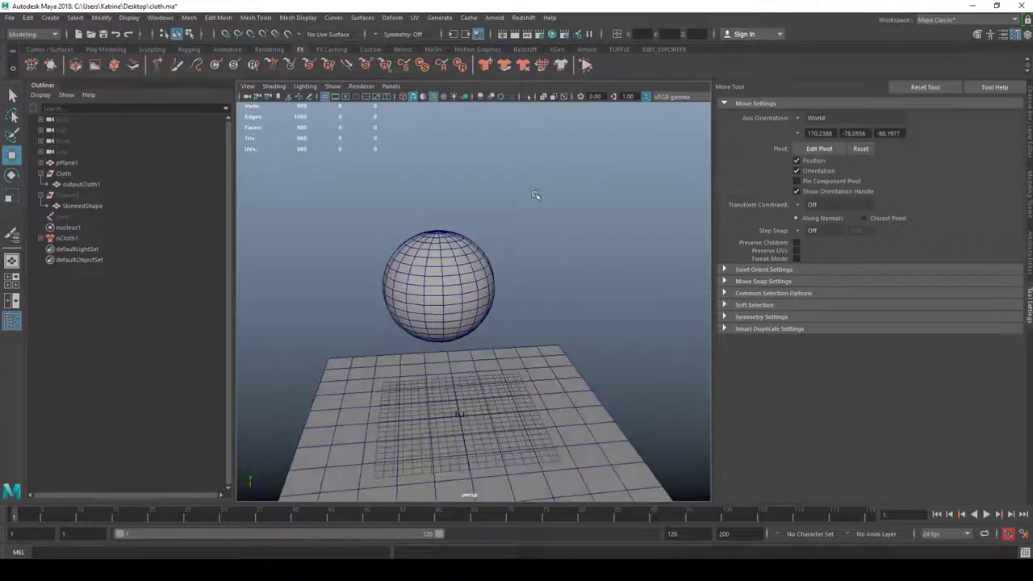
Collapse the Cloth and Skinned hierarchies and delete Cloth, Skinned, joint1, nucleus1 and nCloth1 from the scene.
{"action": "left_click", "coordinate": [108, 218]}
{"action": "left_click", "coordinate": [244, 215]}
{"action": "left_click", "coordinate": [40, 174]}
{"action": "left_click", "coordinate": [41, 184]}
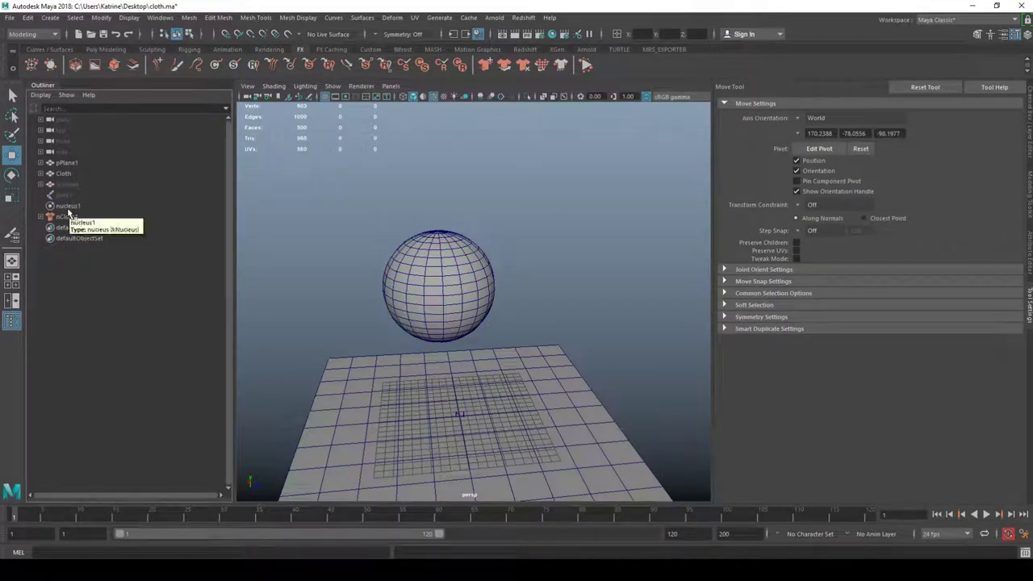
{"action": "left_click_drag", "start_coordinate": [67, 217], "coordinate": [85, 179]}
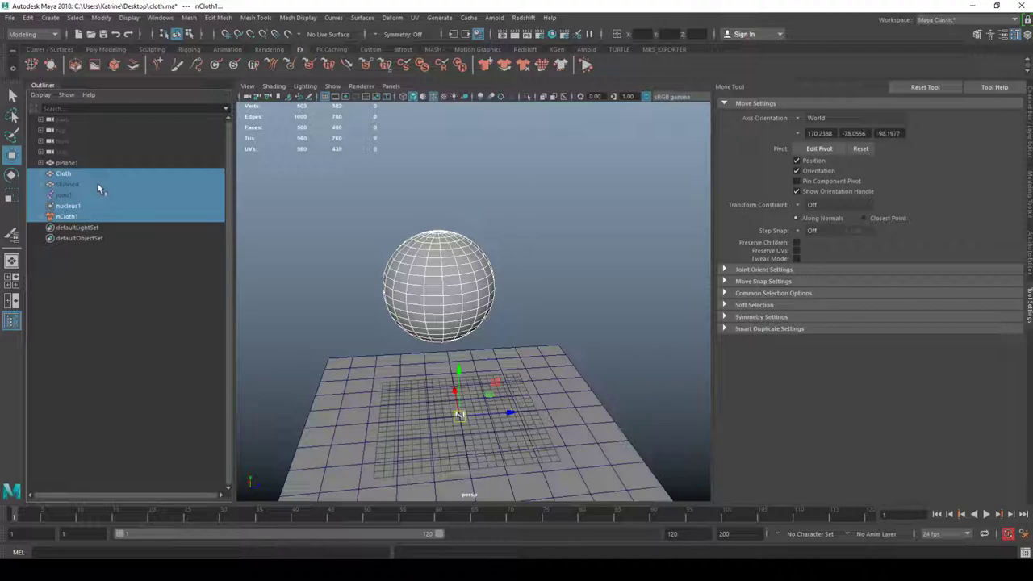
{"action": "key", "text": "Delete"}
Delete the remaining ground plane, pPlane1, to empty the scene.
{"action": "left_click", "coordinate": [75, 167]}
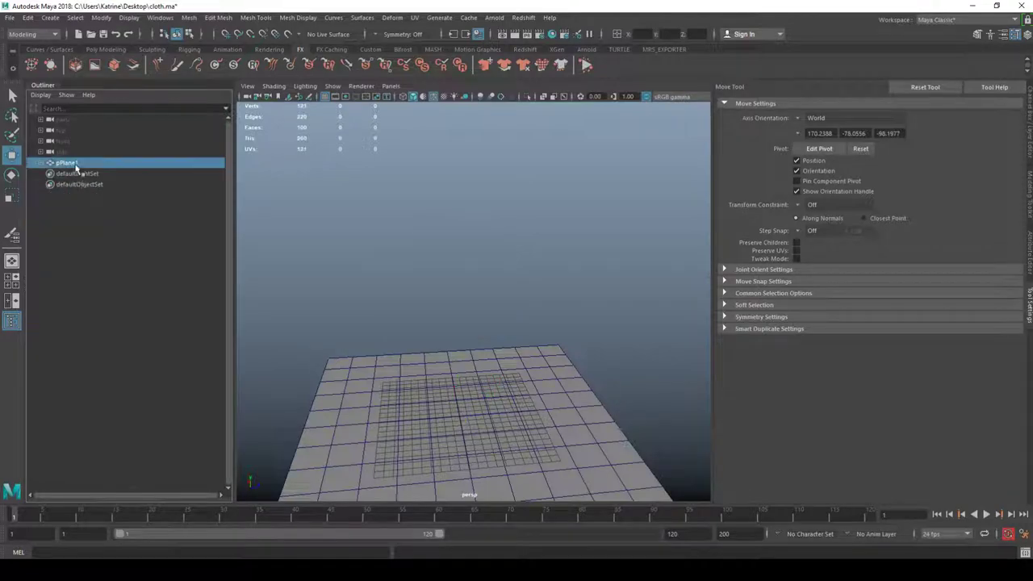
{"action": "left_click", "coordinate": [436, 251]}
{"action": "mouse_move", "coordinate": [493, 283]}
{"action": "left_mouse_down", "text": "alt"}
{"action": "mouse_move", "coordinate": [533, 307]}
{"action": "mouse_move", "coordinate": [483, 295]}
{"action": "left_mouse_up", "text": "alt"}
{"action": "left_click", "coordinate": [498, 367]}
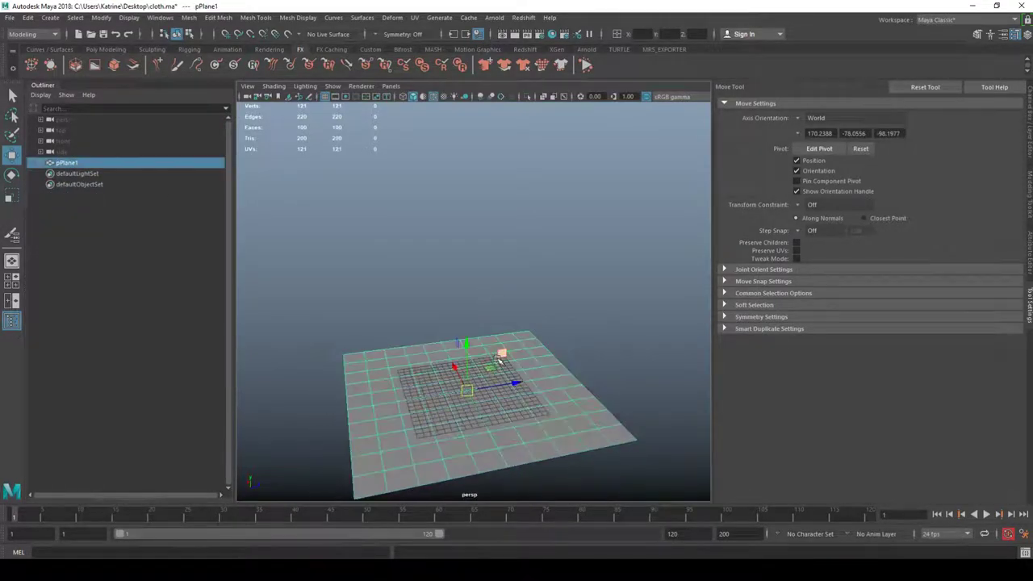
{"action": "key", "text": "g"}
{"action": "key", "text": "Delete"}
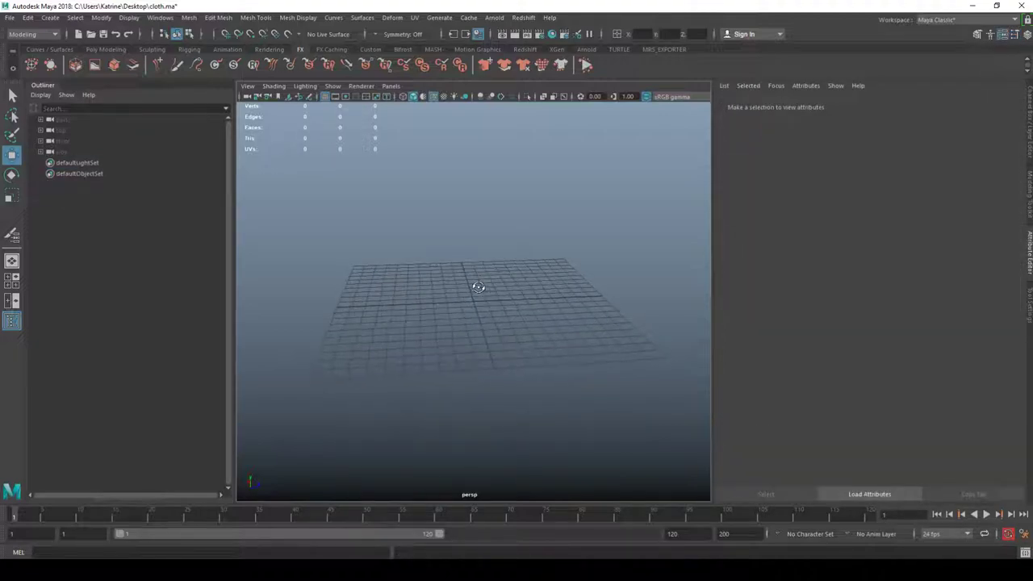
Create a polygon plane at the origin and scale it uniformly to about 52.3.
{"action": "right_click_drag", "start_coordinate": [565, 334], "coordinate": [424, 266], "text": "shift"}
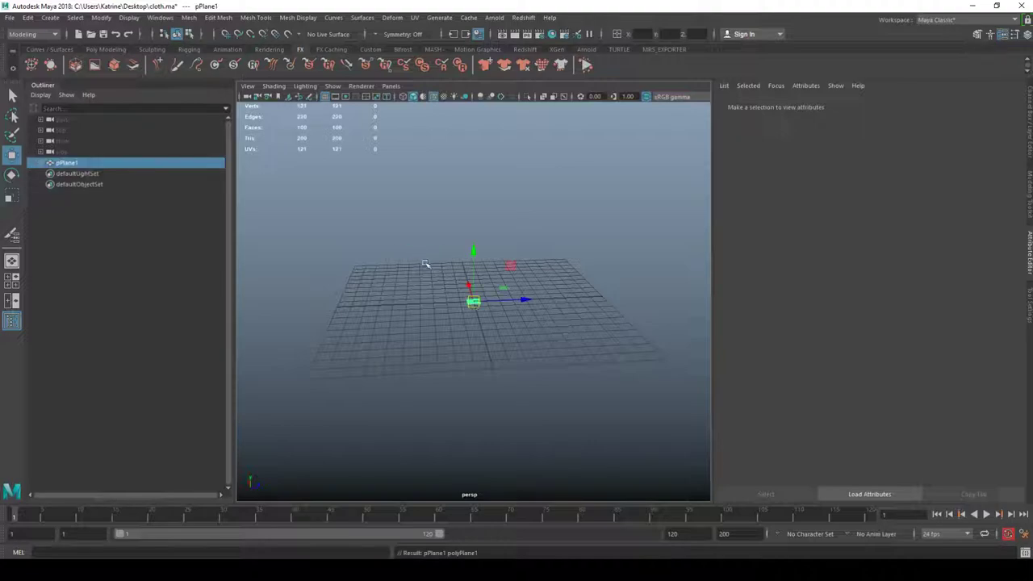
{"action": "key", "text": "r"}
{"action": "left_click_drag", "start_coordinate": [475, 302], "coordinate": [901, 320]}
{"action": "left_click", "coordinate": [535, 175]}
{"action": "scroll", "coordinate": [477, 240], "scroll_direction": "down", "scroll_amount": 6}
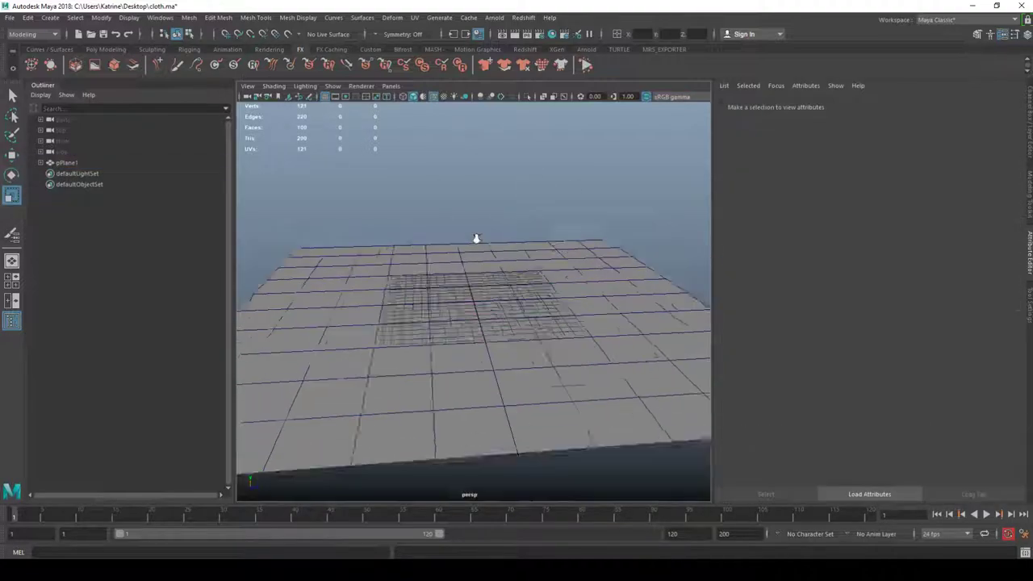
{"action": "left_click_drag", "start_coordinate": [513, 252], "coordinate": [486, 293], "text": "alt"}
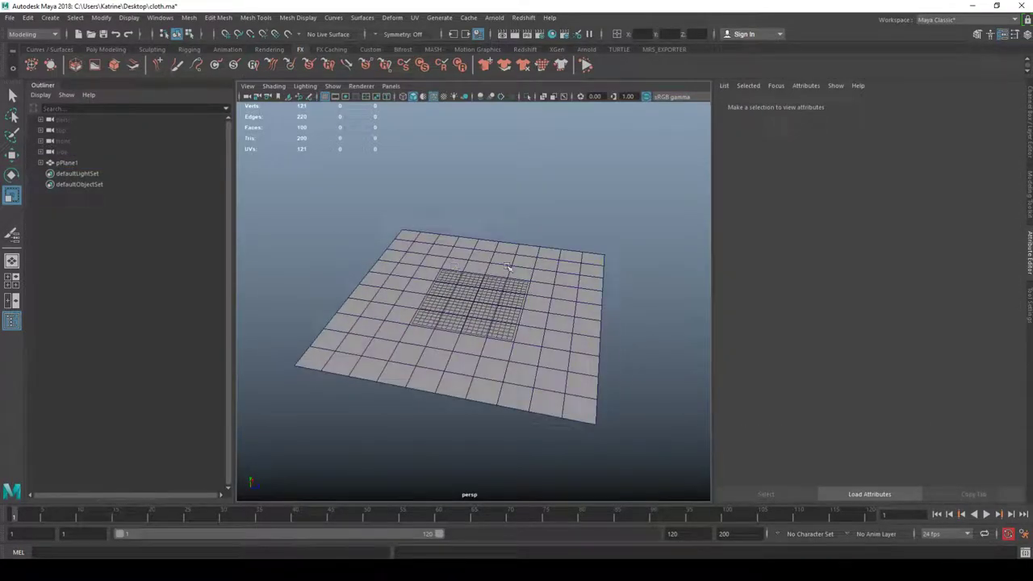
Freeze the plane's transformations, delete its construction history and deselect it.
{"action": "left_click", "coordinate": [455, 284]}
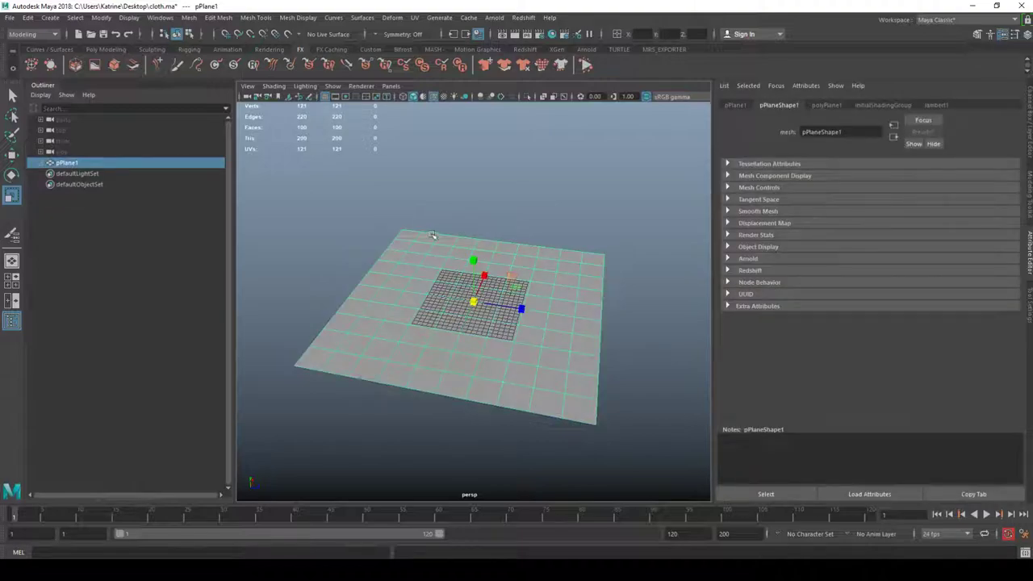
{"action": "left_click", "coordinate": [1028, 148]}
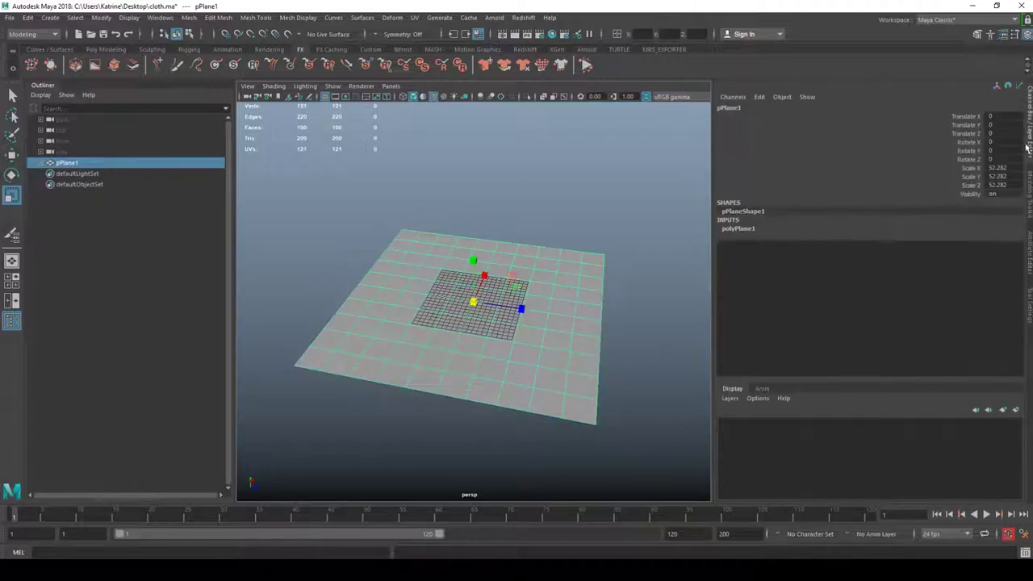
{"action": "key", "text": "alt+shift+d"}
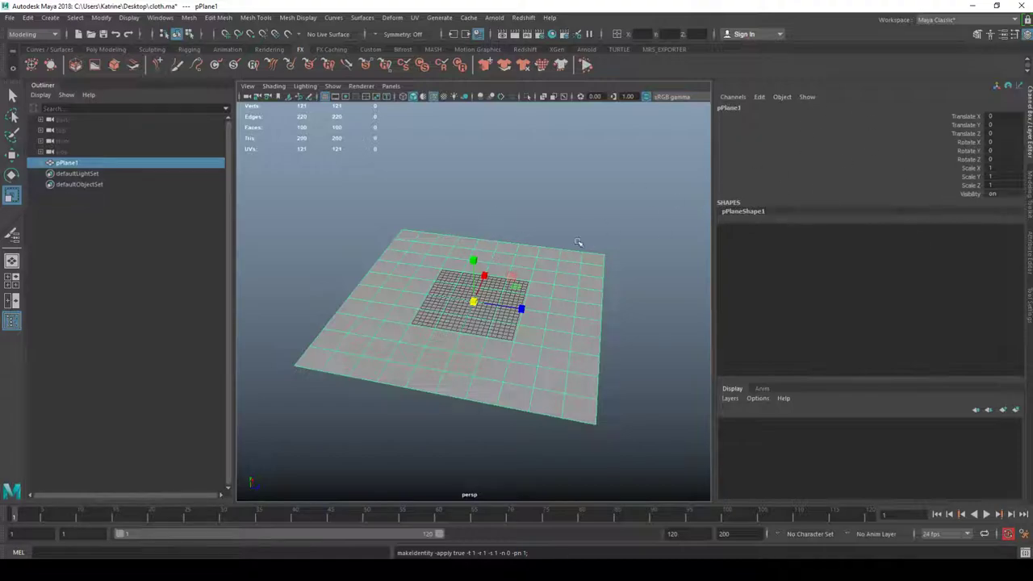
{"action": "scroll", "coordinate": [555, 198], "scroll_direction": "up", "scroll_amount": 4}
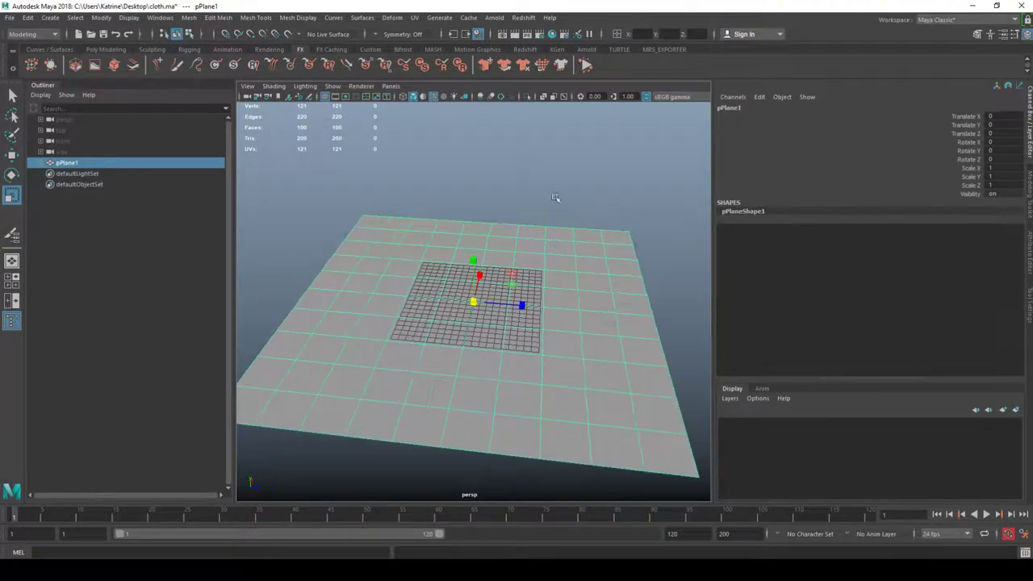
{"action": "left_click", "coordinate": [555, 198]}
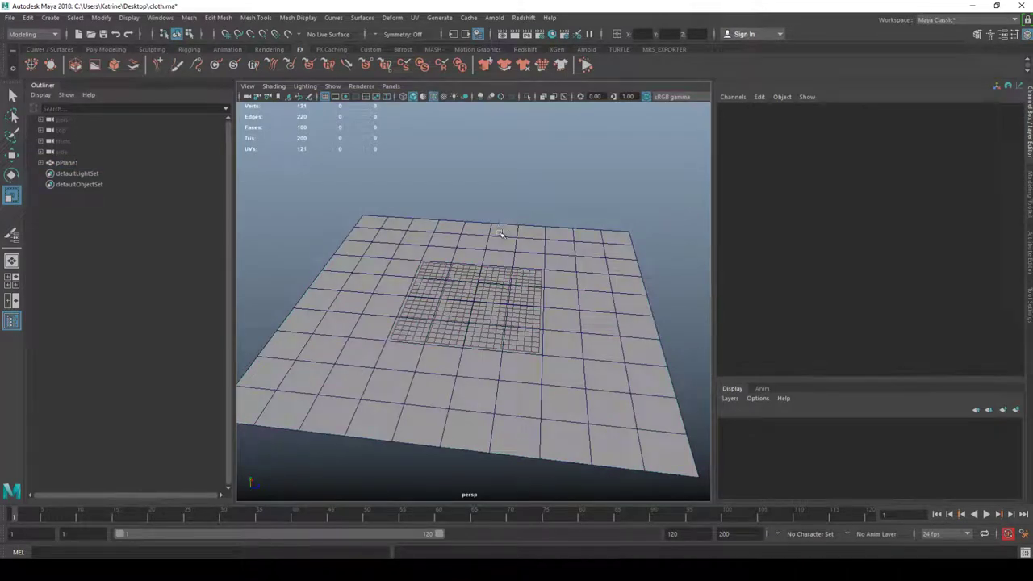
Create a polygon sphere at the origin and scale it uniformly to about 15.3.
{"action": "left_click", "coordinate": [499, 234]}
{"action": "left_click", "coordinate": [436, 173]}
{"action": "right_click_drag", "start_coordinate": [437, 189], "coordinate": [511, 206], "text": "shift"}
{"action": "left_click_drag", "start_coordinate": [474, 301], "coordinate": [615, 281]}
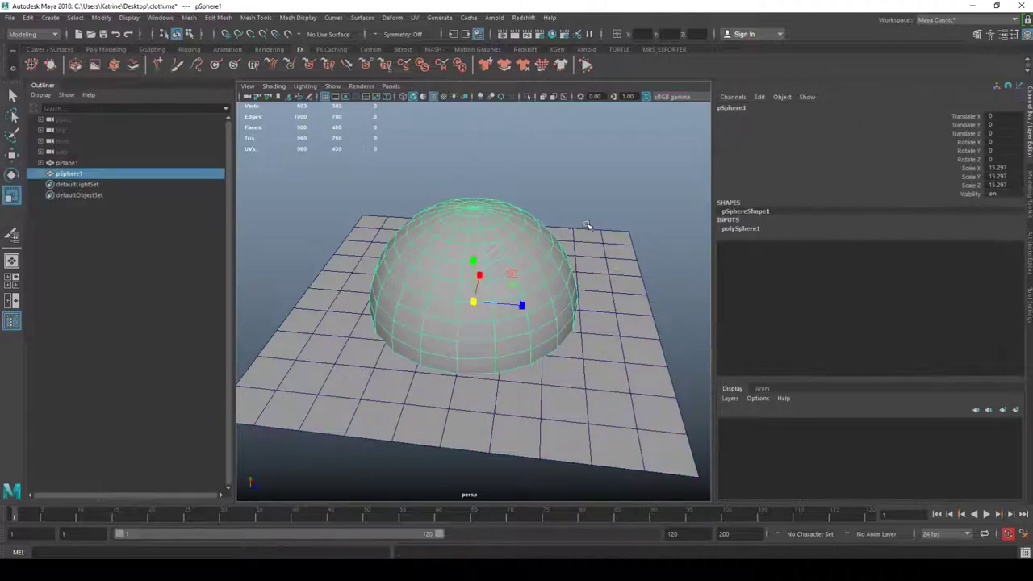
Raise the sphere straight up along Y until it floats clear of the plane.
{"action": "scroll", "coordinate": [588, 227], "scroll_direction": "down", "scroll_amount": 5}
{"action": "key", "text": "w"}
{"action": "left_click_drag", "start_coordinate": [476, 261], "coordinate": [488, 139]}
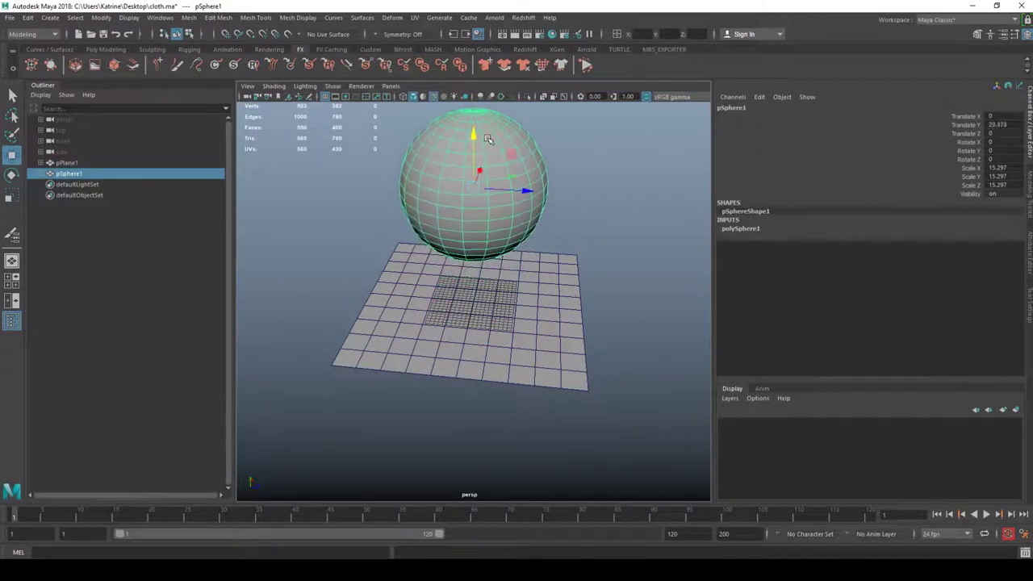
Freeze the sphere's transformations, delete its construction history and deselect it.
{"action": "key", "text": "ctrl+f"}
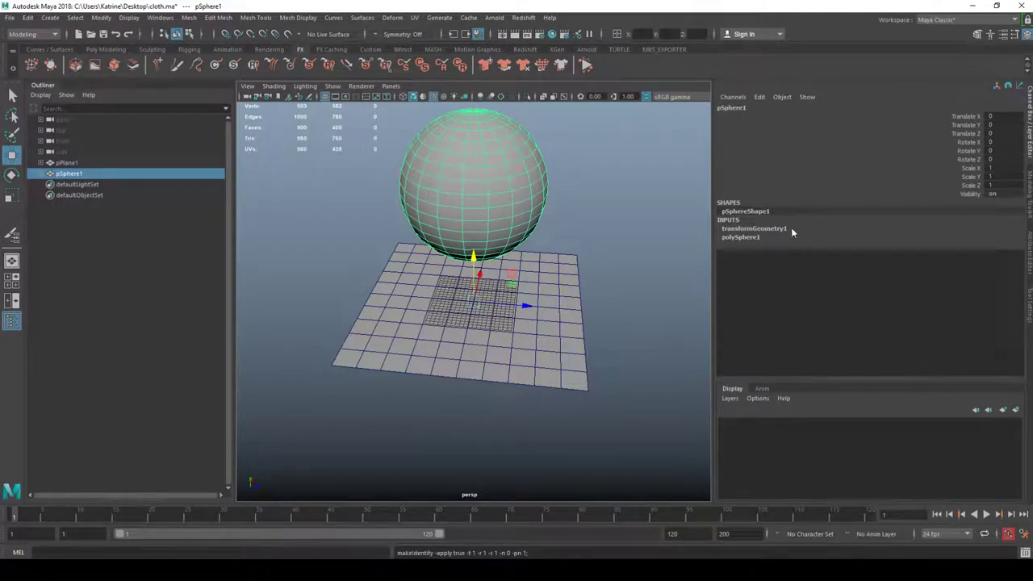
{"action": "left_click", "coordinate": [579, 190]}
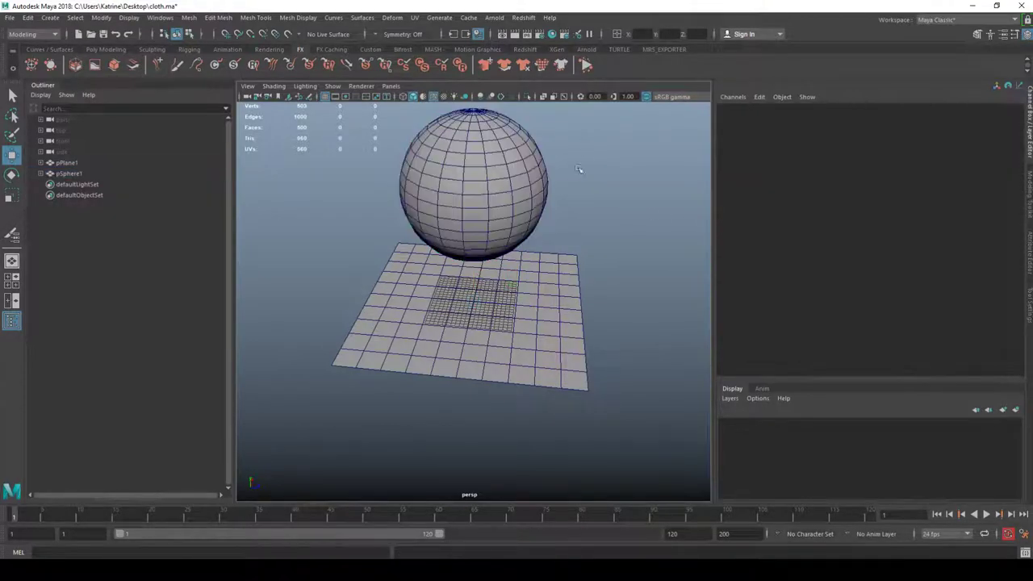
{"action": "scroll", "coordinate": [573, 178], "scroll_direction": "down", "scroll_amount": 3}
{"action": "middle_click_drag", "start_coordinate": [562, 169], "coordinate": [588, 214], "text": "alt"}
{"action": "scroll", "coordinate": [593, 215], "scroll_direction": "up", "scroll_amount": 3}
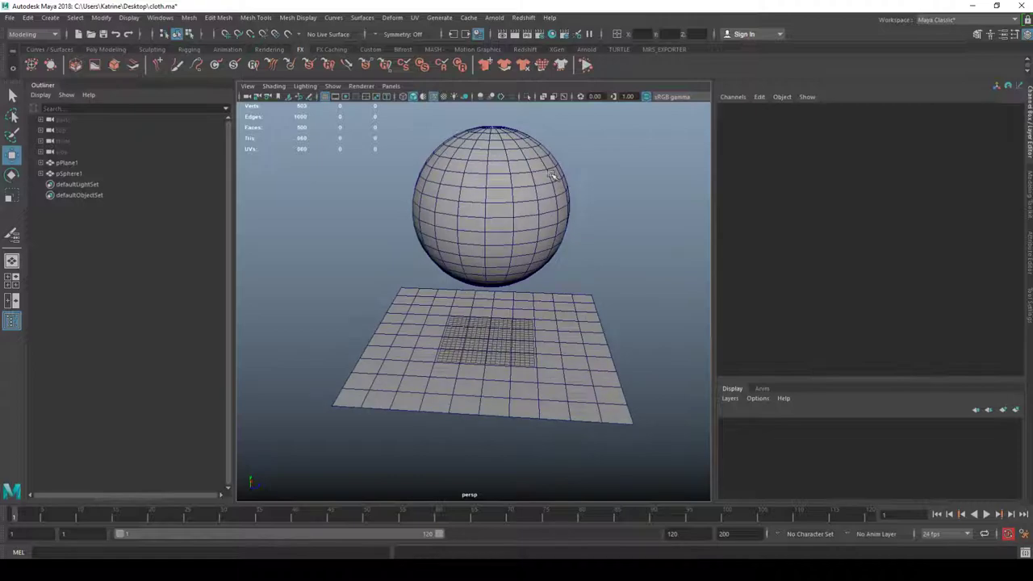
Rename the sphere as Cloth.
{"action": "left_click", "coordinate": [551, 175]}
{"action": "double_click", "coordinate": [98, 175]}
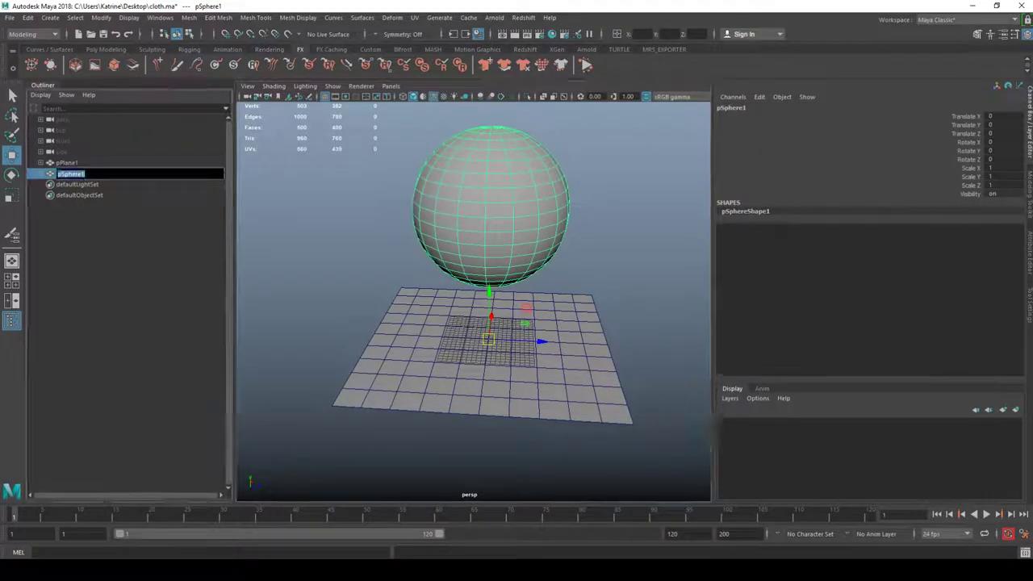
{"action": "type", "text": "Cloth"}
{"action": "key", "text": "Return"}
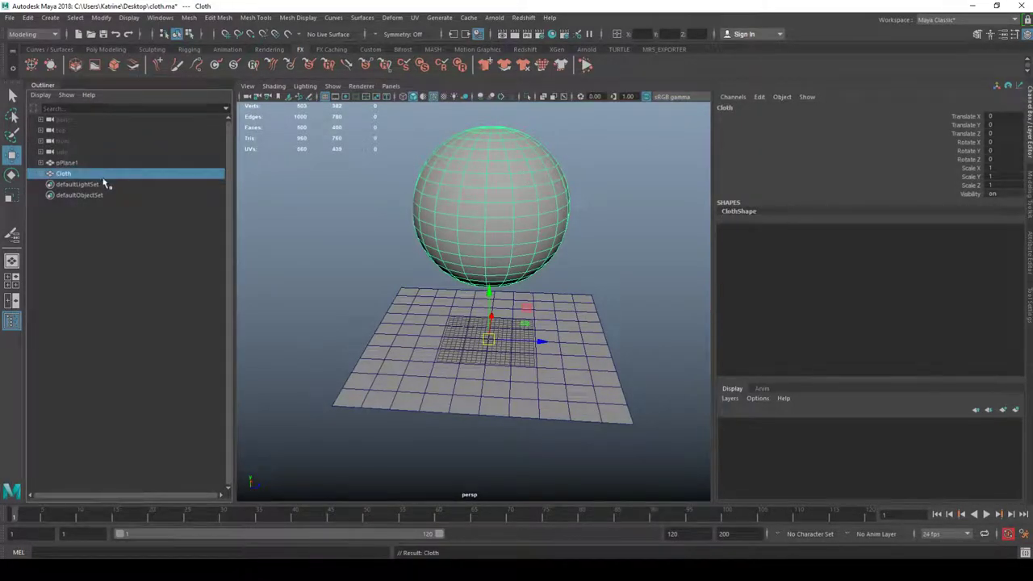
Duplicate the Cloth sphere in place, rename the copy Skinning and select it.
{"action": "left_click_drag", "start_coordinate": [351, 200], "coordinate": [335, 208], "text": "alt"}
{"action": "key", "text": "ctrl+d"}
{"action": "double_click", "coordinate": [80, 186]}
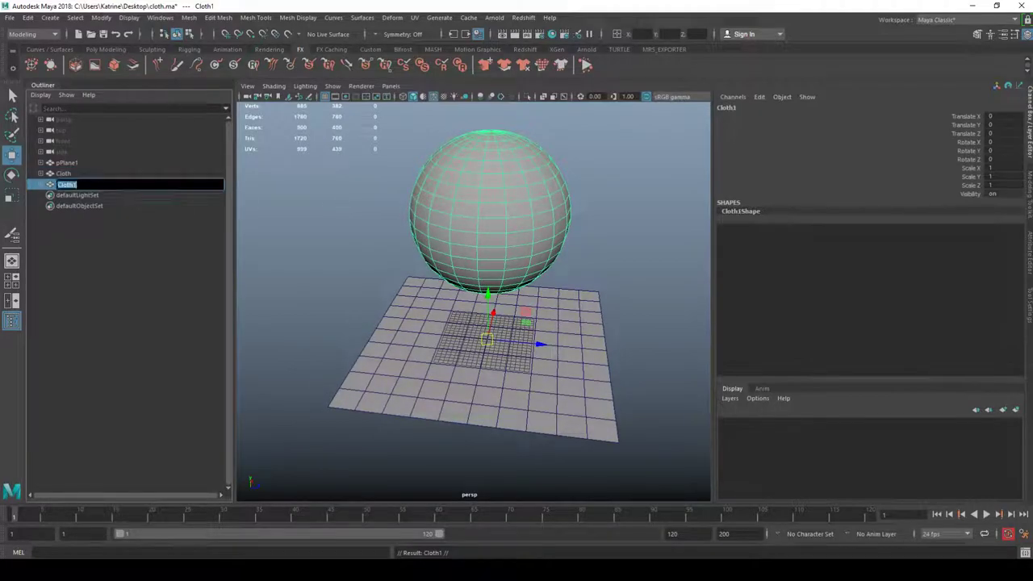
{"action": "type", "text": "Skinning"}
{"action": "key", "text": "Return"}
{"action": "left_click", "coordinate": [356, 213]}
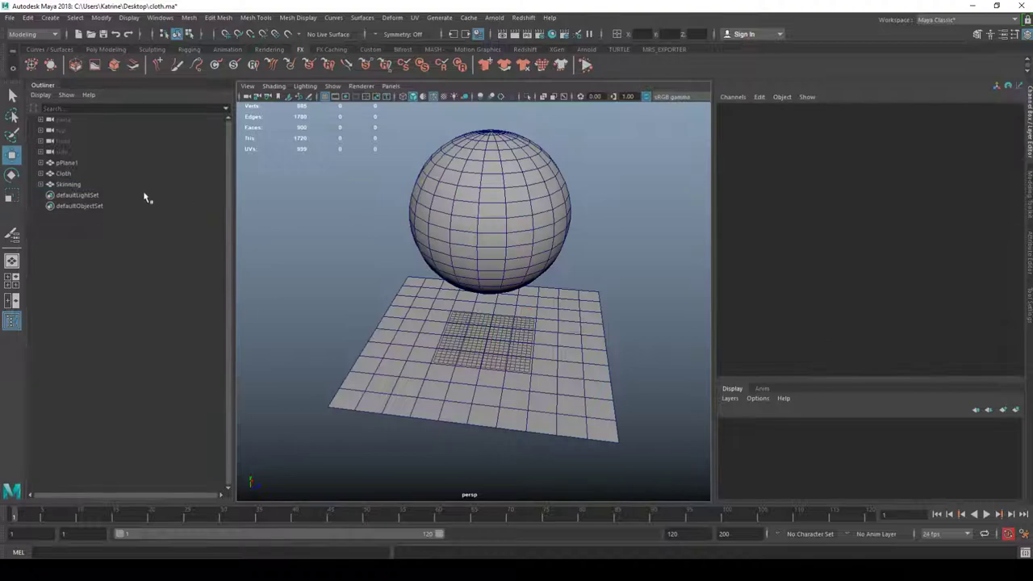
{"action": "left_click", "coordinate": [81, 186]}
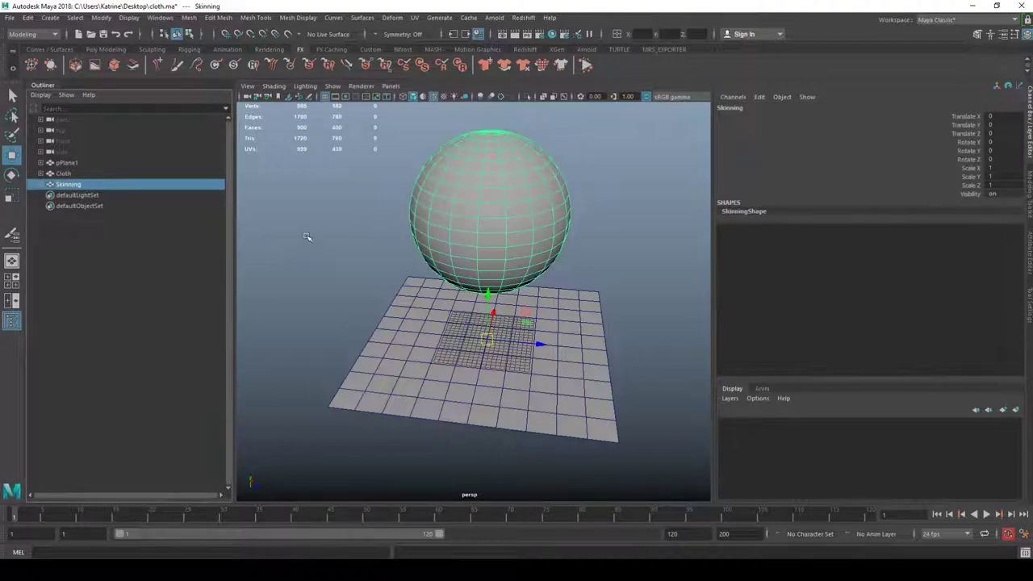
Expand the Skinning object in the Outliner to examine its shape node, collapse it and clear the selection.
{"action": "left_click", "coordinate": [307, 233]}
{"action": "left_click", "coordinate": [42, 186]}
{"action": "left_click", "coordinate": [42, 186]}
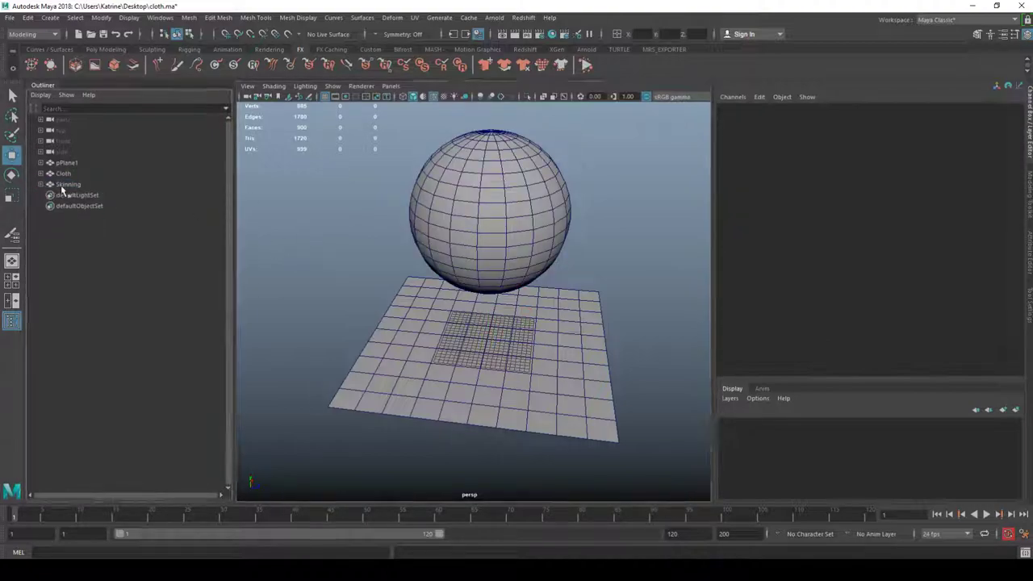
{"action": "left_click", "coordinate": [40, 95]}
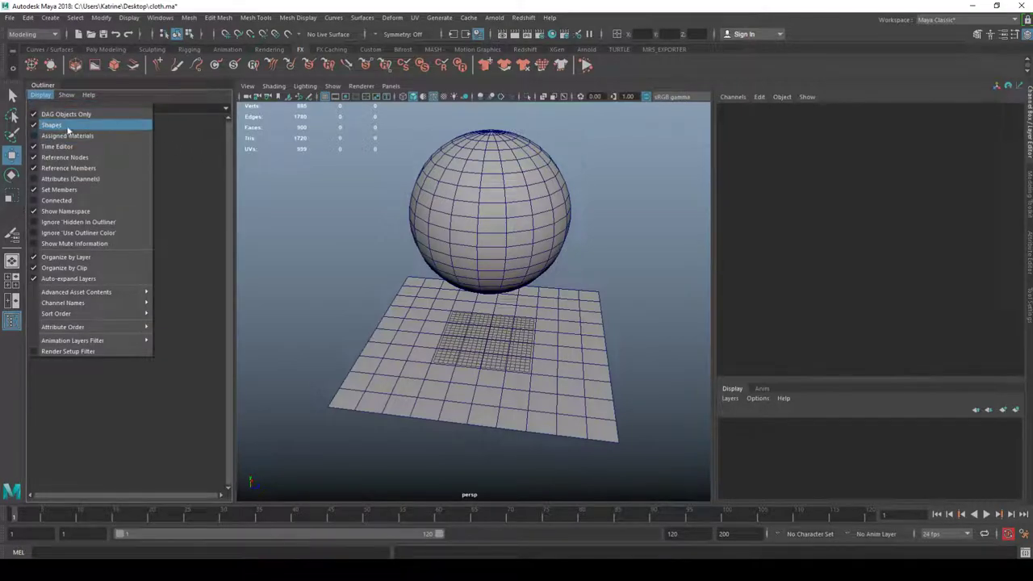
{"action": "left_click", "coordinate": [337, 178]}
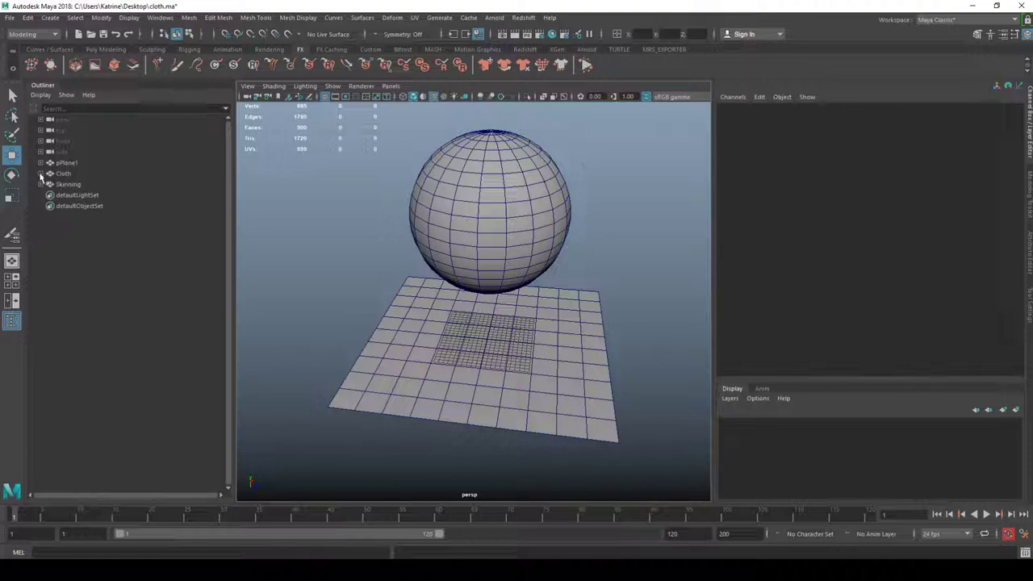
{"action": "left_click", "coordinate": [72, 185]}
{"action": "left_click", "coordinate": [42, 185]}
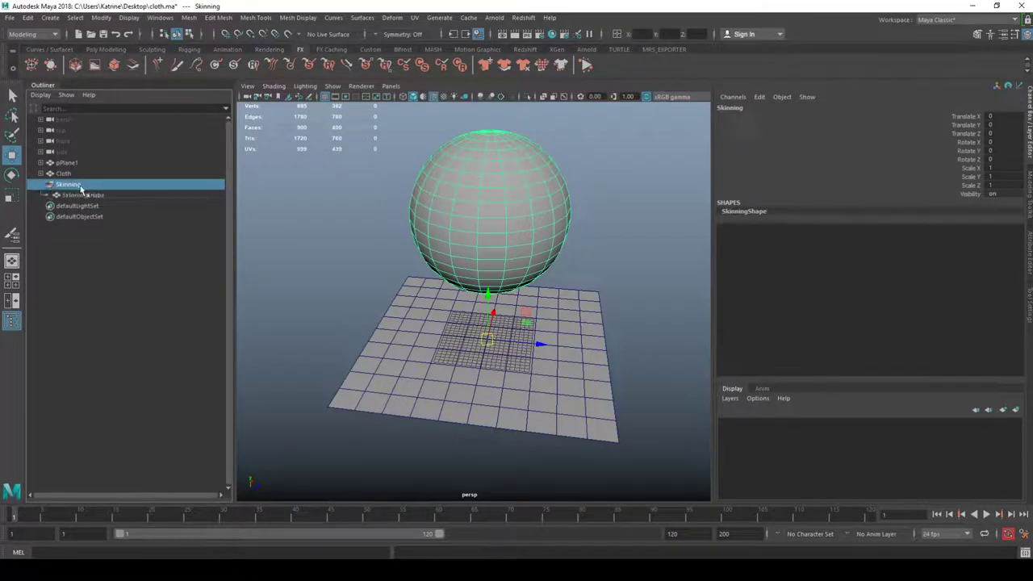
{"action": "left_click", "coordinate": [41, 185]}
{"action": "left_click", "coordinate": [41, 185]}
{"action": "left_click", "coordinate": [41, 185]}
{"action": "left_click", "coordinate": [162, 231]}
Hide the shape nodes in the Outliner and check how the Skinning object is listed without its shape.
{"action": "left_click", "coordinate": [42, 96]}
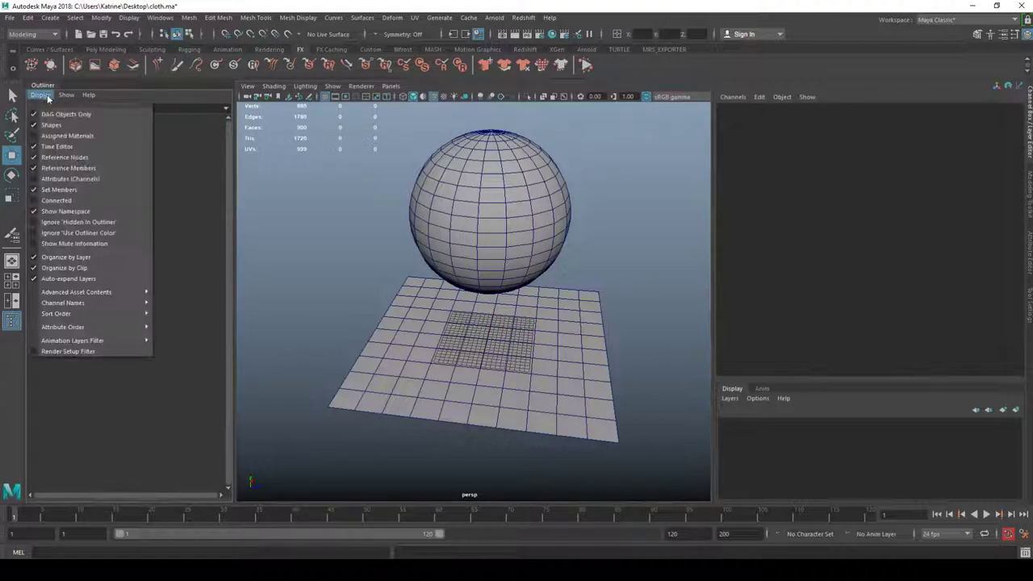
{"action": "left_click", "coordinate": [52, 125]}
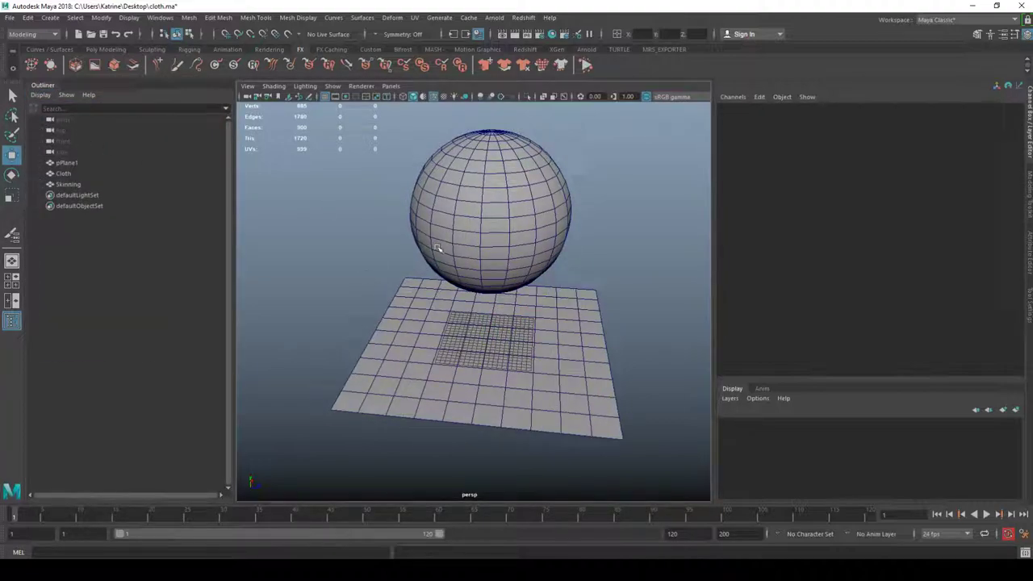
{"action": "middle_click_drag", "start_coordinate": [351, 261], "coordinate": [395, 263], "text": "alt"}
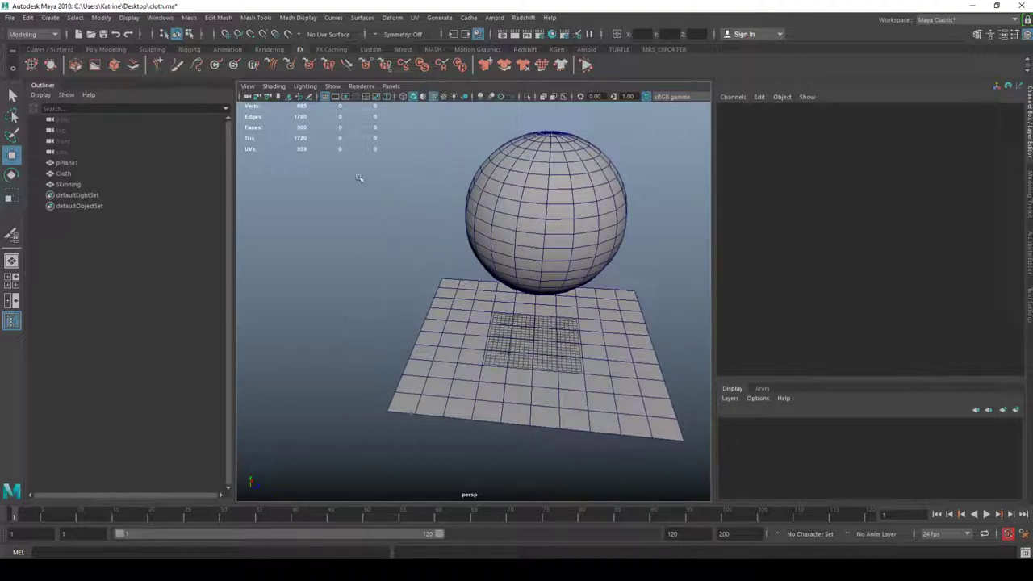
{"action": "left_click", "coordinate": [68, 185]}
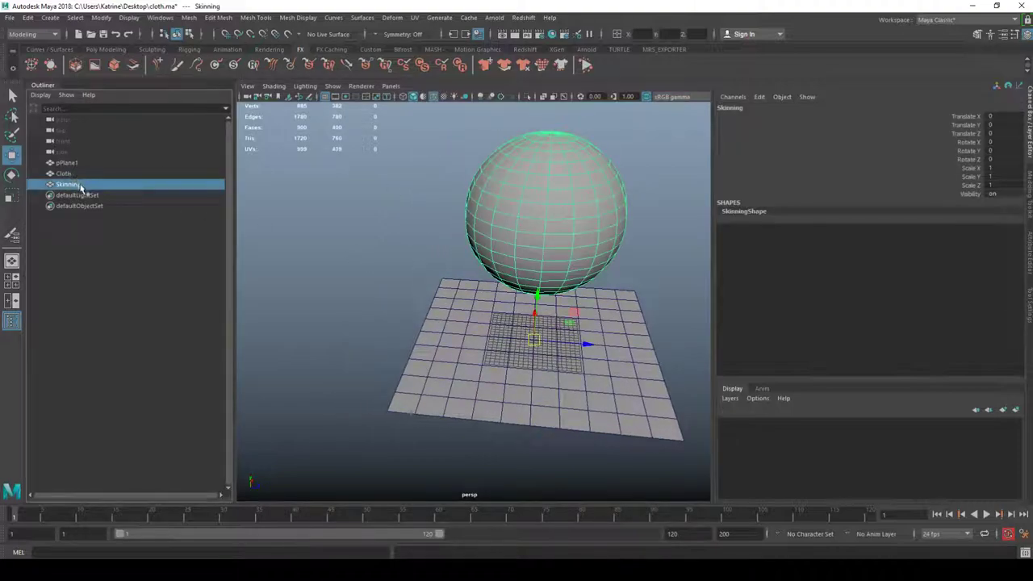
{"action": "left_click", "coordinate": [38, 96]}
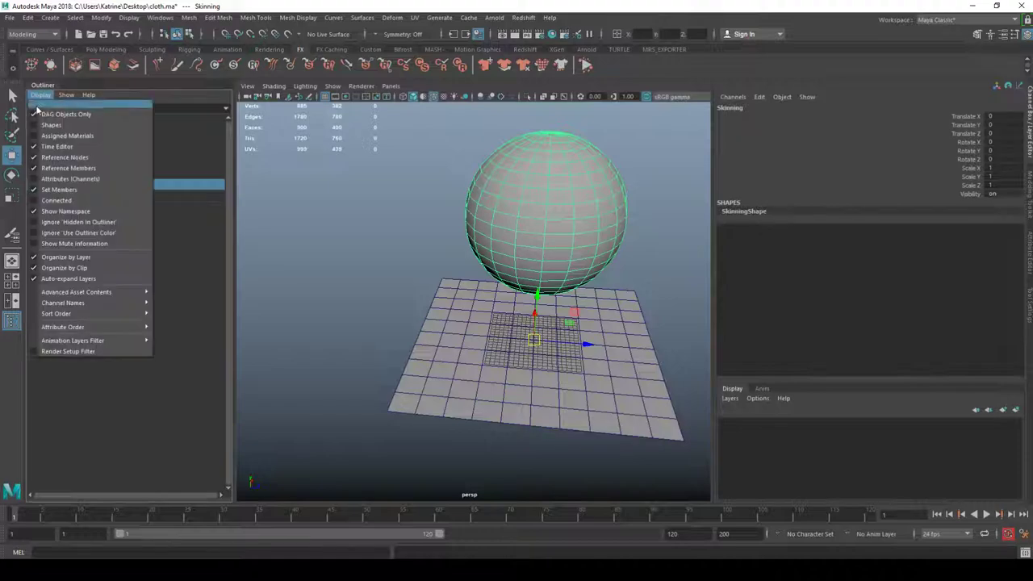
{"action": "left_click", "coordinate": [268, 167]}
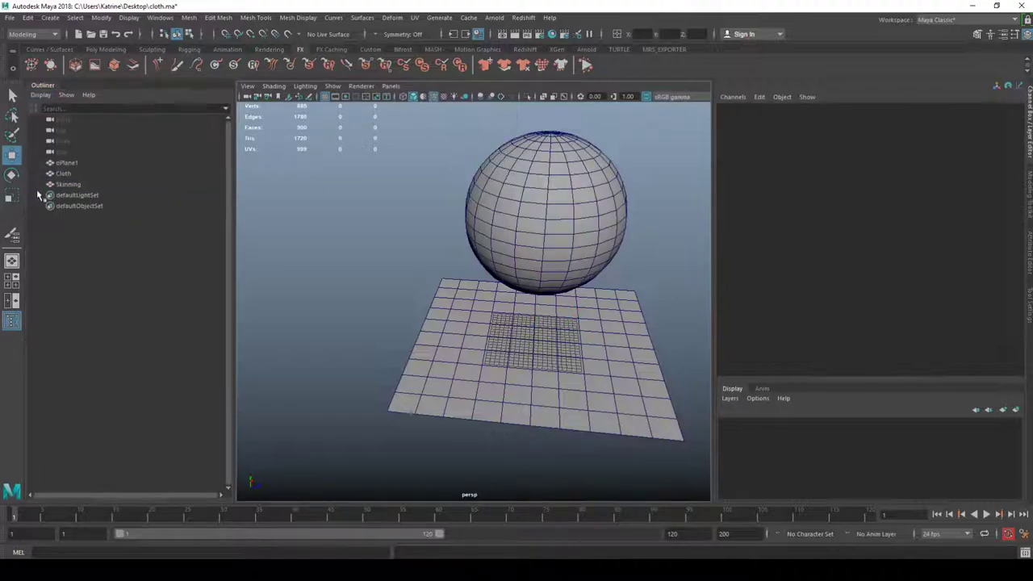
Show the shape nodes in the Outliner again and expand Skinning to compare its transform and shape nodes.
{"action": "left_click", "coordinate": [68, 184]}
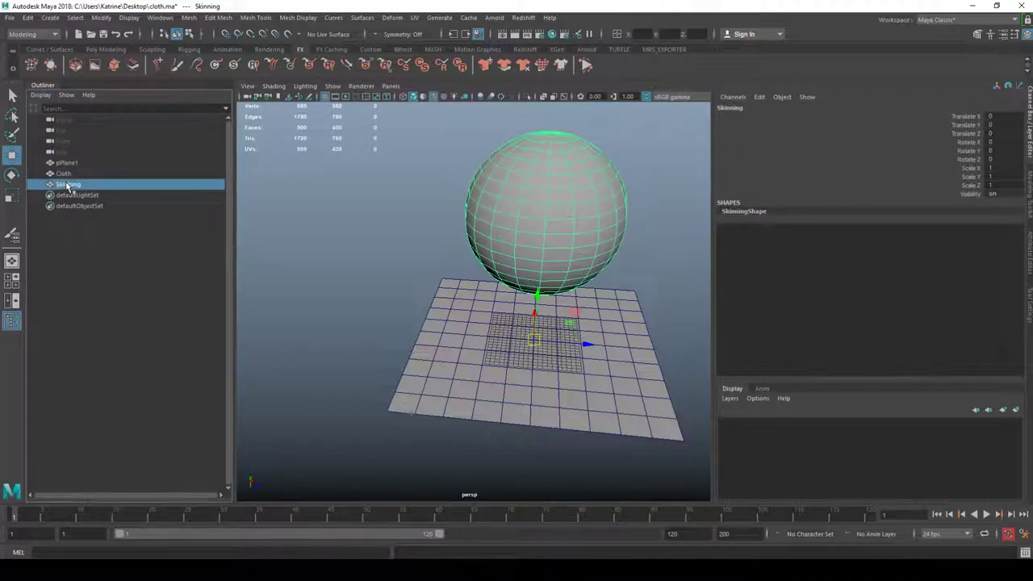
{"action": "left_click", "coordinate": [38, 94]}
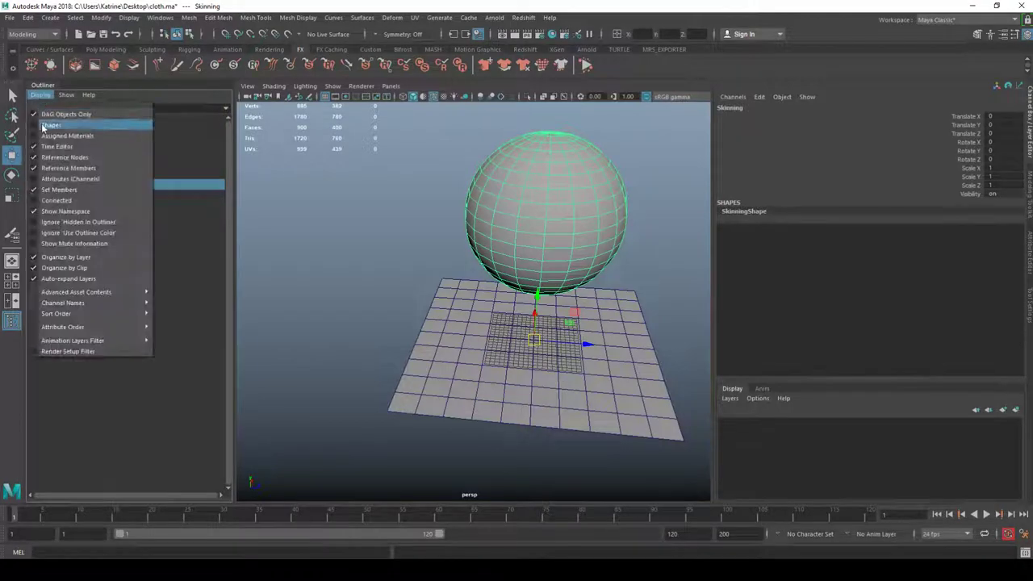
{"action": "left_click", "coordinate": [45, 125]}
{"action": "left_click", "coordinate": [41, 184]}
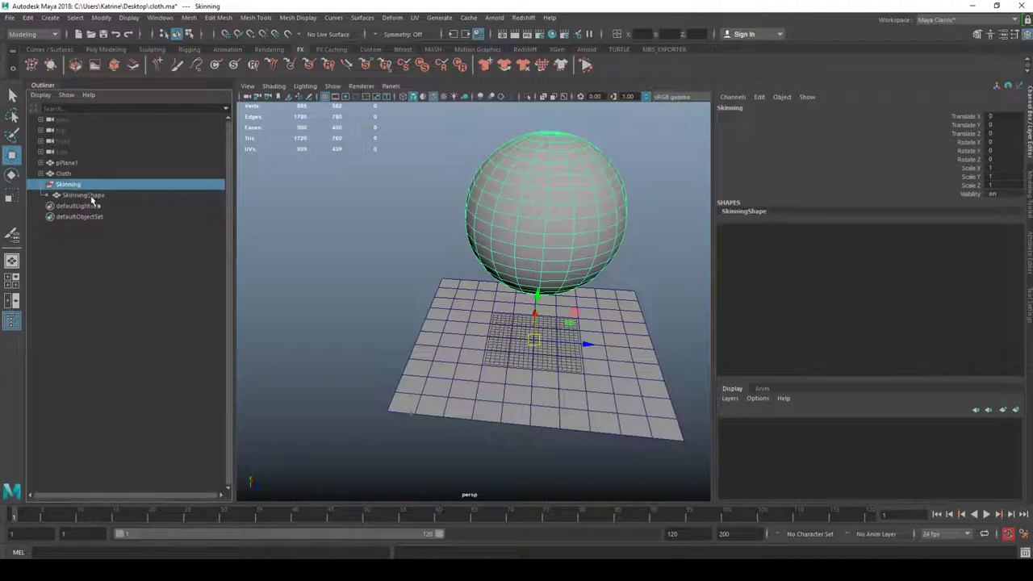
{"action": "left_click", "coordinate": [81, 195]}
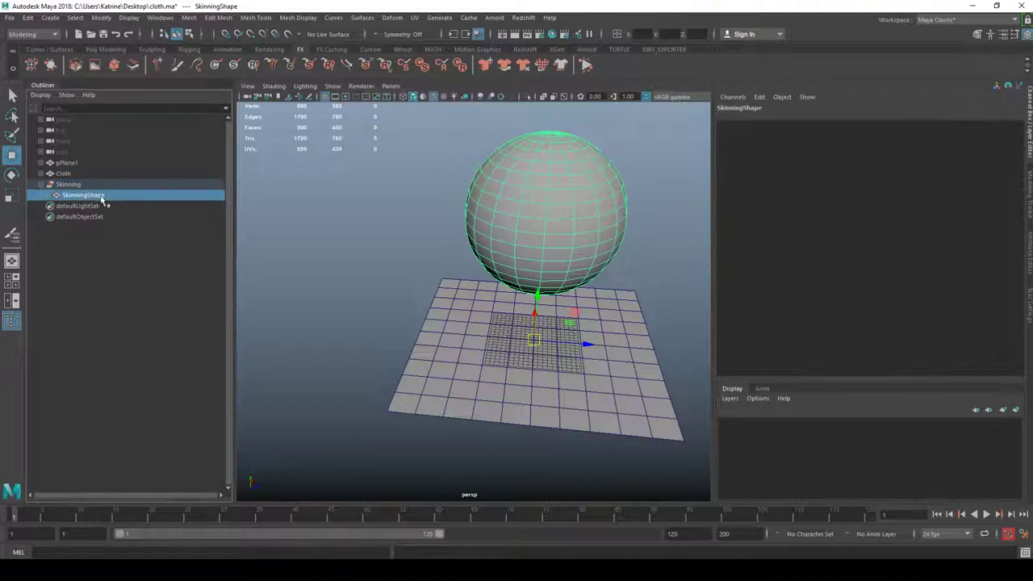
{"action": "left_click", "coordinate": [84, 185]}
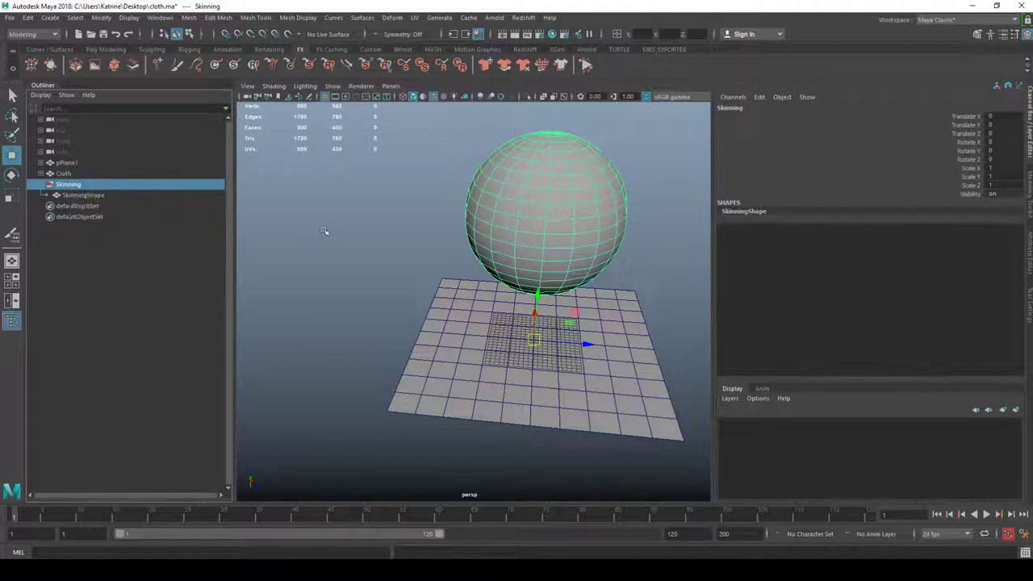
Select a block of vertices on the SkinningShape, and reselect the shape node as a whole object.
{"action": "left_click", "coordinate": [103, 197]}
{"action": "right_click_drag", "start_coordinate": [499, 215], "coordinate": [439, 205]}
{"action": "left_click_drag", "start_coordinate": [452, 162], "coordinate": [589, 247]}
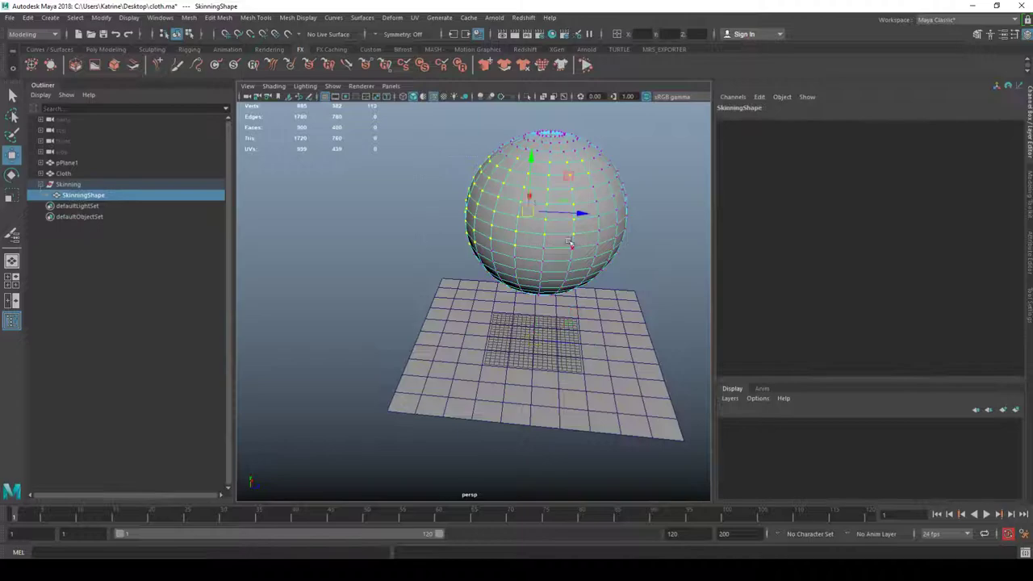
{"action": "left_click", "coordinate": [99, 194]}
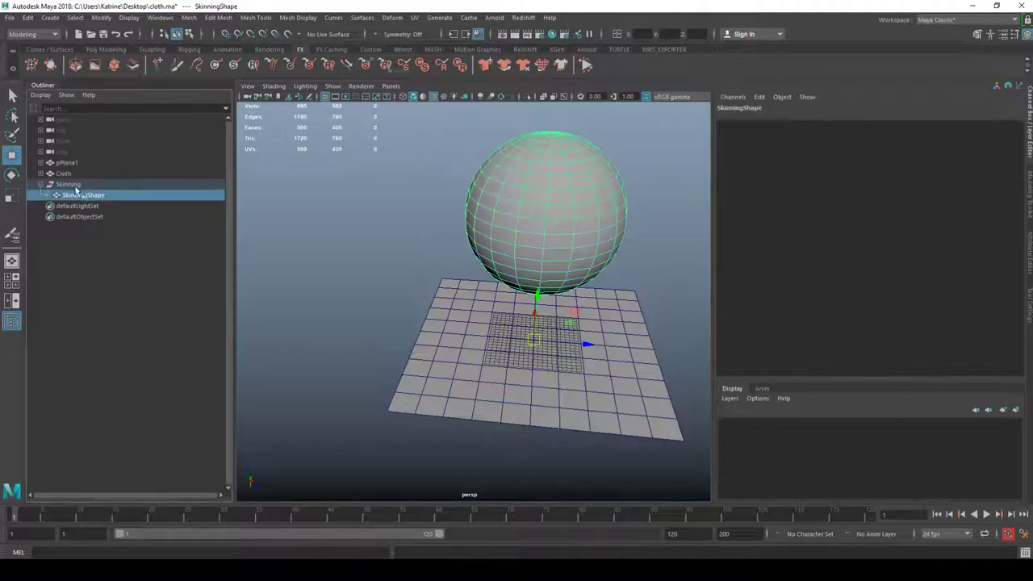
{"action": "left_click", "coordinate": [74, 185]}
{"action": "left_click", "coordinate": [86, 196]}
Collapse the Skinning object in the Outliner and check which meshes the Skinning and pPlane1 entries represent.
{"action": "right_click_drag", "start_coordinate": [540, 174], "coordinate": [620, 195], "text": "alt"}
{"action": "middle_click_drag", "start_coordinate": [620, 195], "coordinate": [540, 221], "text": "alt"}
{"action": "right_click_drag", "start_coordinate": [532, 239], "coordinate": [454, 213], "text": "alt"}
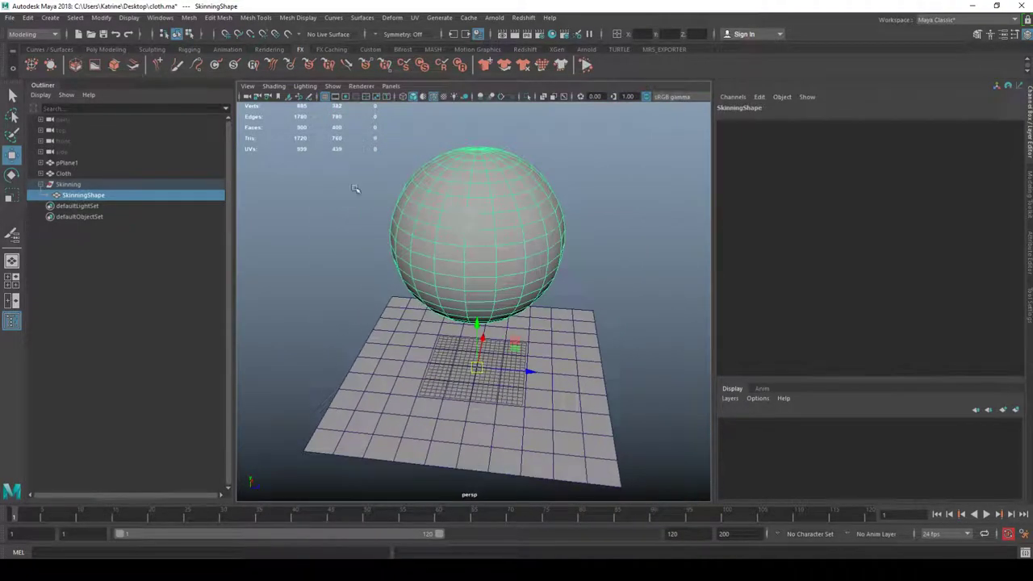
{"action": "left_click", "coordinate": [355, 190]}
{"action": "left_click", "coordinate": [41, 184]}
{"action": "left_click", "coordinate": [77, 183]}
{"action": "left_click", "coordinate": [74, 164]}
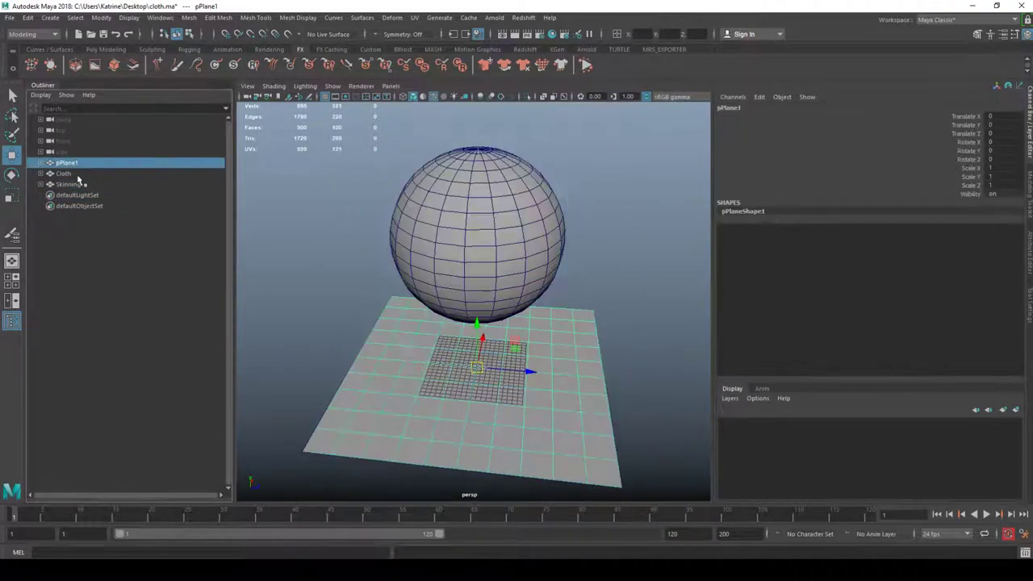
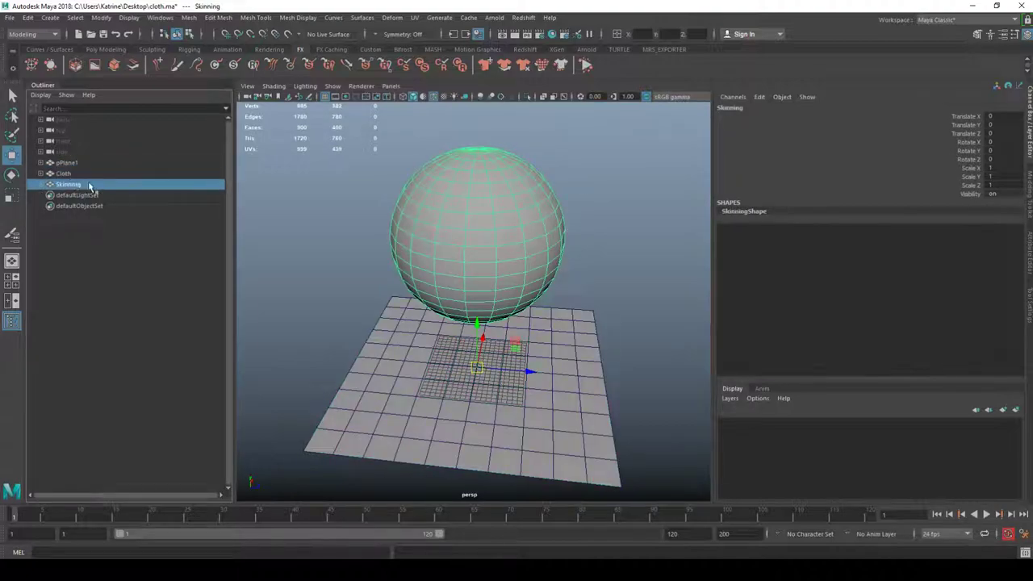
Select the Cloth mesh and bring up the nCloth commands as a floating window over the Outliner's empty area.
{"action": "left_click", "coordinate": [74, 175]}
{"action": "scroll", "coordinate": [355, 220], "scroll_direction": "down", "scroll_amount": 3}
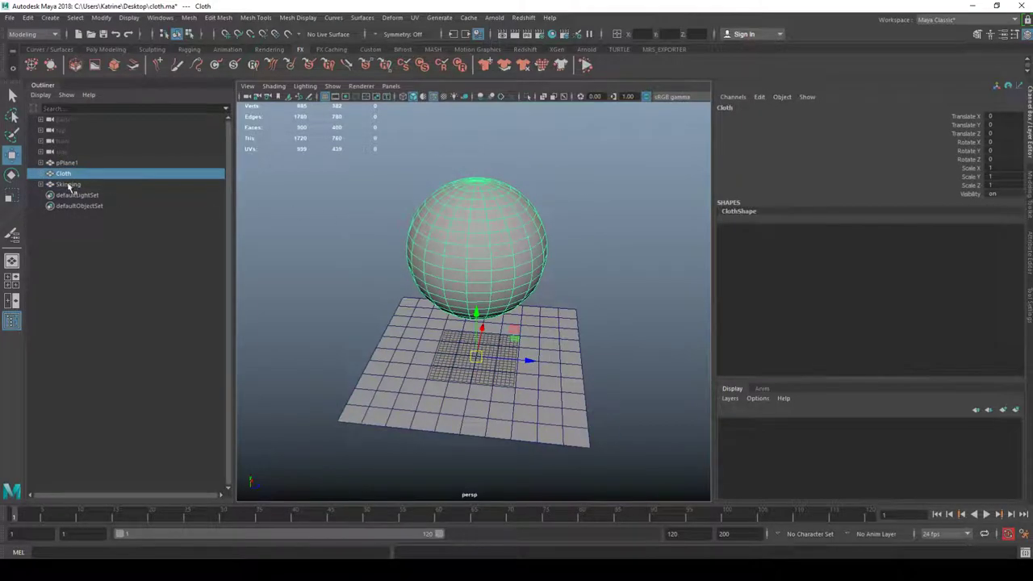
{"action": "left_click", "coordinate": [41, 174]}
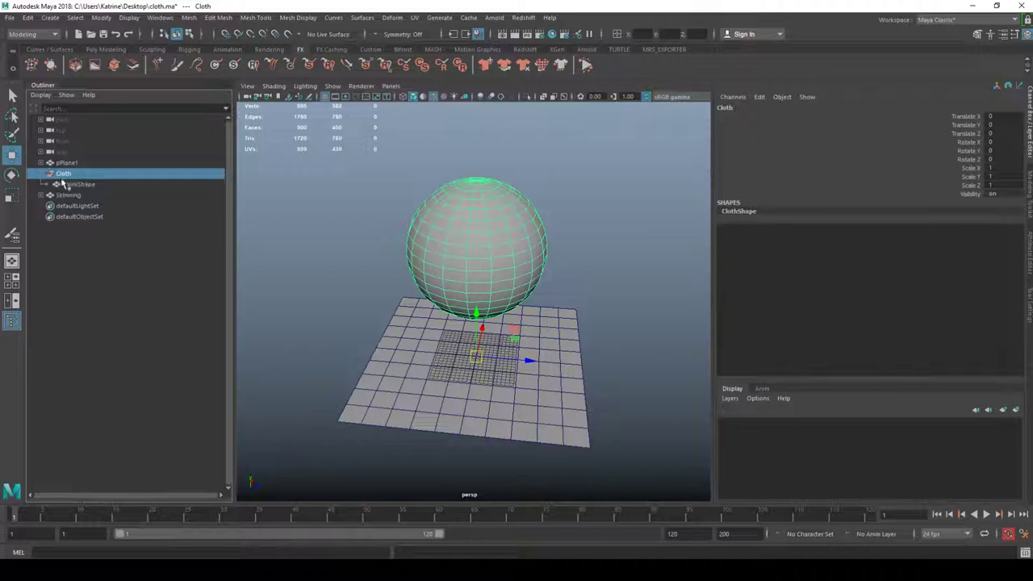
{"action": "left_click", "coordinate": [42, 174]}
{"action": "scroll", "coordinate": [367, 209], "scroll_direction": "down", "scroll_amount": 1}
{"action": "key", "text": "space"}
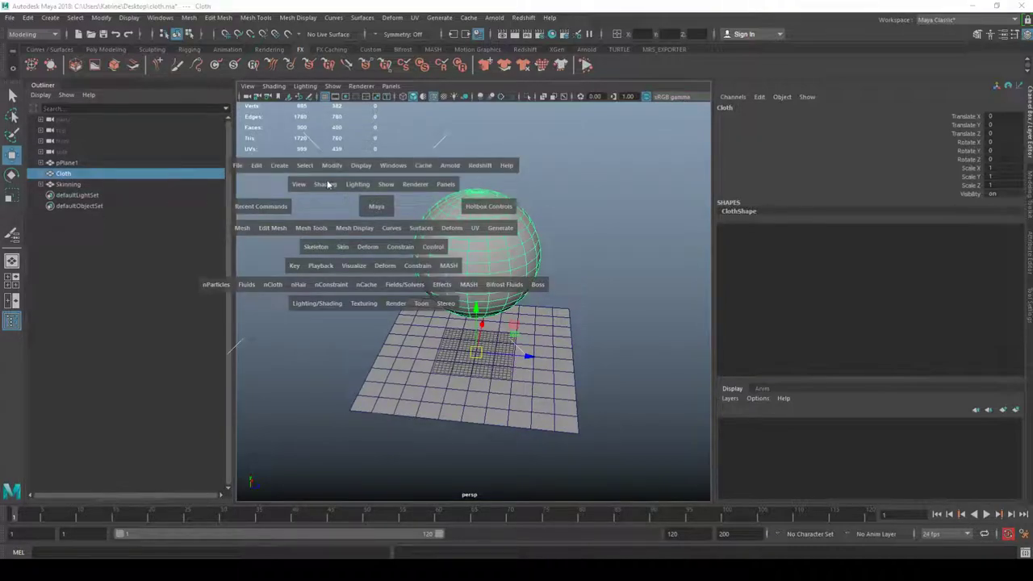
{"action": "left_click", "coordinate": [273, 285]}
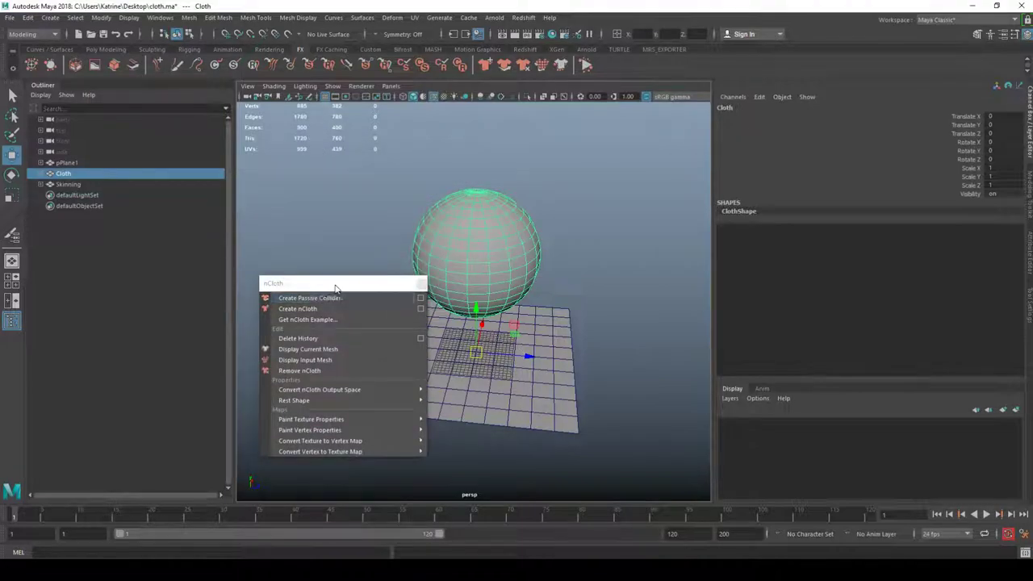
{"action": "left_click_drag", "start_coordinate": [335, 288], "coordinate": [135, 244]}
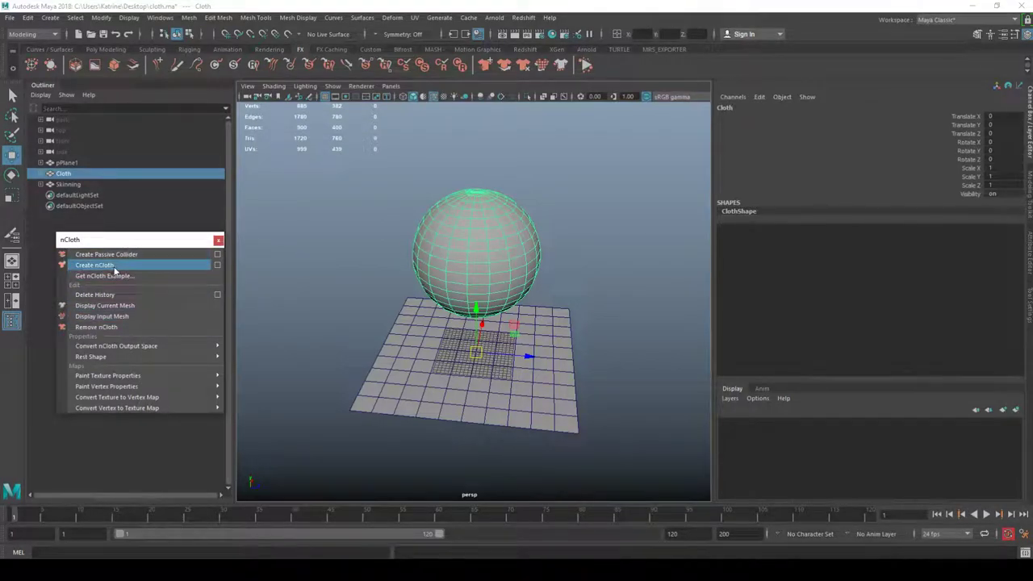
Reset the nCloth creation options to defaults and turn the Cloth mesh into an nCloth with a new solver.
{"action": "left_click", "coordinate": [218, 266]}
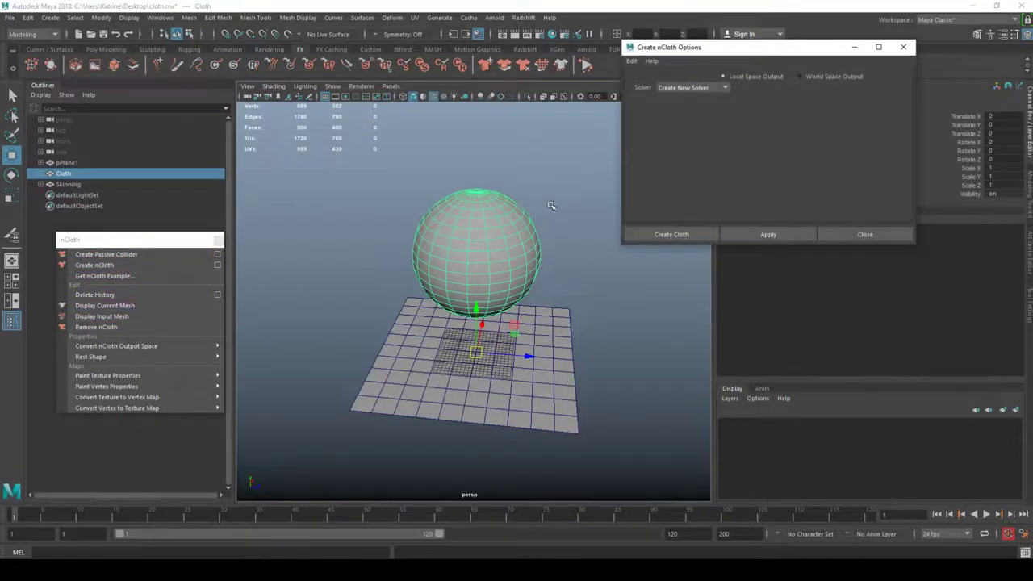
{"action": "left_click", "coordinate": [631, 62]}
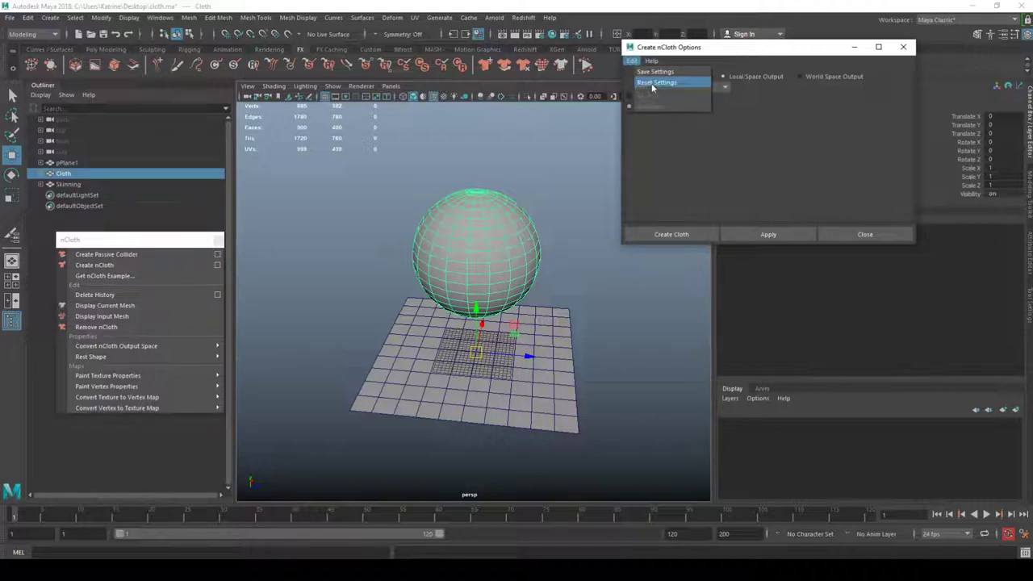
{"action": "left_click", "coordinate": [651, 83]}
{"action": "left_click", "coordinate": [787, 234]}
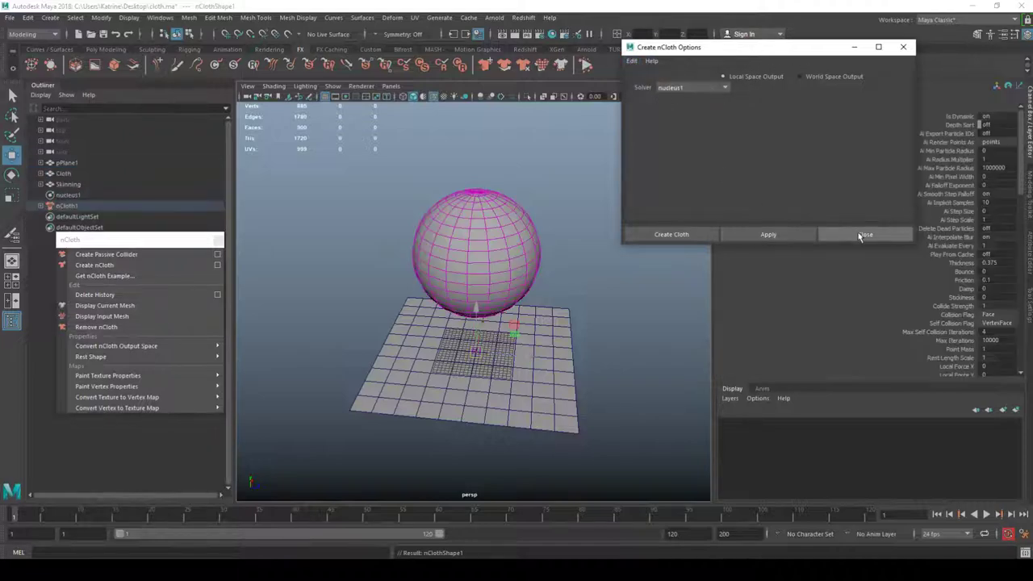
{"action": "left_click", "coordinate": [861, 234]}
Play the simulation to watch how the Cloth sphere falls, rewind to frame 1 and clear the selection.
{"action": "key", "text": "alt+v"}
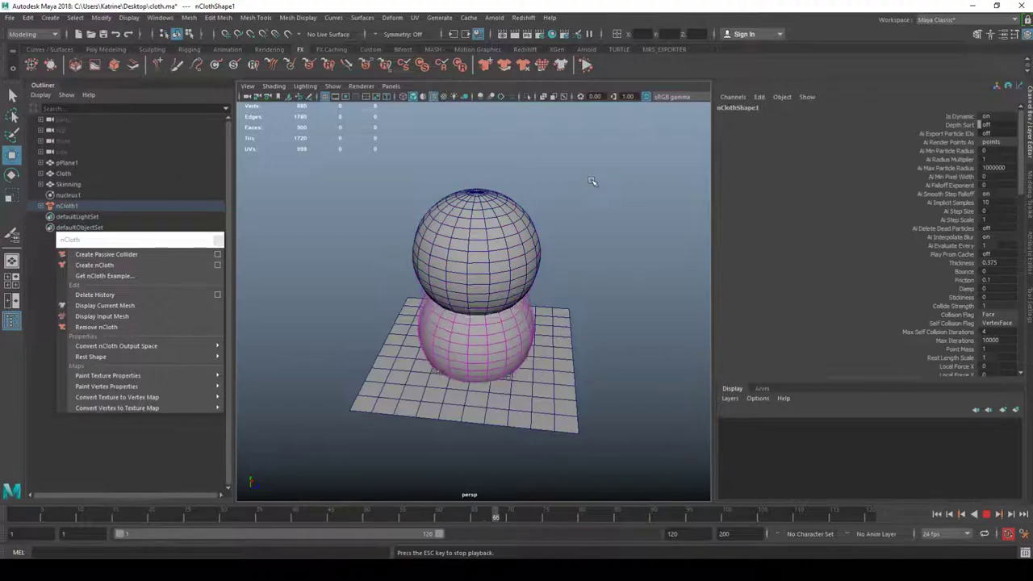
{"action": "key", "text": "alt+shift+v"}
{"action": "left_click", "coordinate": [594, 181]}
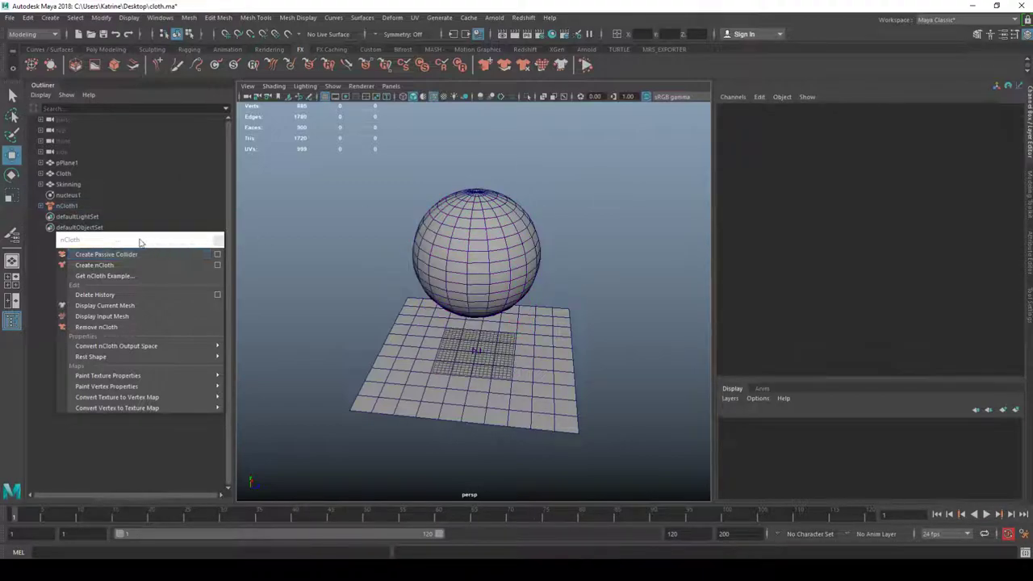
Move the floating nCloth window clear of the Outliner entries and replay the simulation from a closer view, rewinding to frame 1.
{"action": "left_click_drag", "start_coordinate": [140, 240], "coordinate": [133, 288]}
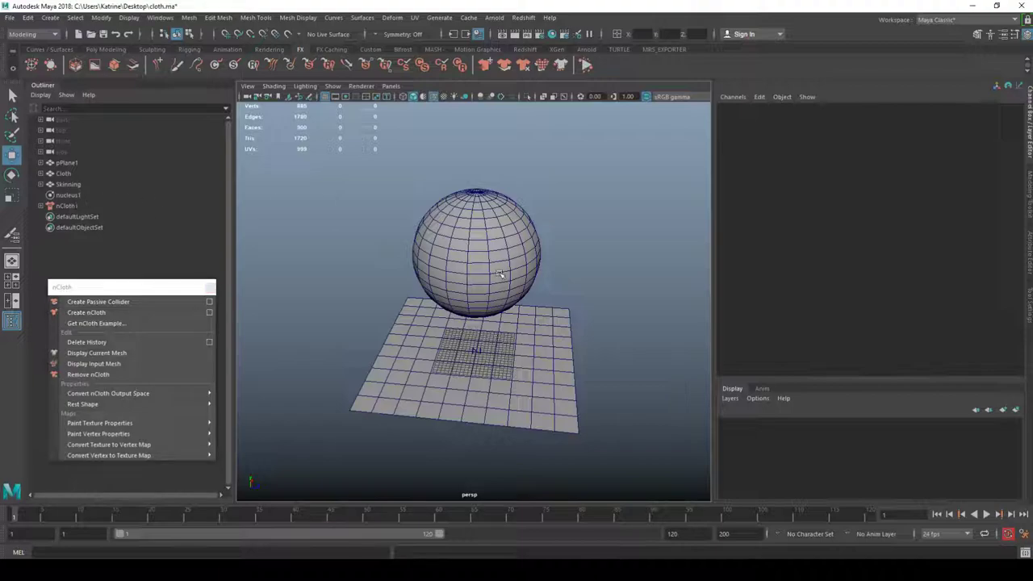
{"action": "left_click_drag", "start_coordinate": [499, 274], "coordinate": [505, 249], "text": "alt"}
{"action": "right_click_drag", "start_coordinate": [505, 250], "coordinate": [574, 277], "text": "alt"}
{"action": "left_click_drag", "start_coordinate": [574, 277], "coordinate": [554, 276], "text": "alt"}
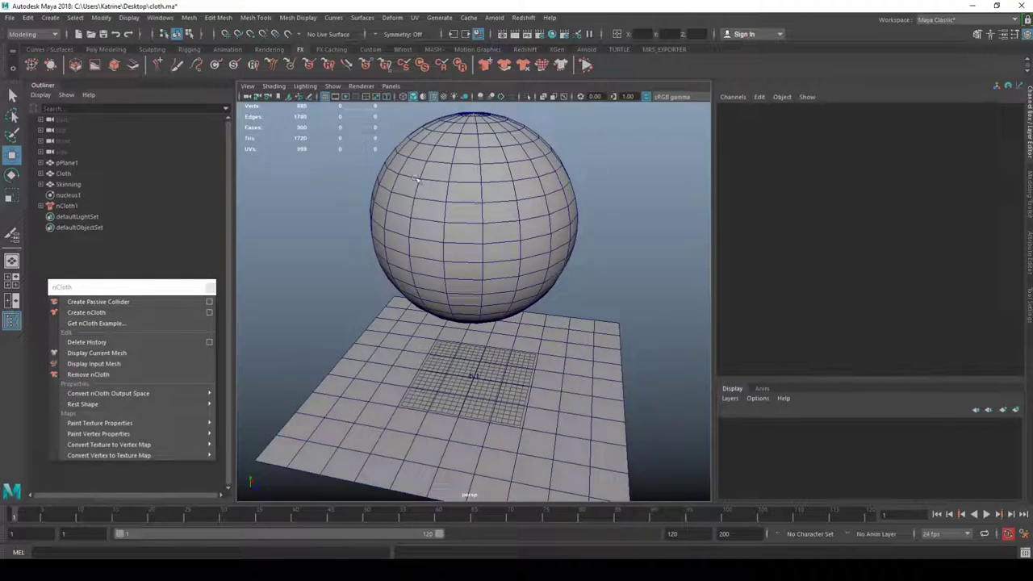
{"action": "right_click_drag", "start_coordinate": [545, 249], "coordinate": [521, 252], "text": "alt"}
{"action": "middle_click_drag", "start_coordinate": [521, 252], "coordinate": [503, 218], "text": "alt"}
{"action": "right_click_drag", "start_coordinate": [503, 217], "coordinate": [511, 230], "text": "alt"}
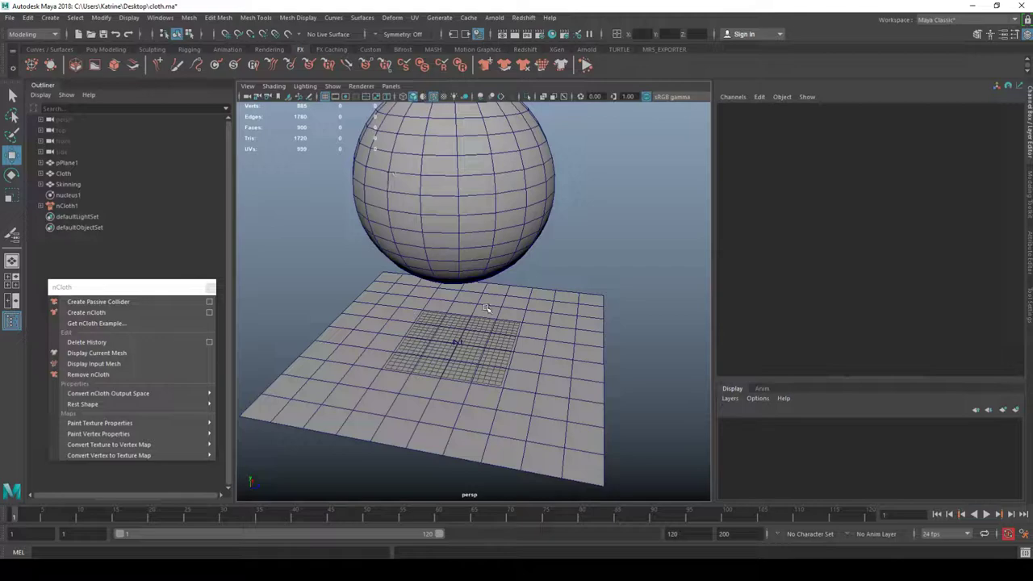
{"action": "key", "text": "alt+v"}
{"action": "key", "text": "alt+v"}
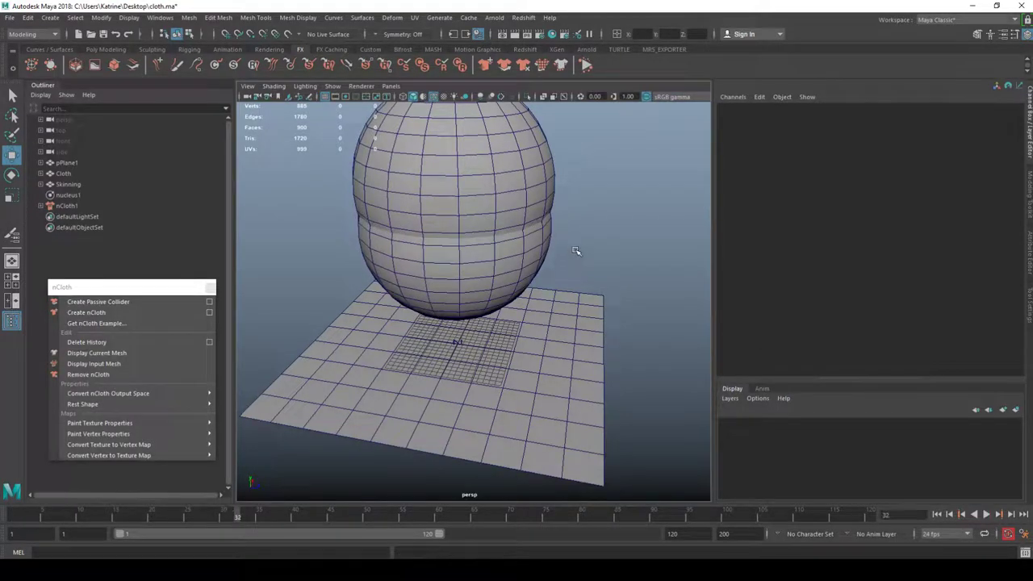
{"action": "key", "text": "alt+shift+v"}
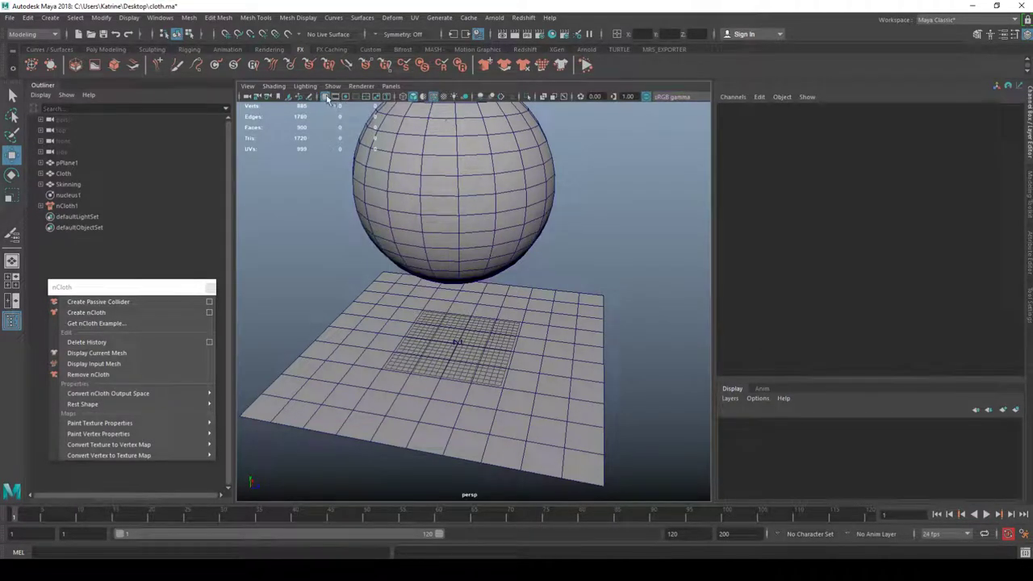
Review the viewport grid's size and subdivision settings and close the Grid Options without changing them.
{"action": "right_click", "coordinate": [327, 98]}
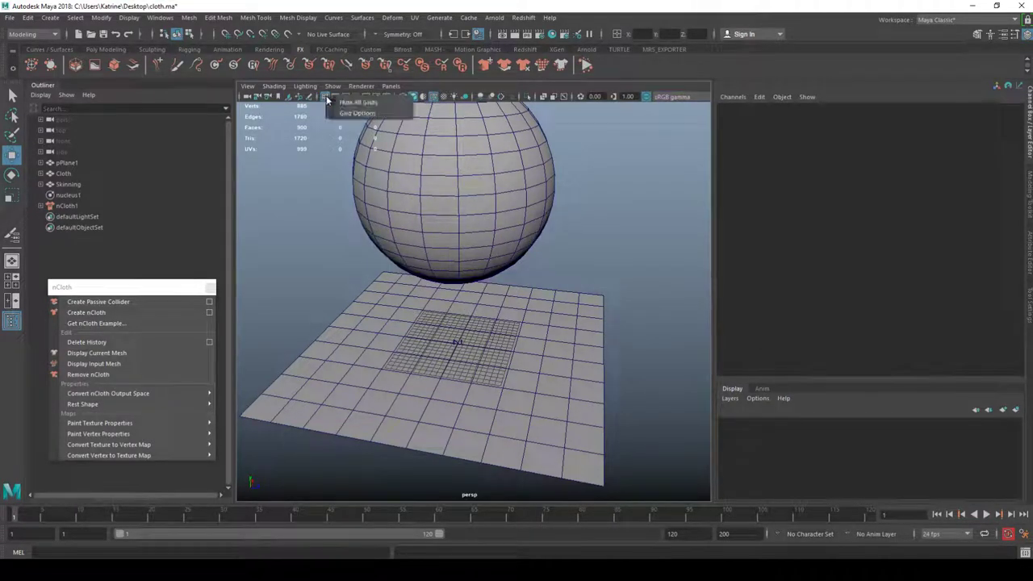
{"action": "left_click", "coordinate": [373, 114]}
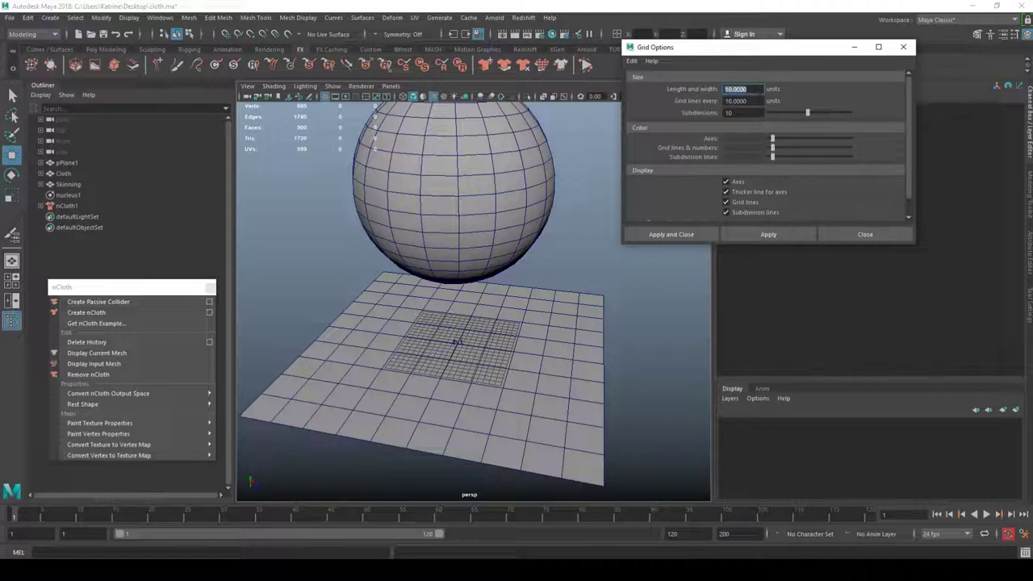
{"action": "key", "text": "Tab"}
{"action": "key", "text": "Tab"}
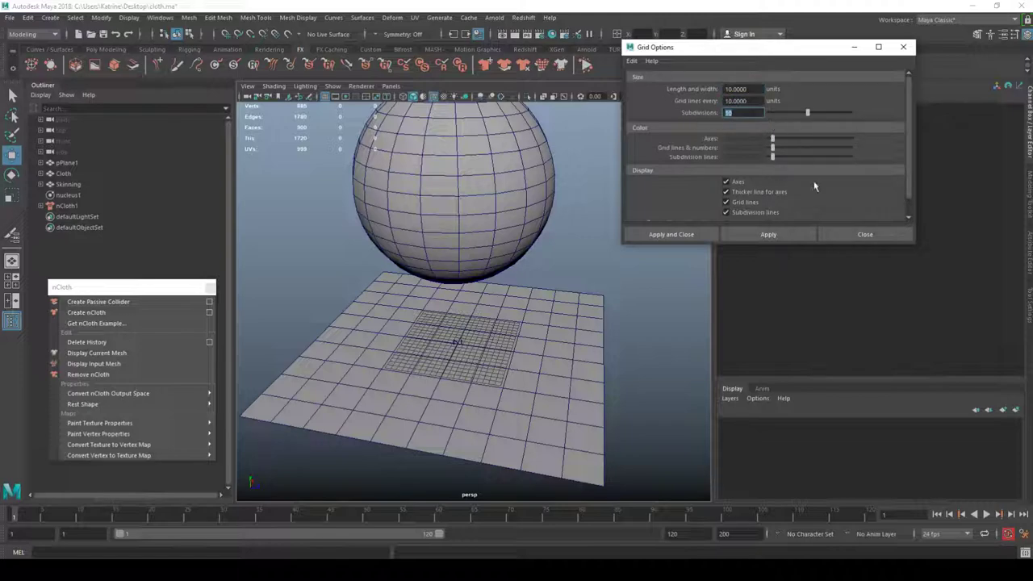
{"action": "left_click", "coordinate": [875, 238]}
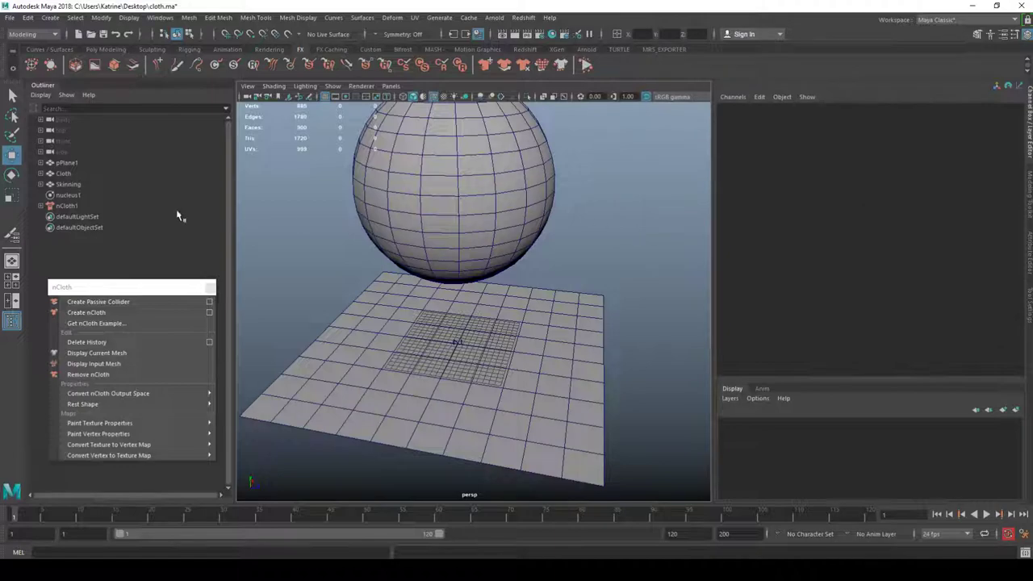
Select the nucleus1 solver and review the Time Slider framerate and playback speed preferences, closing them without changes.
{"action": "left_click", "coordinate": [70, 205]}
{"action": "left_click", "coordinate": [71, 196]}
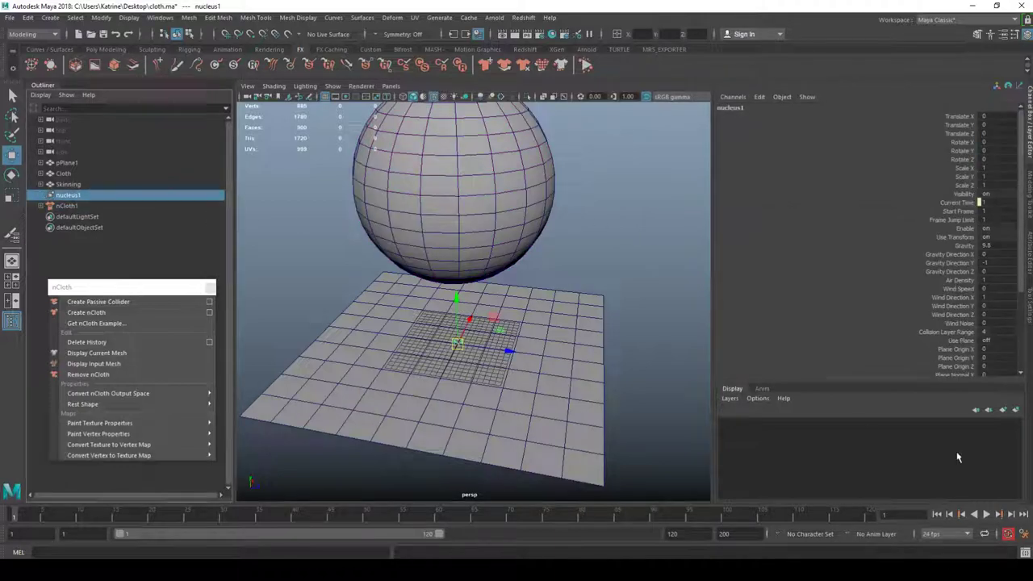
{"action": "left_click", "coordinate": [1024, 535]}
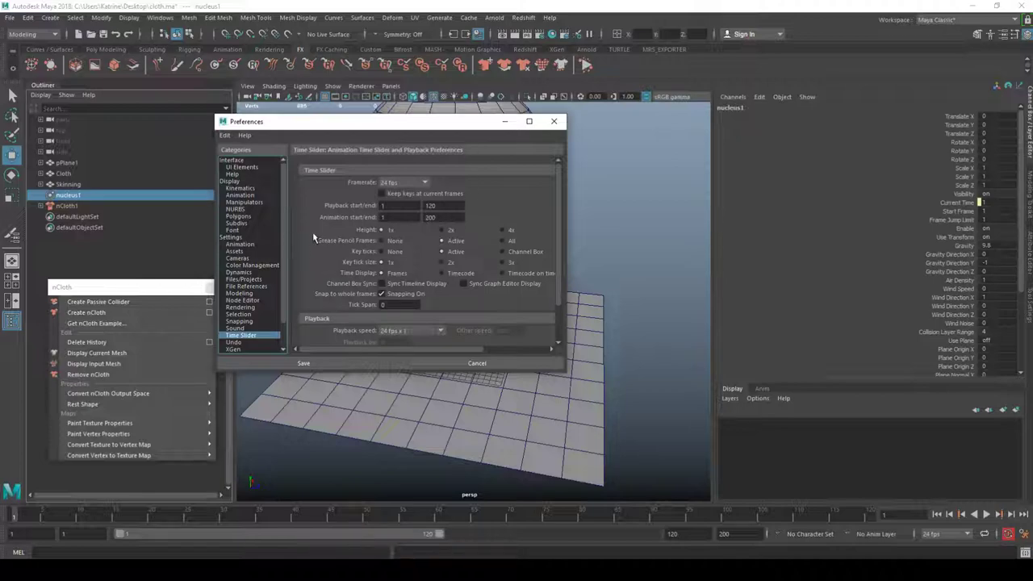
{"action": "scroll", "coordinate": [292, 194], "scroll_direction": "down", "scroll_amount": 4}
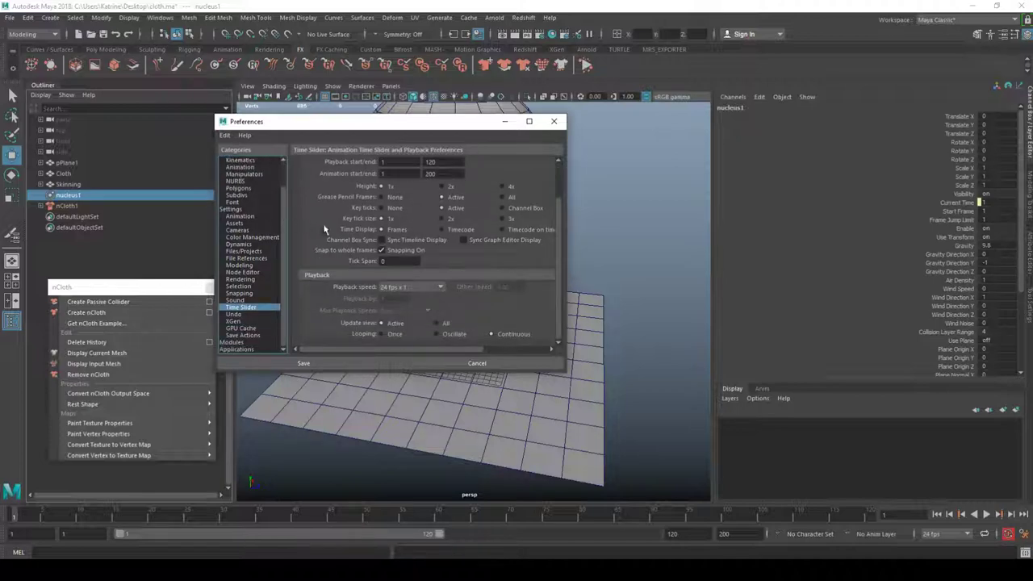
{"action": "scroll", "coordinate": [394, 217], "scroll_direction": "up", "scroll_amount": 2}
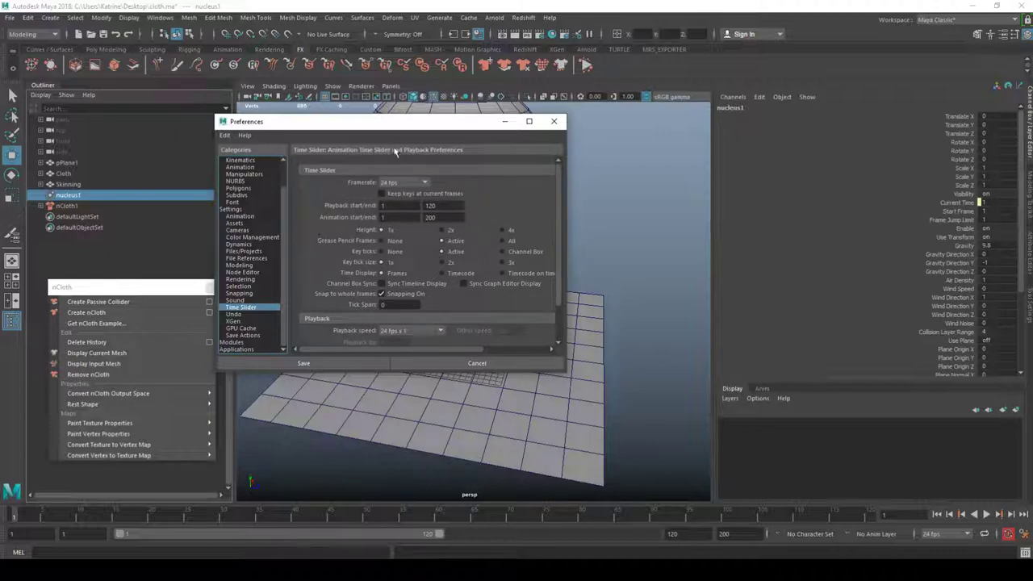
{"action": "left_click", "coordinate": [556, 122]}
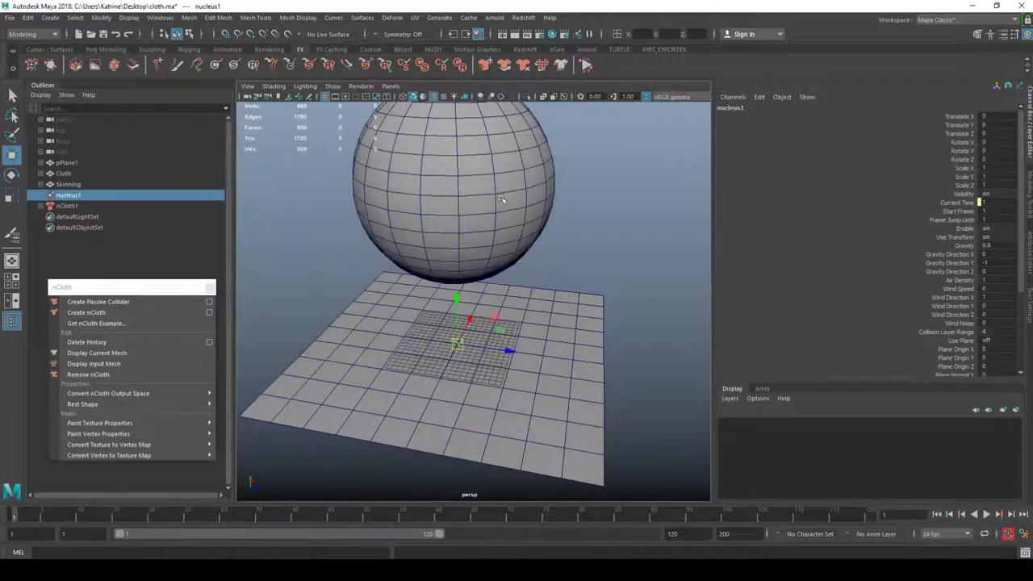
Clear the selection, play the simulation briefly from a wider view and rewind to frame 1.
{"action": "left_click", "coordinate": [507, 199]}
{"action": "scroll", "coordinate": [502, 206], "scroll_direction": "down", "scroll_amount": 3}
{"action": "key", "text": "alt+v"}
{"action": "key", "text": "alt+v"}
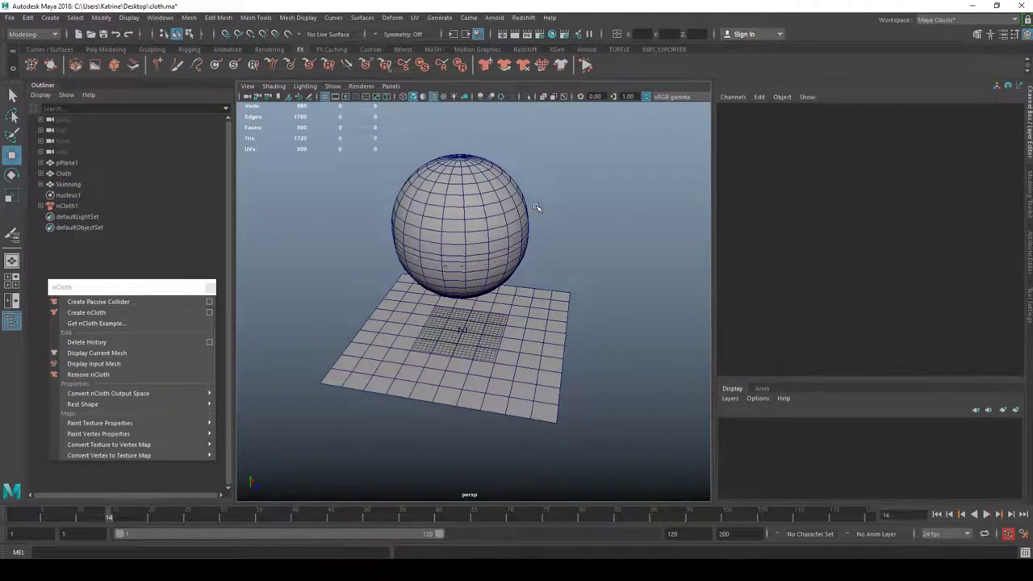
{"action": "key", "text": "alt+shift+v"}
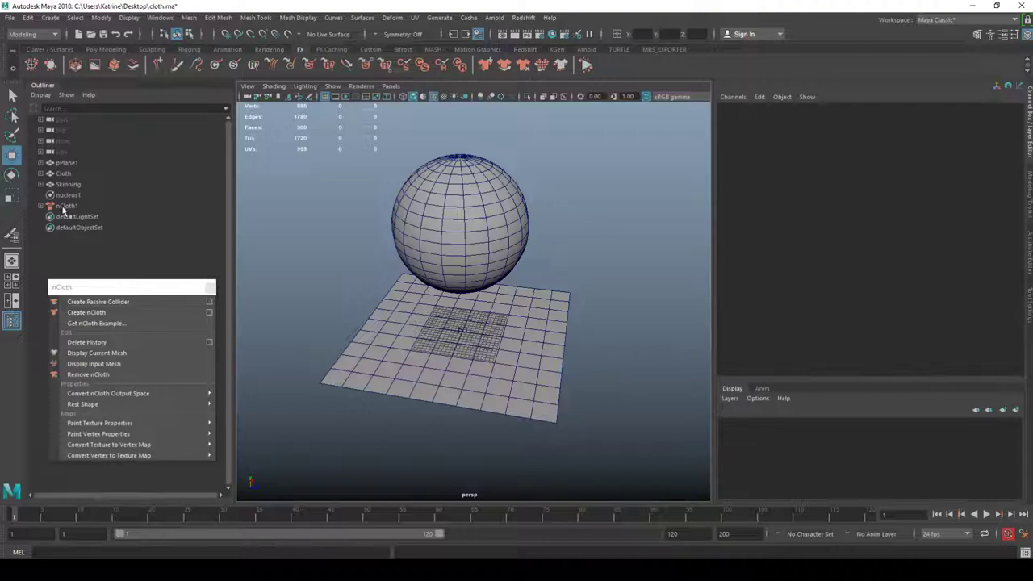
Set the nucleus1 solver's Space Scale to 0.1 in its scale attributes.
{"action": "left_click", "coordinate": [64, 209]}
{"action": "left_click", "coordinate": [359, 179]}
{"action": "left_click", "coordinate": [82, 207]}
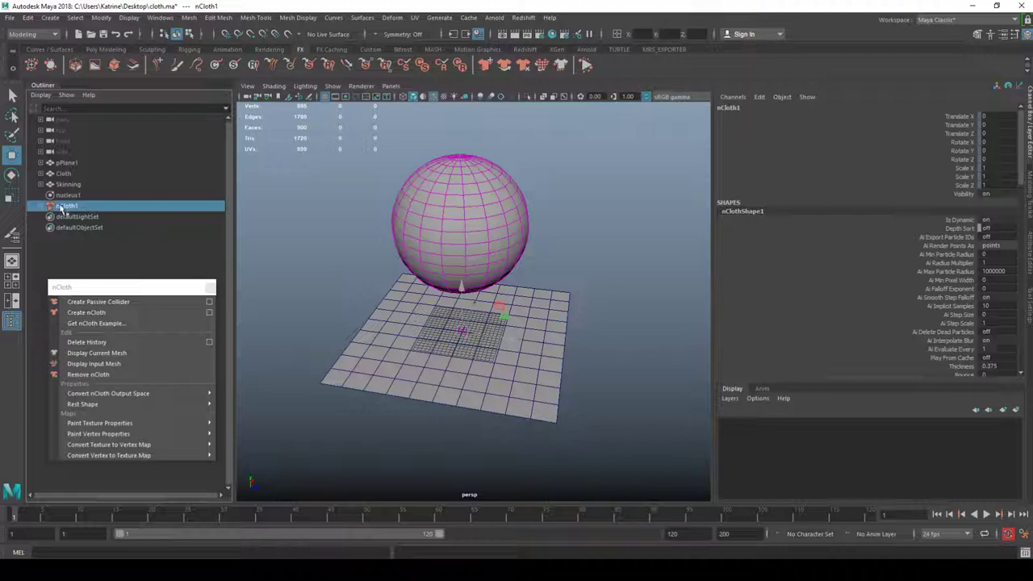
{"action": "left_click", "coordinate": [69, 196]}
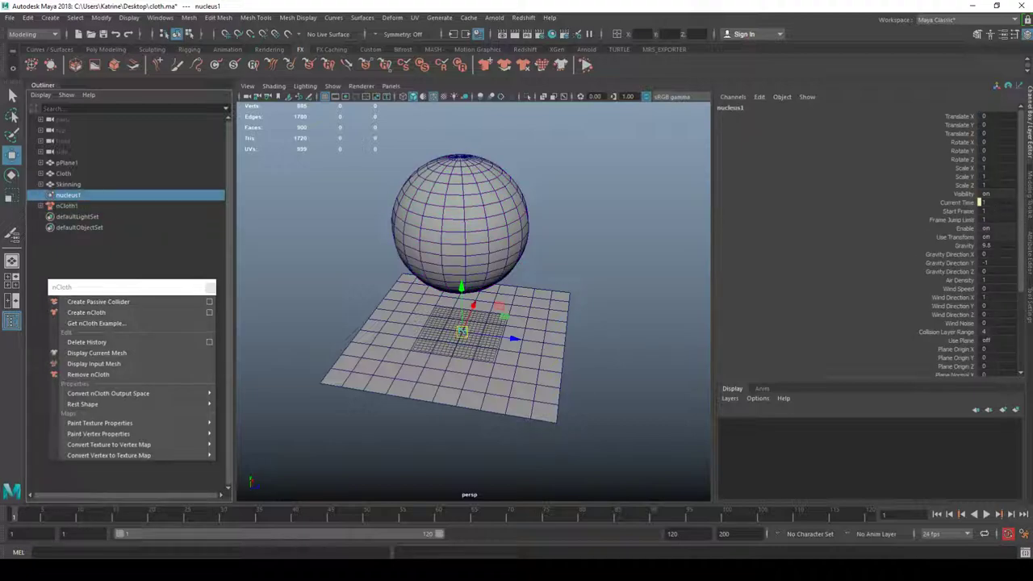
{"action": "left_click", "coordinate": [1030, 301]}
{"action": "left_click", "coordinate": [1031, 230]}
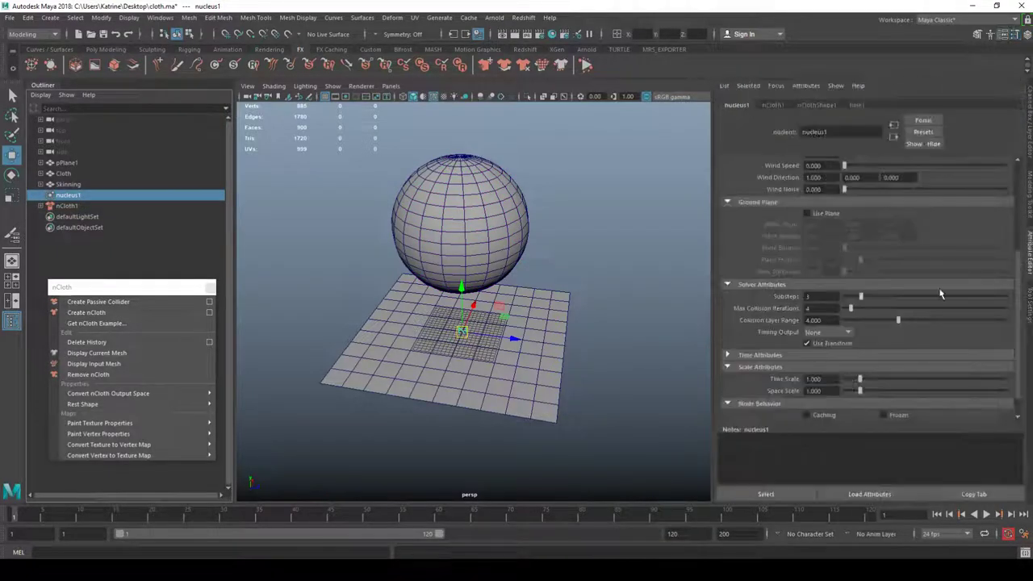
{"action": "left_click", "coordinate": [813, 391]}
{"action": "type", "text": "."}
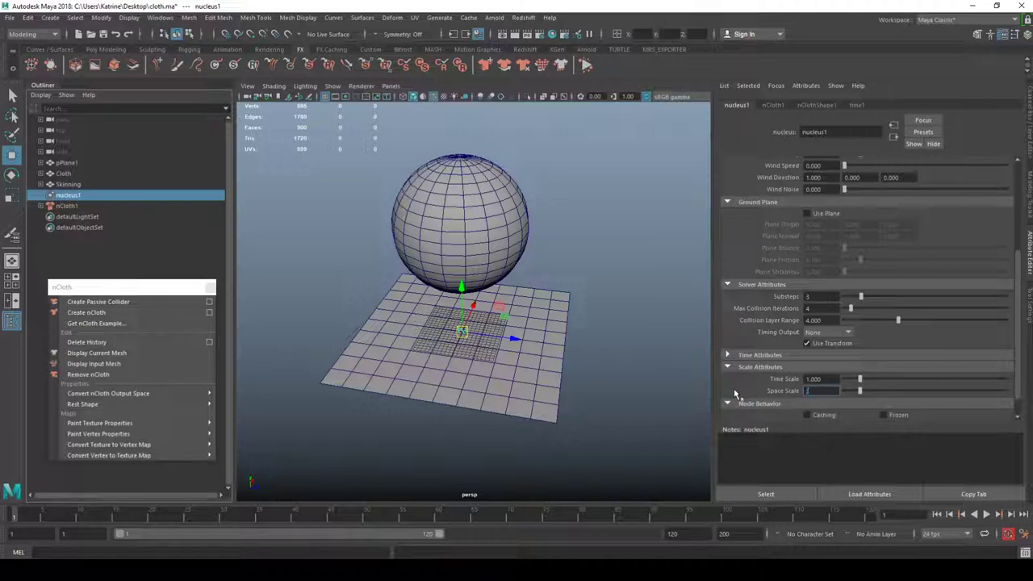
{"action": "type", "text": "1"}
{"action": "key", "text": "Return"}
Play the simulation to check how fast the Cloth sphere falls with the new Space Scale, rewinding to frame 1.
{"action": "left_click_drag", "start_coordinate": [578, 298], "coordinate": [570, 283], "text": "alt"}
{"action": "key", "text": "alt+v"}
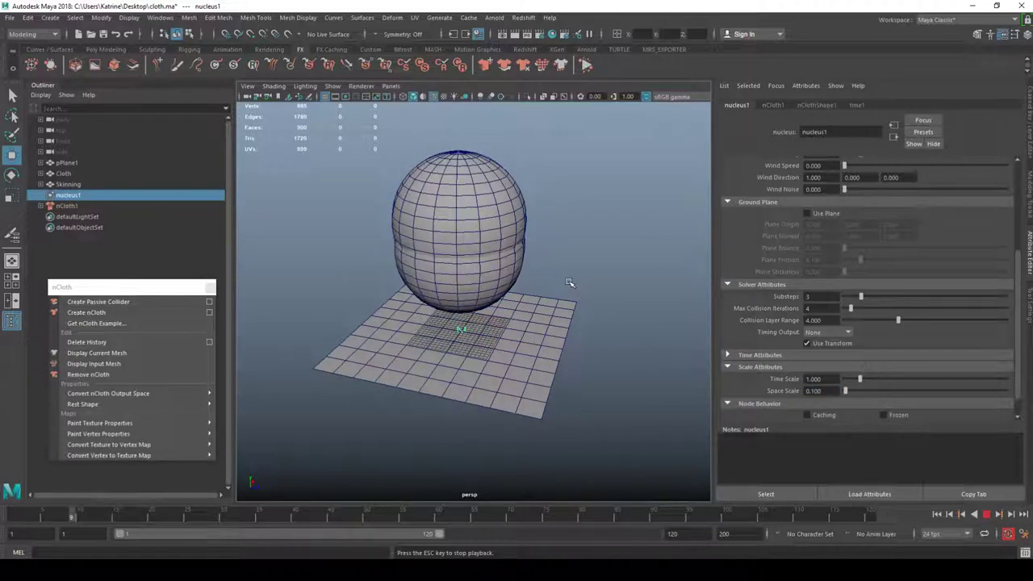
{"action": "key", "text": "alt+v"}
{"action": "key", "text": "alt+shift+v"}
Make the ground plane pPlane1 a passive collider for the cloth.
{"action": "left_click", "coordinate": [550, 317]}
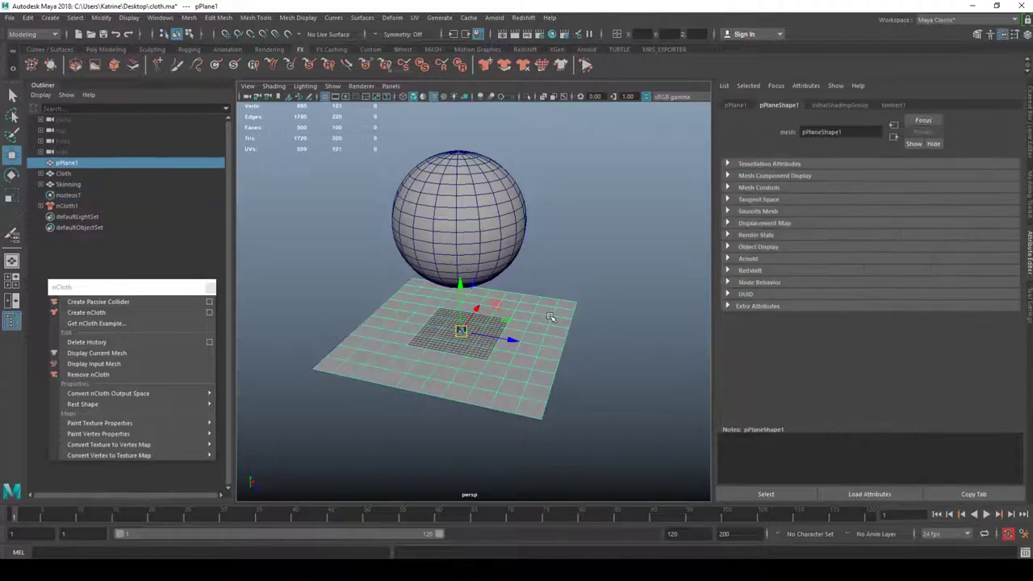
{"action": "key", "text": "space"}
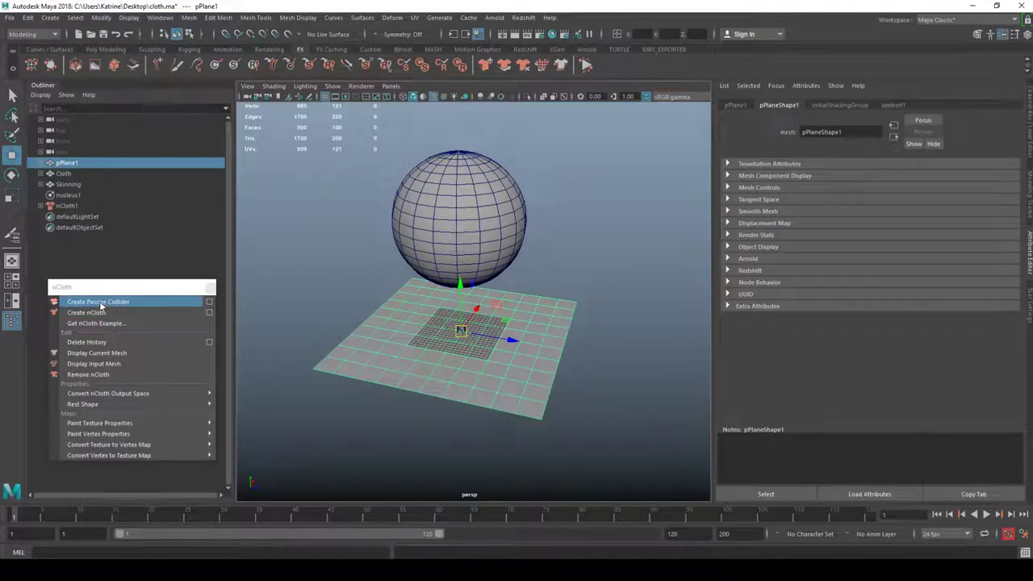
{"action": "left_click", "coordinate": [101, 305]}
Play the simulation to watch the Cloth sphere collide with the ground plane and rewind to frame 1.
{"action": "left_click", "coordinate": [265, 245]}
{"action": "key", "text": "alt+v"}
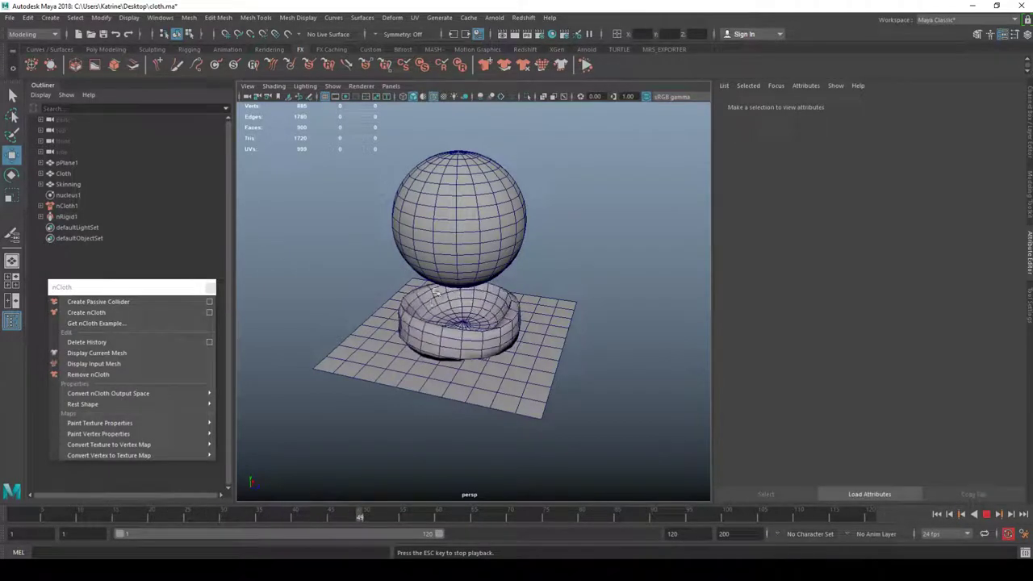
{"action": "key", "text": "alt+shift+v"}
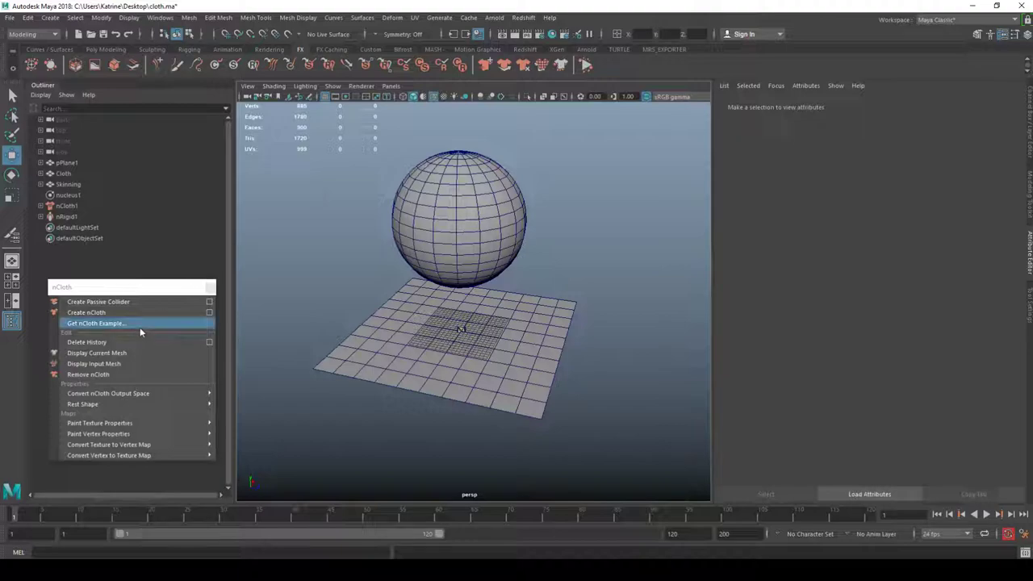
Inspect the solver choices in the passive collider options, highlight nucleus1 in the Outliner and close the options.
{"action": "left_click", "coordinate": [209, 301]}
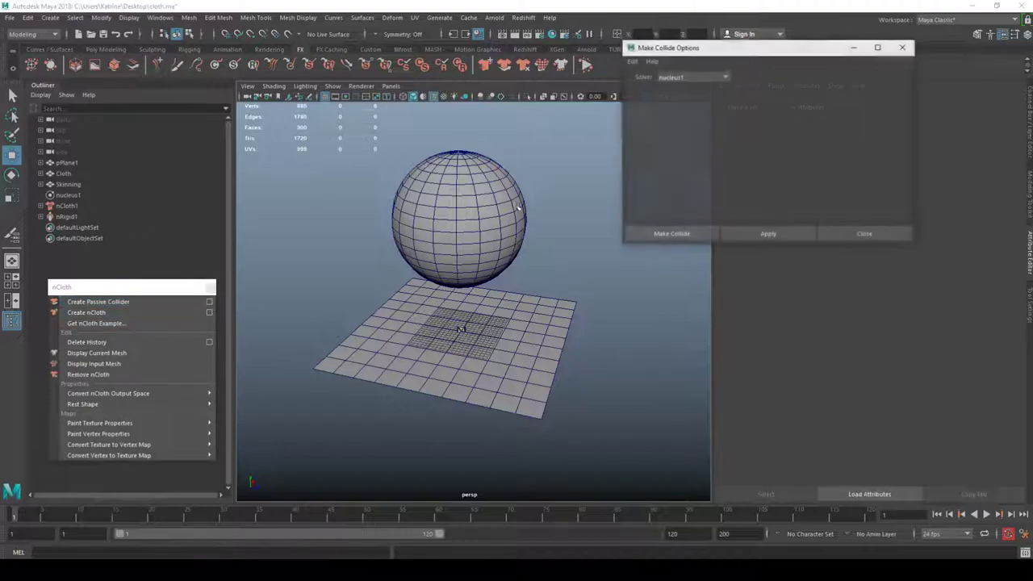
{"action": "left_click", "coordinate": [674, 78]}
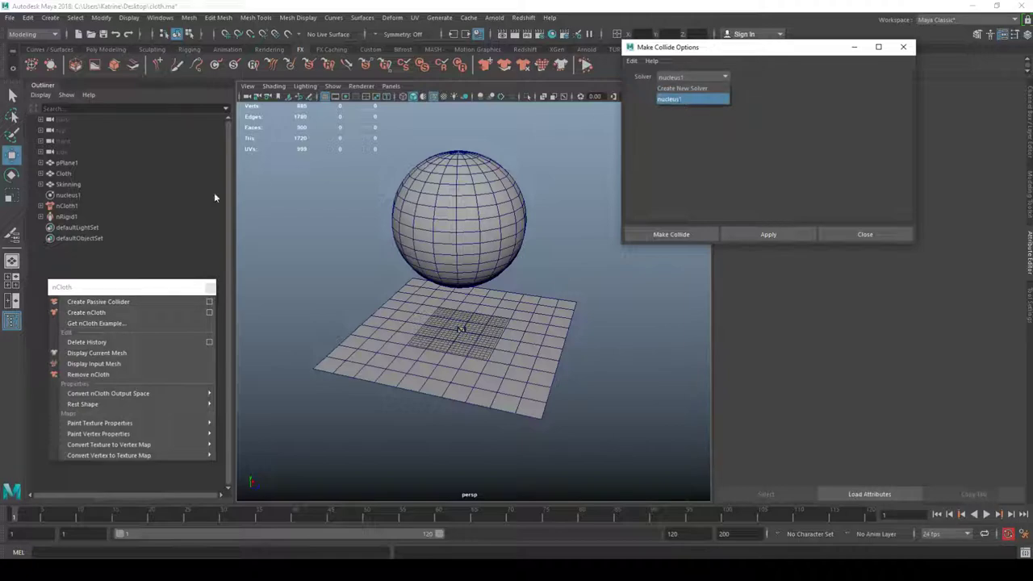
{"action": "left_click", "coordinate": [67, 197]}
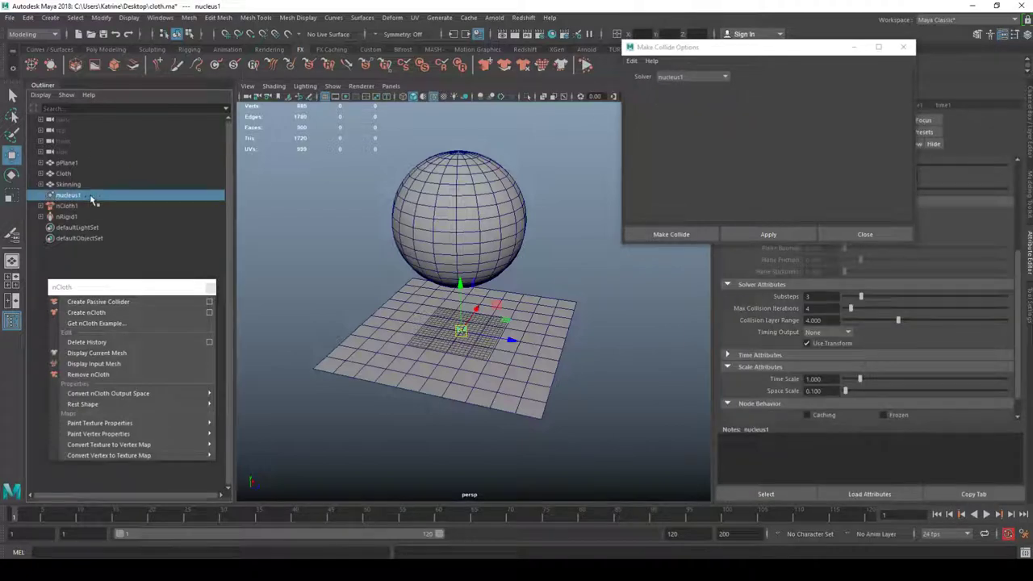
{"action": "left_click", "coordinate": [856, 237]}
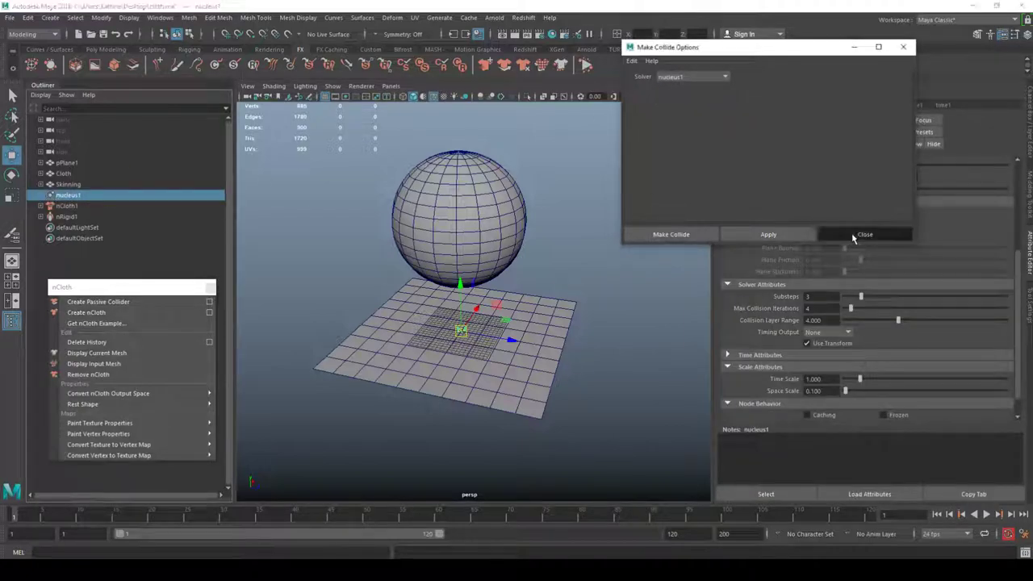
Clear the selection, replay the cloth collision on the plane and rewind to frame 1.
{"action": "left_click", "coordinate": [614, 223]}
{"action": "key", "text": "alt+v"}
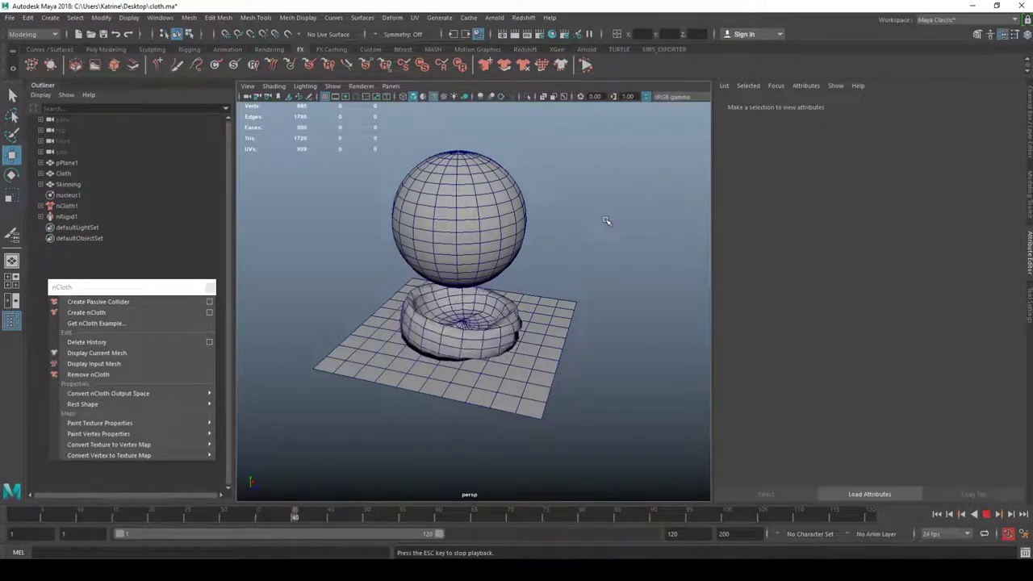
{"action": "key", "text": "alt+shift+v"}
Select the Cloth mesh in the Outliner and reposition the floating nCloth window beneath the node entries.
{"action": "left_click_drag", "start_coordinate": [127, 291], "coordinate": [117, 256]}
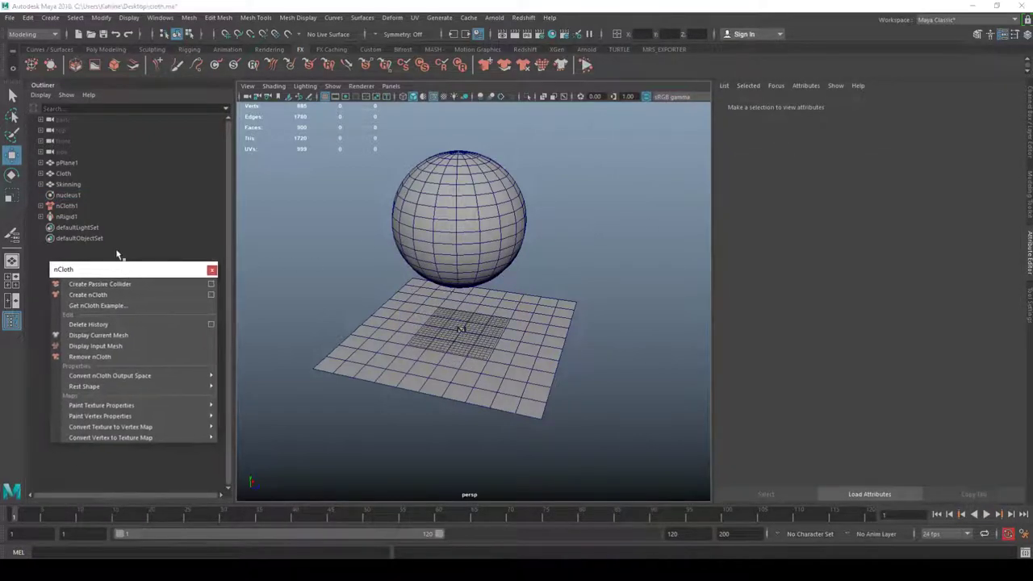
{"action": "left_click_drag", "start_coordinate": [69, 216], "coordinate": [83, 194]}
{"action": "left_click", "coordinate": [296, 167]}
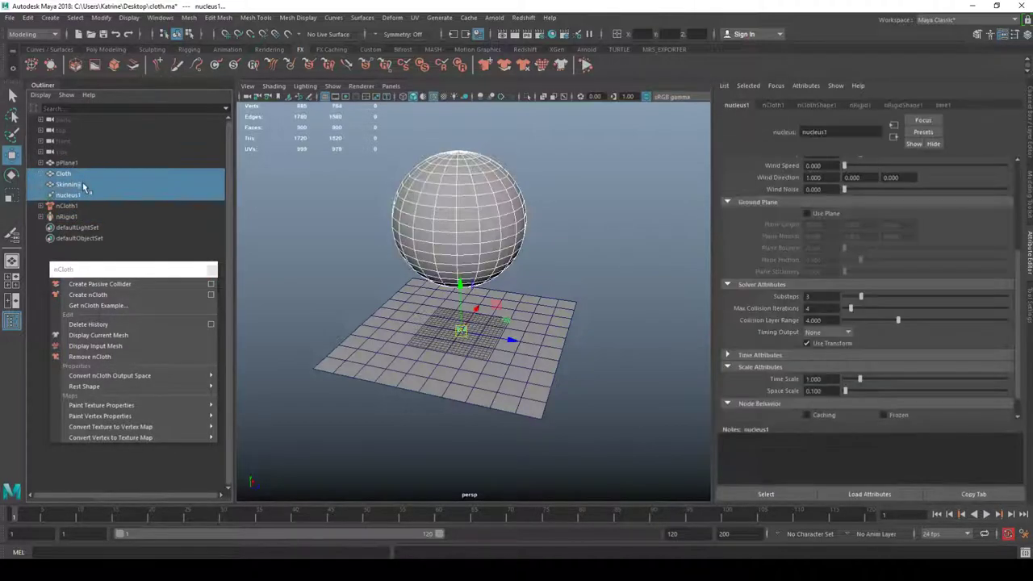
{"action": "left_click", "coordinate": [84, 186]}
{"action": "left_click", "coordinate": [77, 175]}
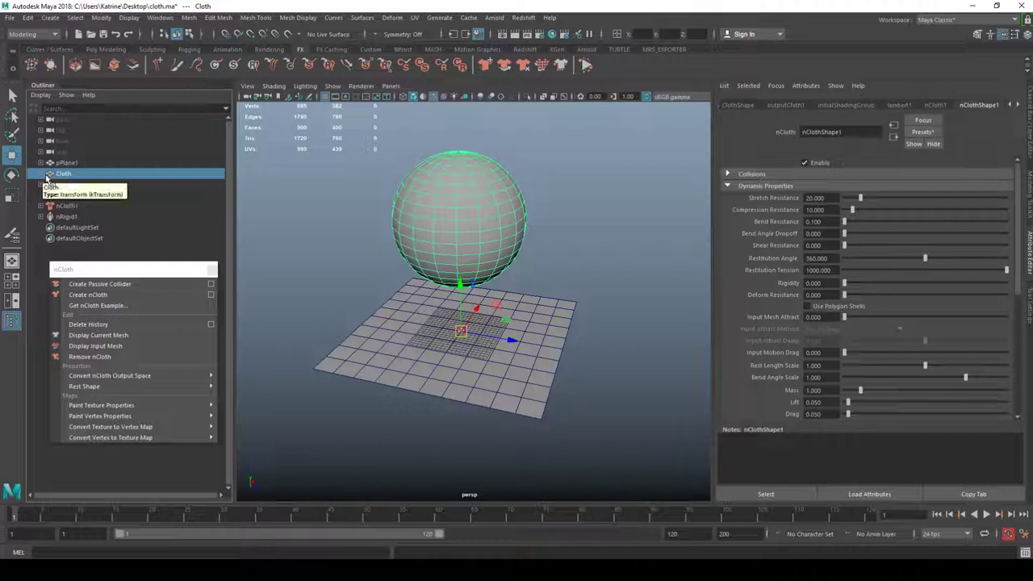
{"action": "left_click_drag", "start_coordinate": [136, 269], "coordinate": [151, 249]}
Expand Cloth in the Outliner and compare its transform with the outputCloth1 shape node beneath it.
{"action": "left_click", "coordinate": [48, 94]}
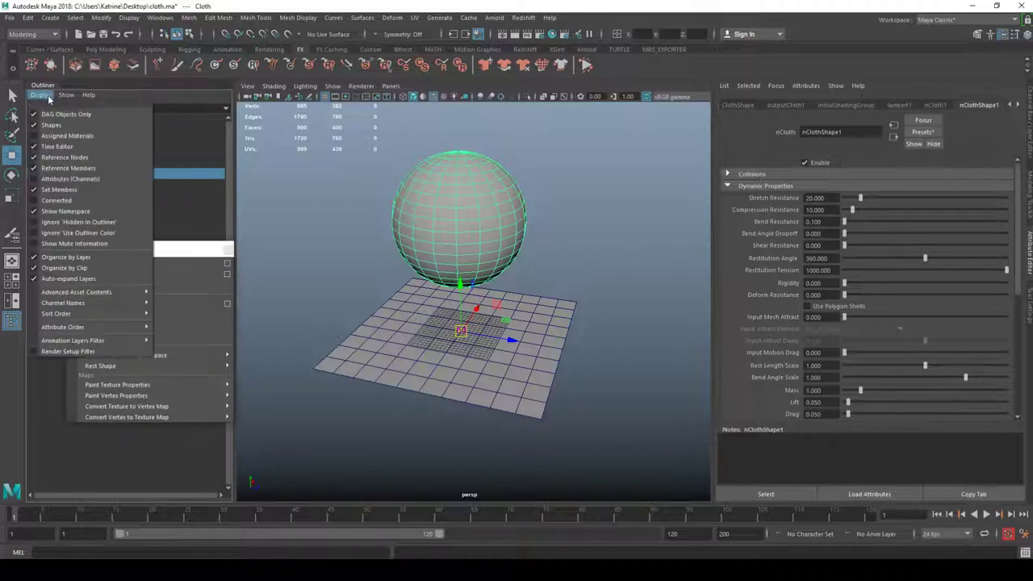
{"action": "left_click", "coordinate": [48, 95]}
{"action": "left_click", "coordinate": [41, 174]}
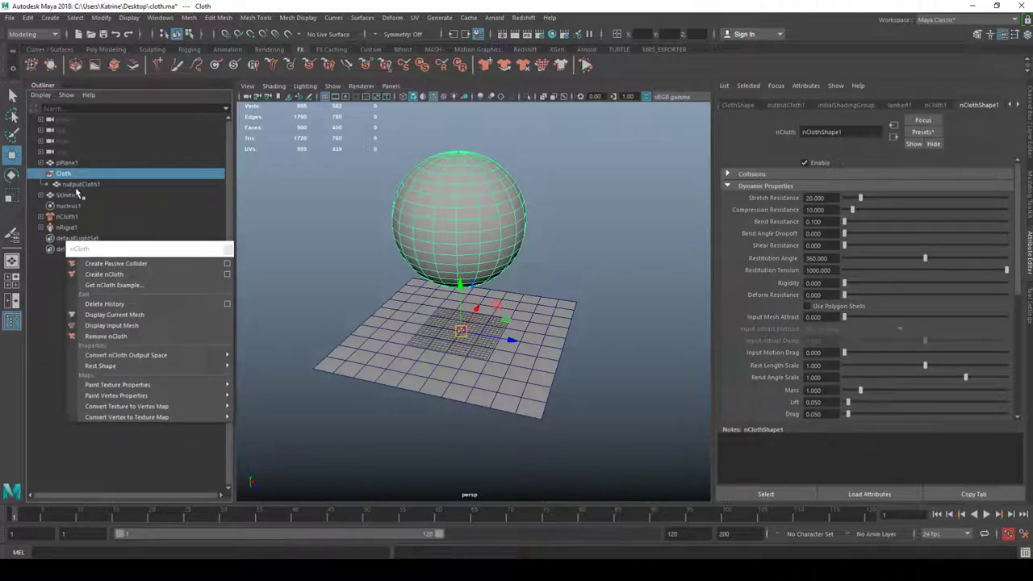
{"action": "left_click", "coordinate": [77, 187]}
{"action": "left_click", "coordinate": [79, 177]}
{"action": "left_click", "coordinate": [82, 194]}
{"action": "left_click", "coordinate": [71, 178]}
{"action": "left_click", "coordinate": [74, 182]}
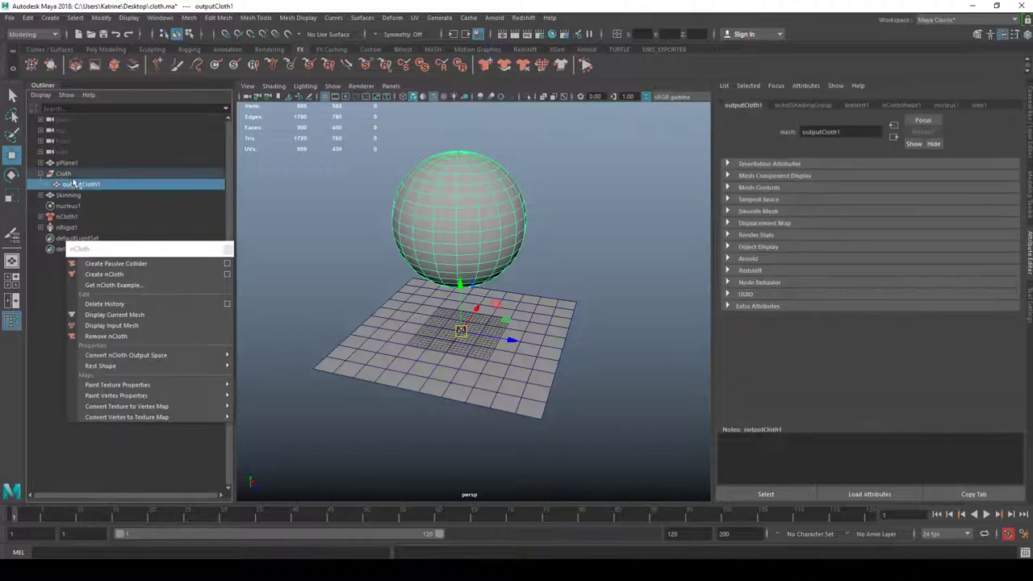
{"action": "left_click", "coordinate": [74, 175]}
{"action": "left_click", "coordinate": [82, 186]}
{"action": "left_click", "coordinate": [76, 175]}
{"action": "left_click", "coordinate": [81, 186]}
{"action": "left_click", "coordinate": [69, 175]}
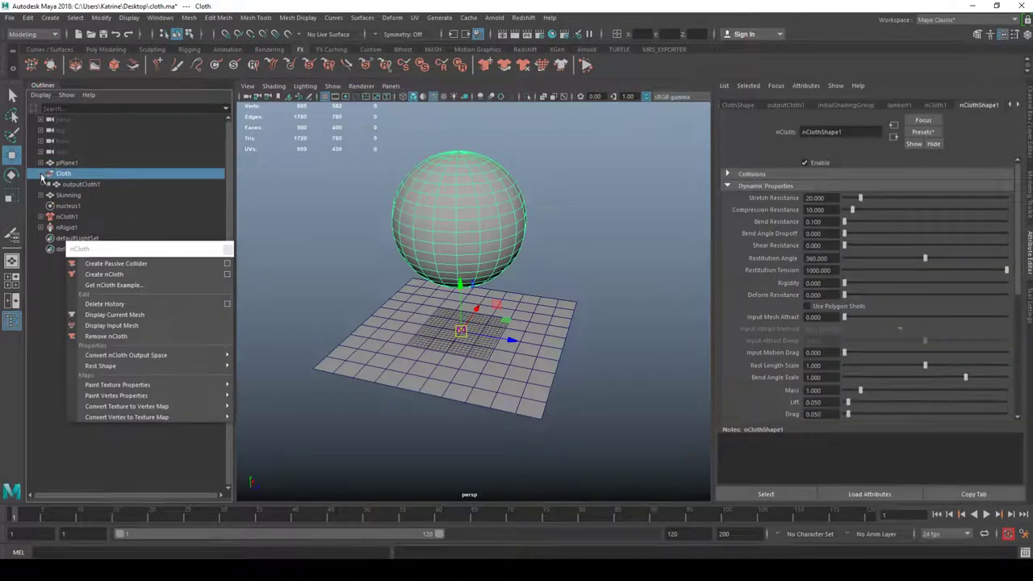
{"action": "left_click", "coordinate": [40, 174]}
{"action": "left_click", "coordinate": [41, 174]}
{"action": "double_click", "coordinate": [89, 186]}
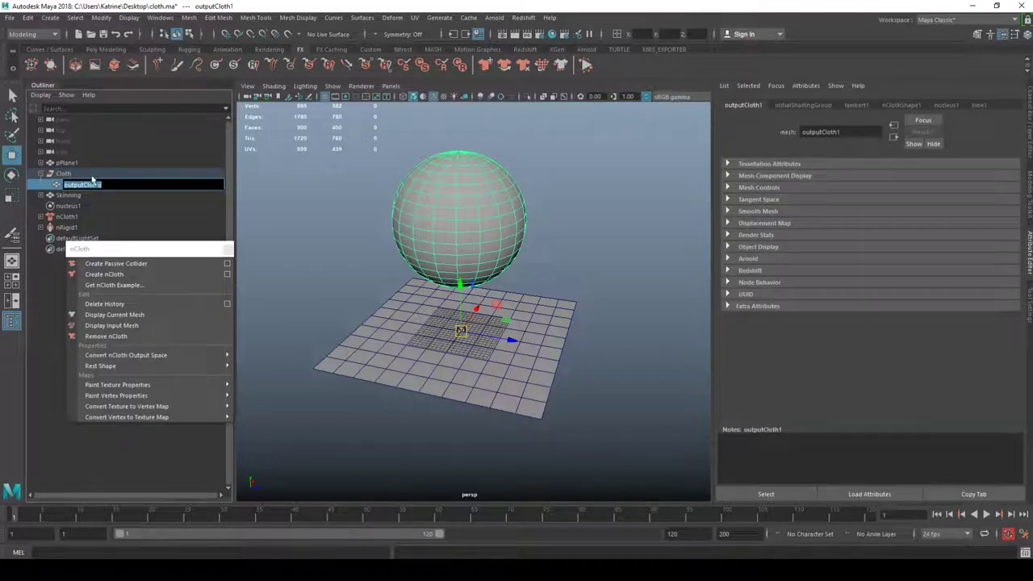
Switch the selected Cloth object to display its input mesh and expand it to examine its shape node.
{"action": "left_click", "coordinate": [64, 177]}
{"action": "left_click", "coordinate": [41, 174]}
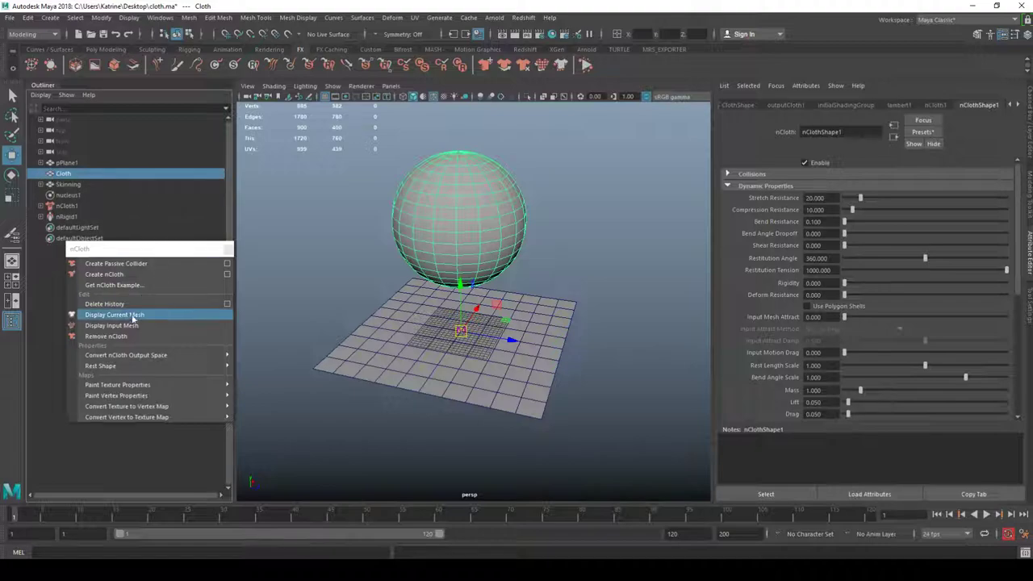
{"action": "left_click", "coordinate": [113, 329]}
{"action": "left_click", "coordinate": [42, 174]}
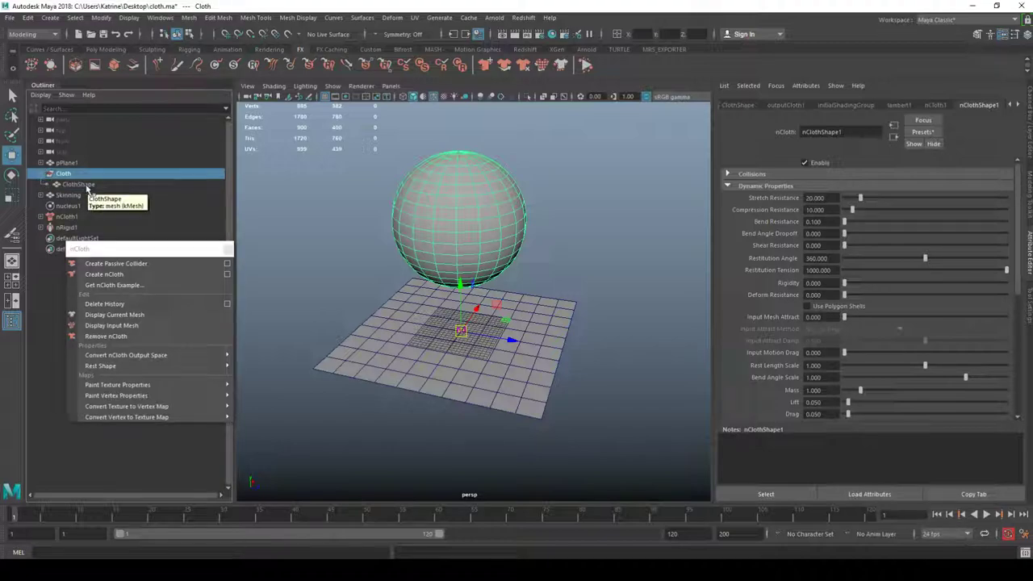
Clear the selection, play the simulation with Cloth's input mesh displayed and rewind to frame 1.
{"action": "left_click", "coordinate": [553, 174]}
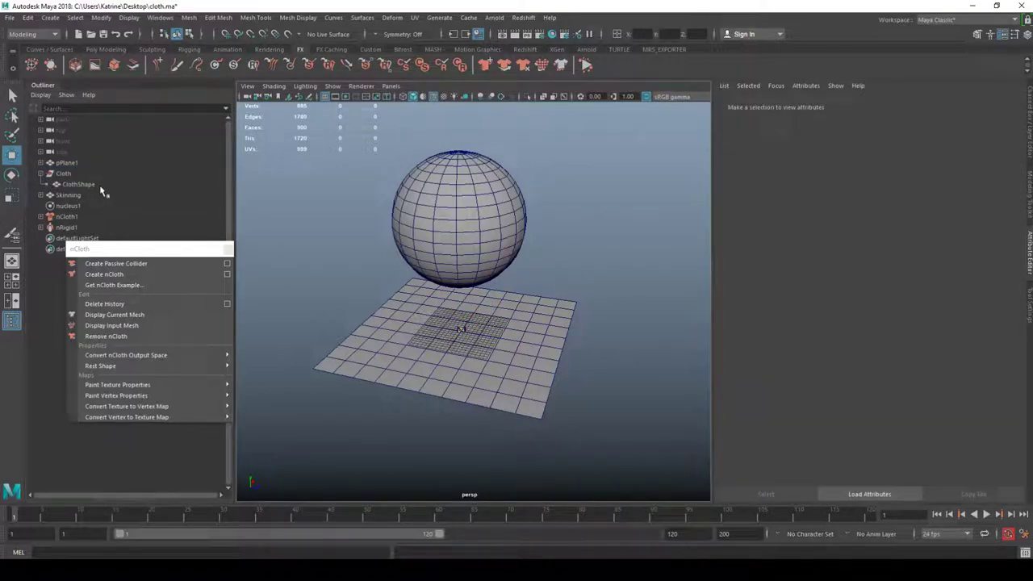
{"action": "key", "text": "alt+v"}
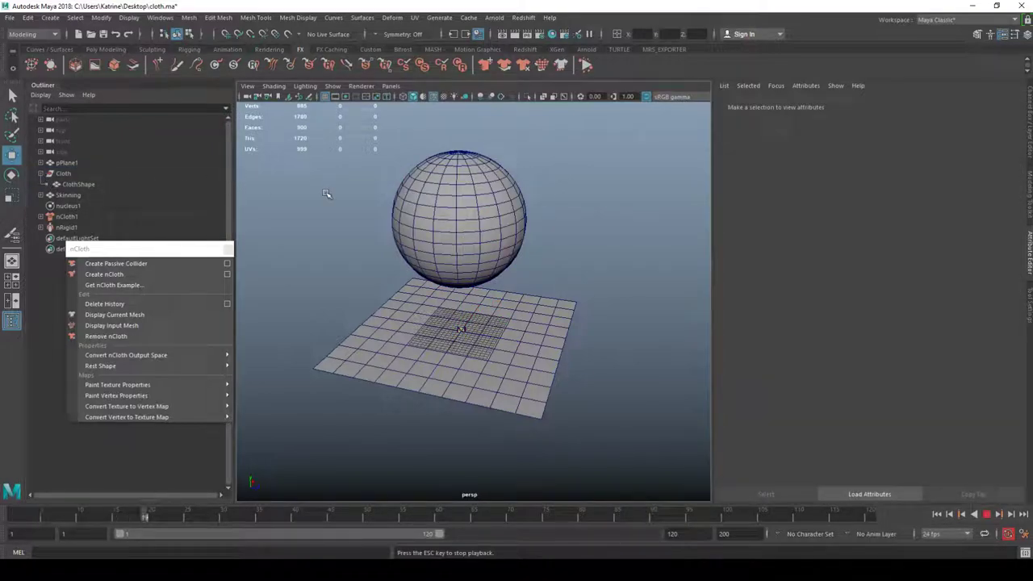
{"action": "key", "text": "alt+shift+v"}
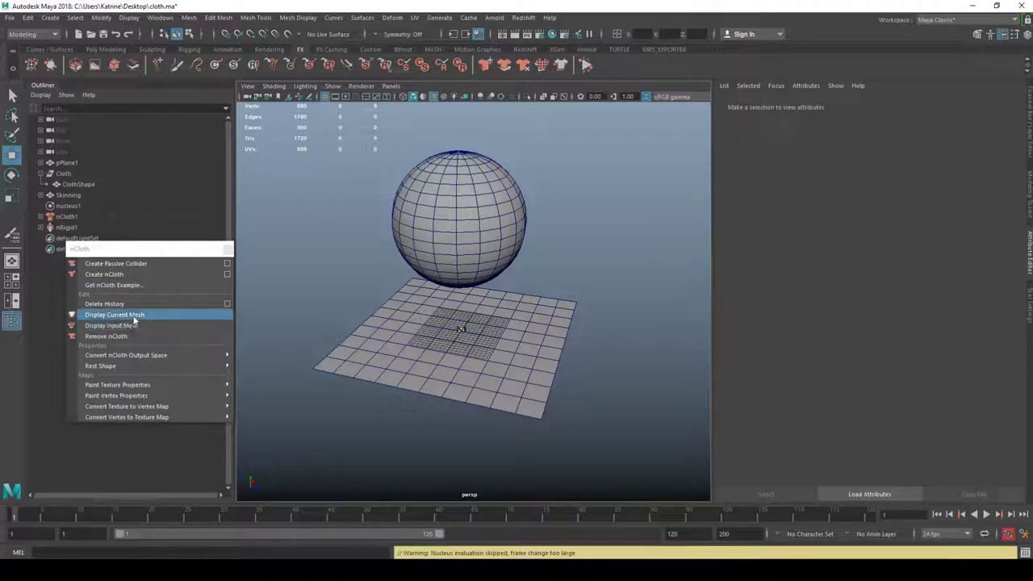
Switch Cloth back to its current mesh, play the simulation and refresh its shape node in the Outliner.
{"action": "left_click", "coordinate": [80, 178]}
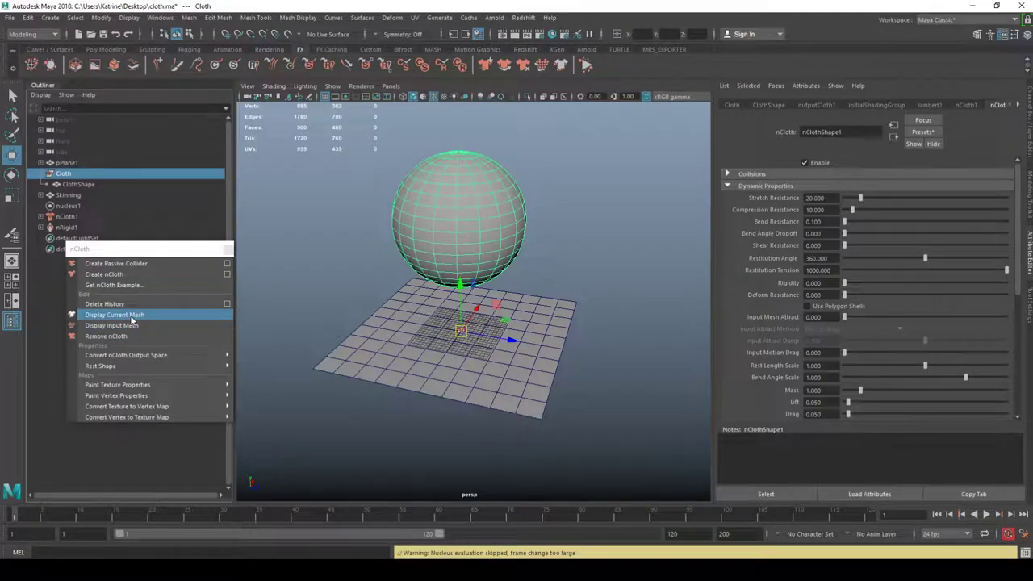
{"action": "left_click", "coordinate": [343, 184]}
{"action": "key", "text": "alt+v"}
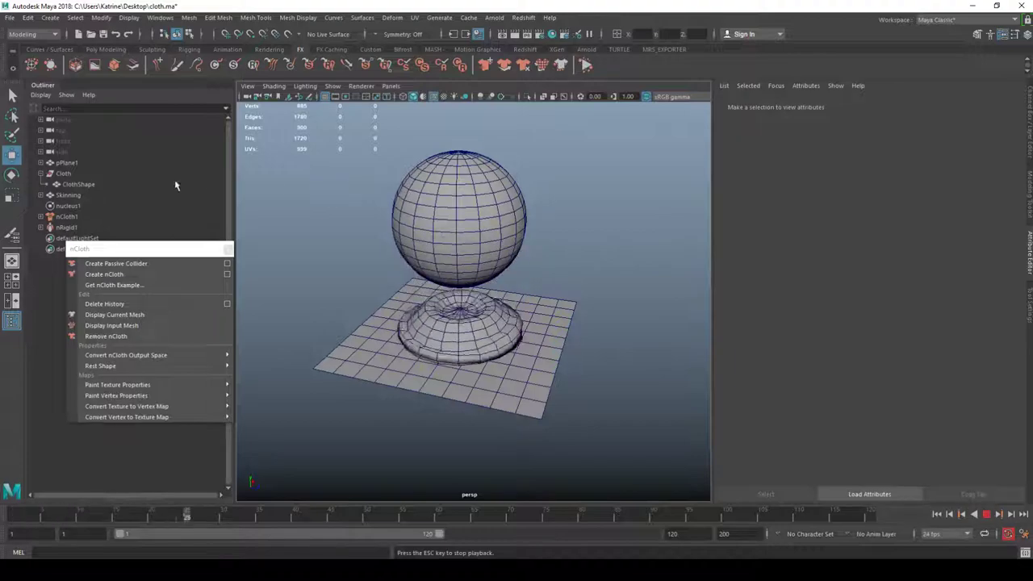
{"action": "left_click", "coordinate": [40, 173]}
{"action": "left_click", "coordinate": [42, 173]}
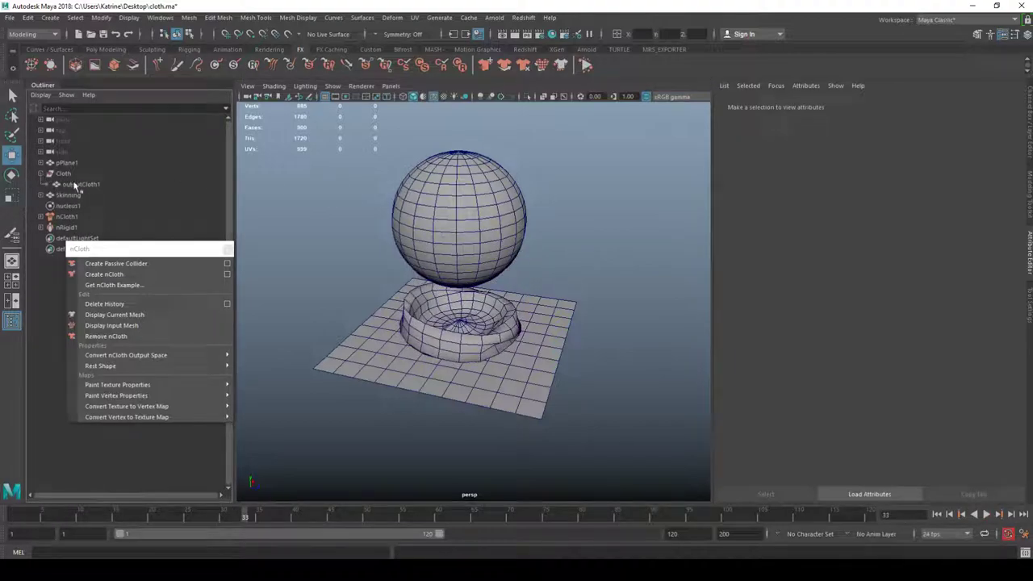
Examine the collapsed cloth on the plane, briefly resume playback and rewind to frame 1.
{"action": "left_click_drag", "start_coordinate": [325, 220], "coordinate": [325, 215], "text": "alt"}
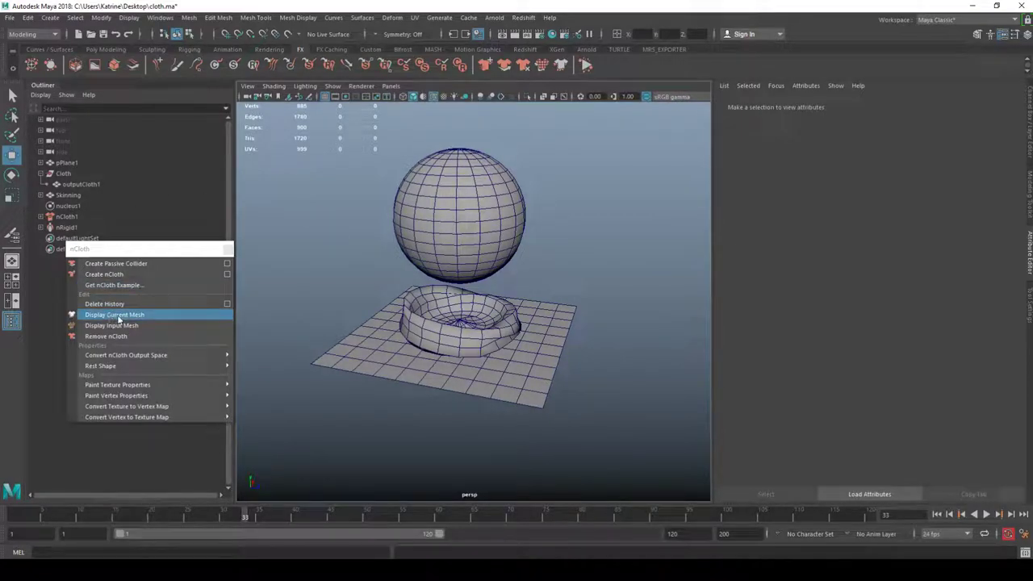
{"action": "left_click_drag", "start_coordinate": [312, 219], "coordinate": [316, 221], "text": "alt"}
{"action": "key", "text": "alt+v"}
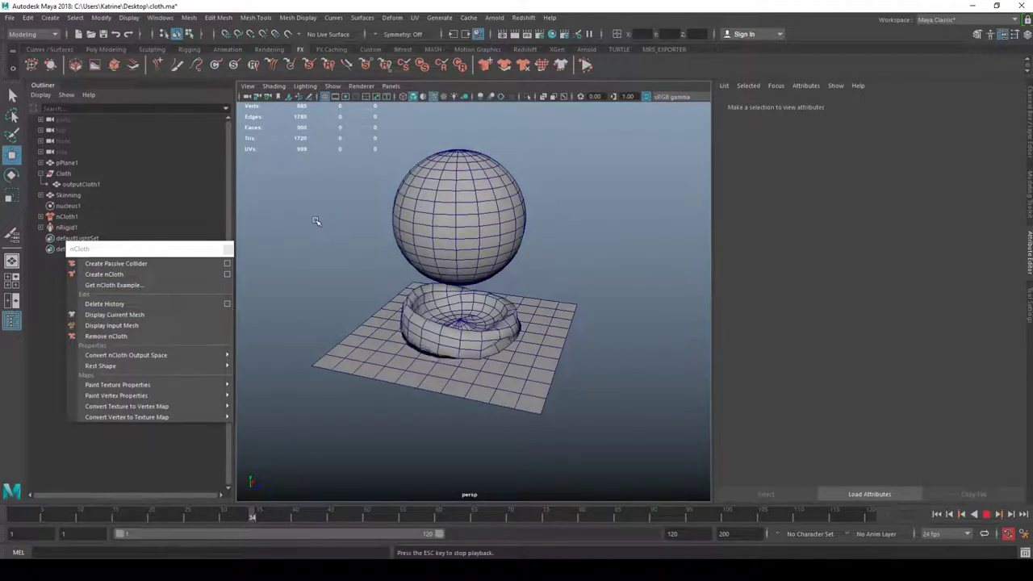
{"action": "key", "text": "alt+v"}
{"action": "key", "text": "alt+shift+v"}
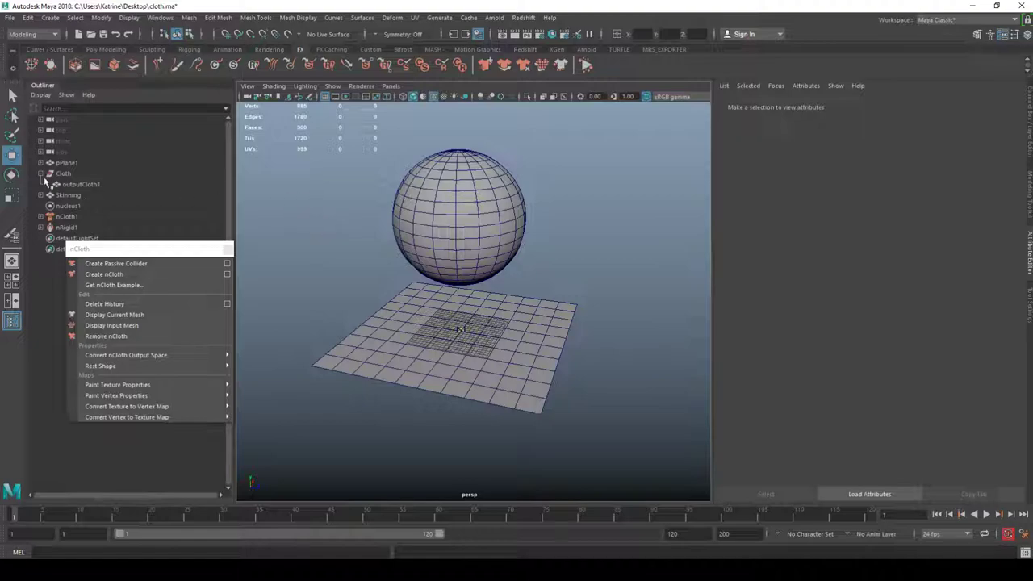
Select Cloth, display its input mesh and re-expand it in the Outliner to refresh its shape node.
{"action": "left_click", "coordinate": [71, 175]}
{"action": "left_click", "coordinate": [125, 323]}
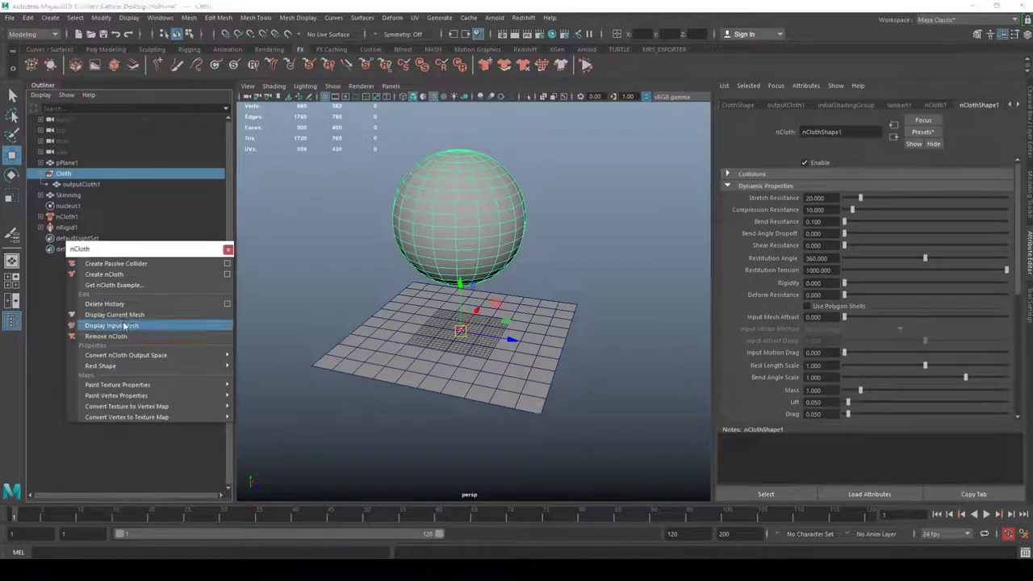
{"action": "left_click", "coordinate": [41, 174]}
{"action": "left_click", "coordinate": [41, 175]}
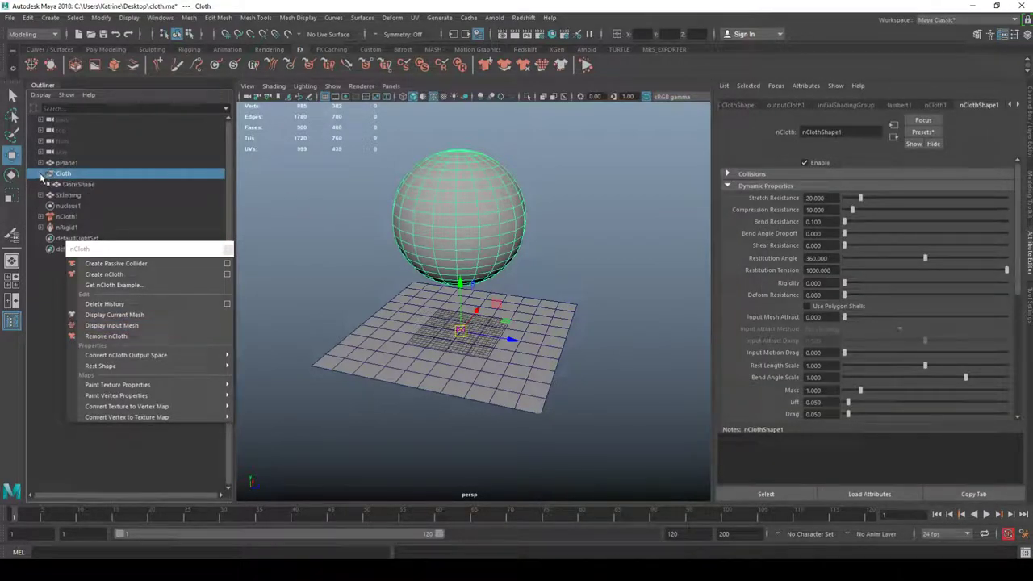
Expand Skinning in the Outliner and compare ClothShape with the SkinningShape node and its transform.
{"action": "left_click", "coordinate": [78, 185]}
{"action": "left_click", "coordinate": [41, 196]}
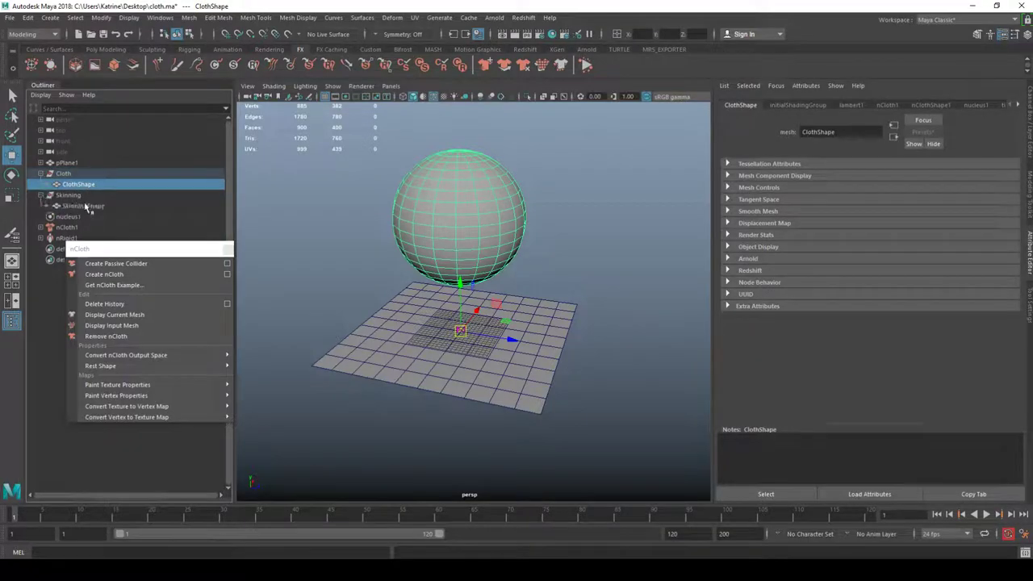
{"action": "left_click", "coordinate": [91, 207]}
{"action": "left_click", "coordinate": [74, 197]}
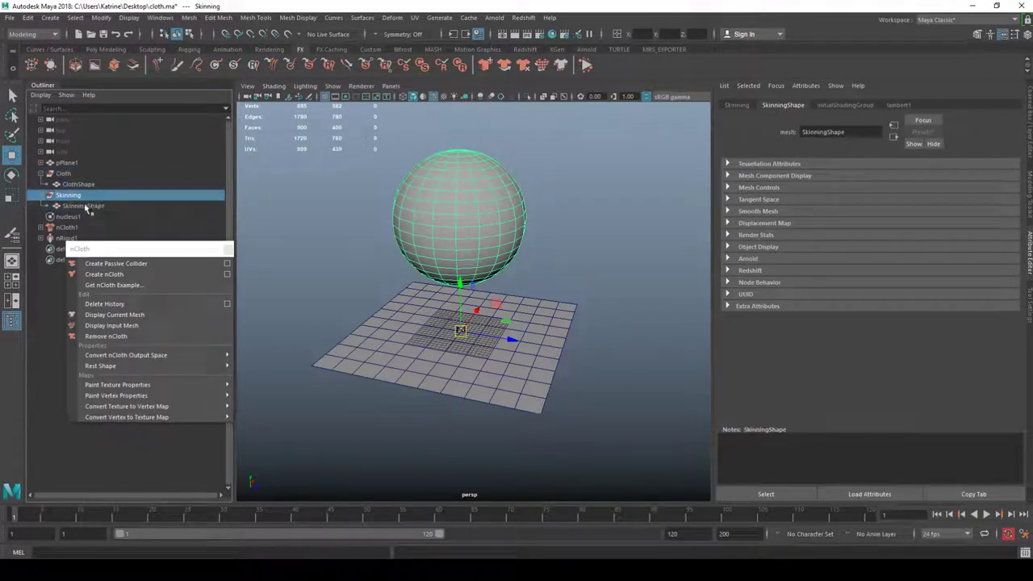
{"action": "left_click", "coordinate": [83, 207]}
{"action": "left_click", "coordinate": [88, 197]}
Isolate the Skinning sphere in the viewport, clear the selection and get close to its upper pole.
{"action": "left_click_drag", "start_coordinate": [314, 188], "coordinate": [335, 187], "text": "alt"}
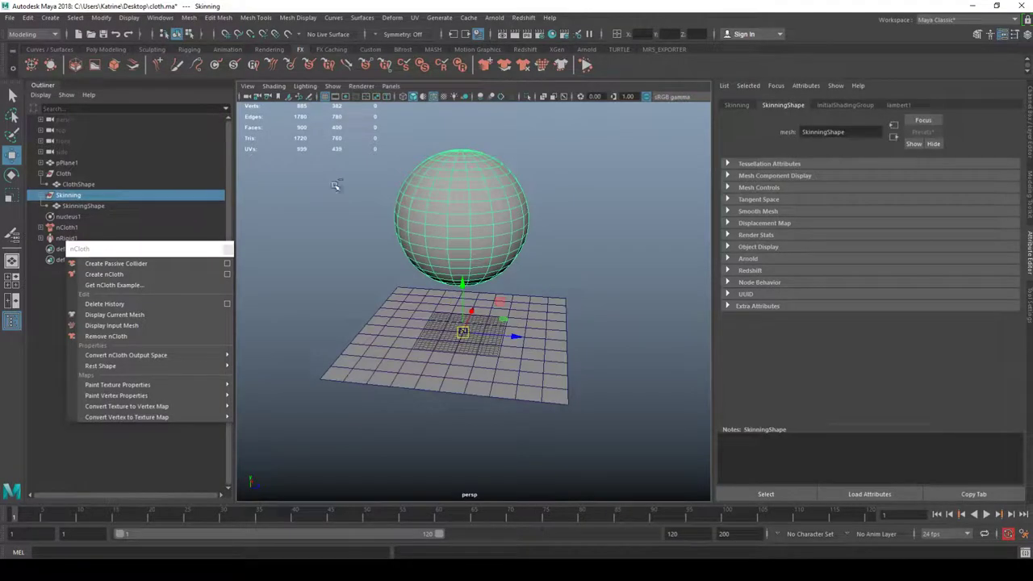
{"action": "key", "text": "ctrl+1"}
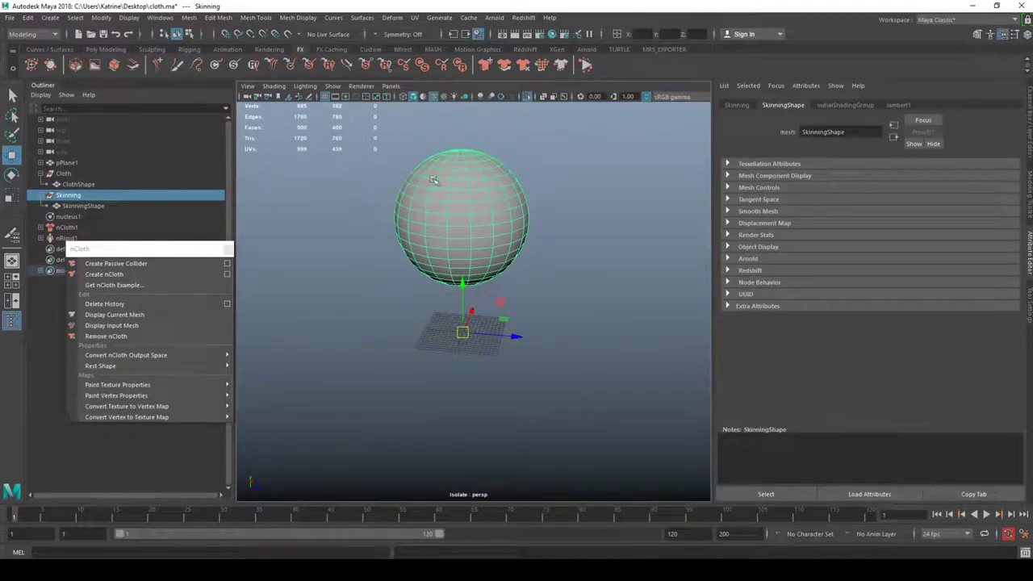
{"action": "left_click", "coordinate": [553, 164]}
{"action": "middle_click_drag", "start_coordinate": [527, 143], "coordinate": [521, 169], "text": "alt"}
{"action": "right_click_drag", "start_coordinate": [522, 169], "coordinate": [557, 218], "text": "alt"}
{"action": "middle_click_drag", "start_coordinate": [514, 170], "coordinate": [513, 239], "text": "alt"}
{"action": "right_click_drag", "start_coordinate": [514, 239], "coordinate": [582, 310], "text": "alt"}
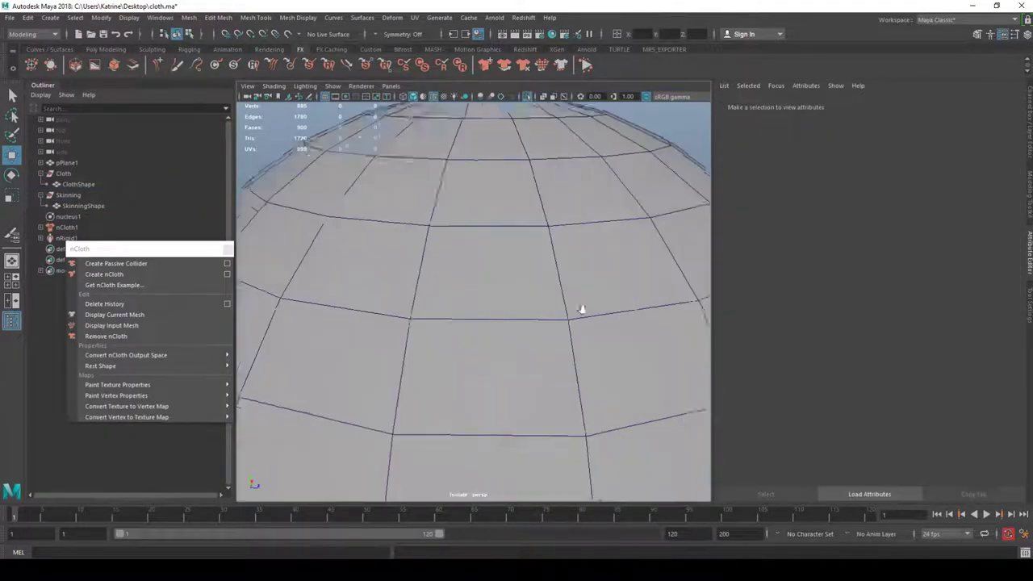
{"action": "left_click_drag", "start_coordinate": [510, 192], "coordinate": [523, 285], "text": "alt"}
{"action": "right_click_drag", "start_coordinate": [523, 286], "coordinate": [503, 254], "text": "alt"}
Select the Skinning sphere's upper pole vertex, grow the selection twice and clear it.
{"action": "left_click", "coordinate": [493, 312]}
{"action": "key", "text": "F9"}
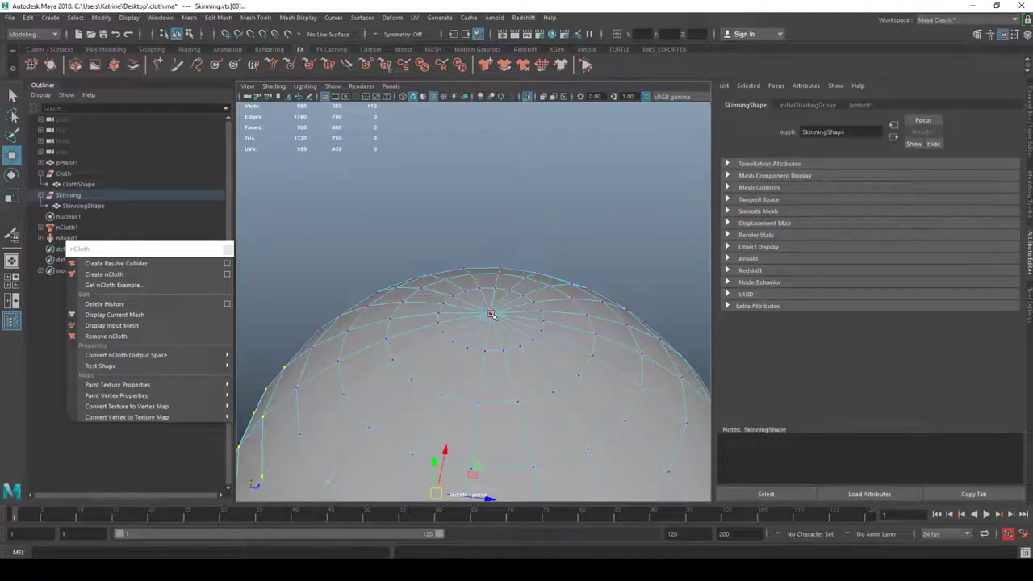
{"action": "left_click", "coordinate": [492, 313]}
{"action": "key", "text": "shift+period"}
{"action": "key", "text": "shift+period"}
{"action": "left_click", "coordinate": [643, 249]}
{"action": "right_click_drag", "start_coordinate": [646, 298], "coordinate": [360, 318], "text": "alt"}
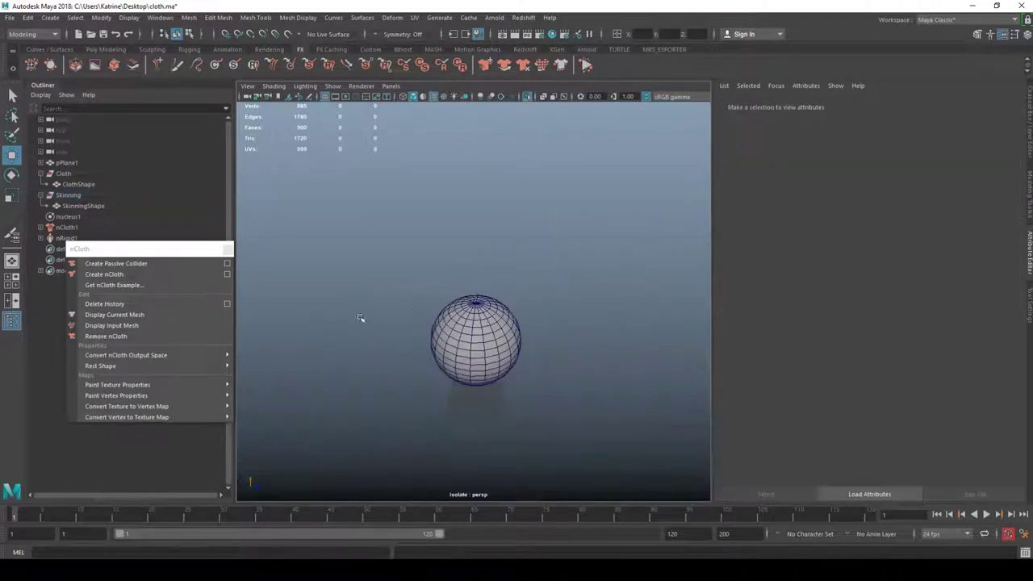
Create a single joint snapped to the vertex at the Skinning sphere's upper pole.
{"action": "left_click", "coordinate": [513, 332]}
{"action": "key", "text": "space"}
{"action": "left_click", "coordinate": [507, 317]}
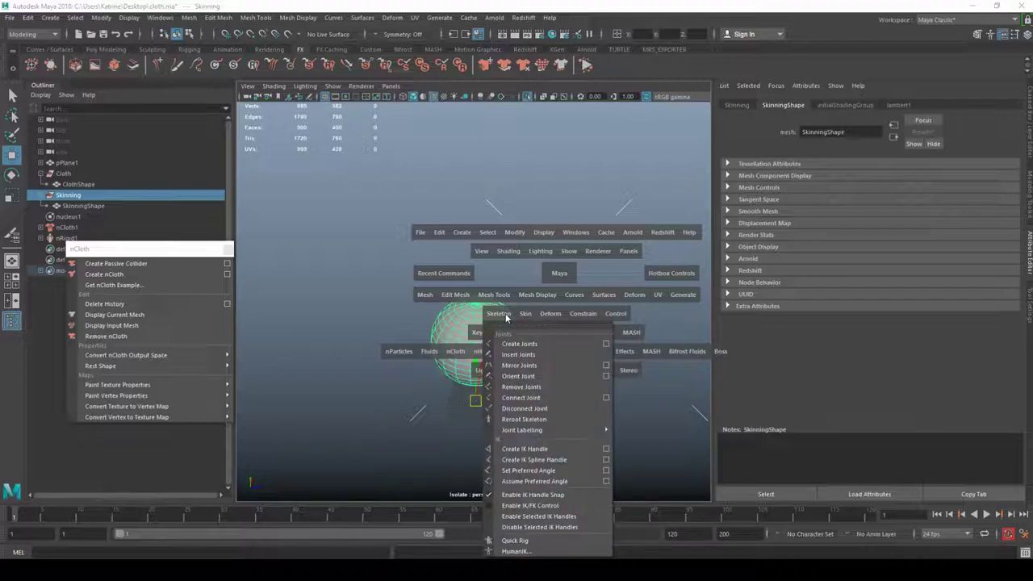
{"action": "left_click", "coordinate": [523, 344]}
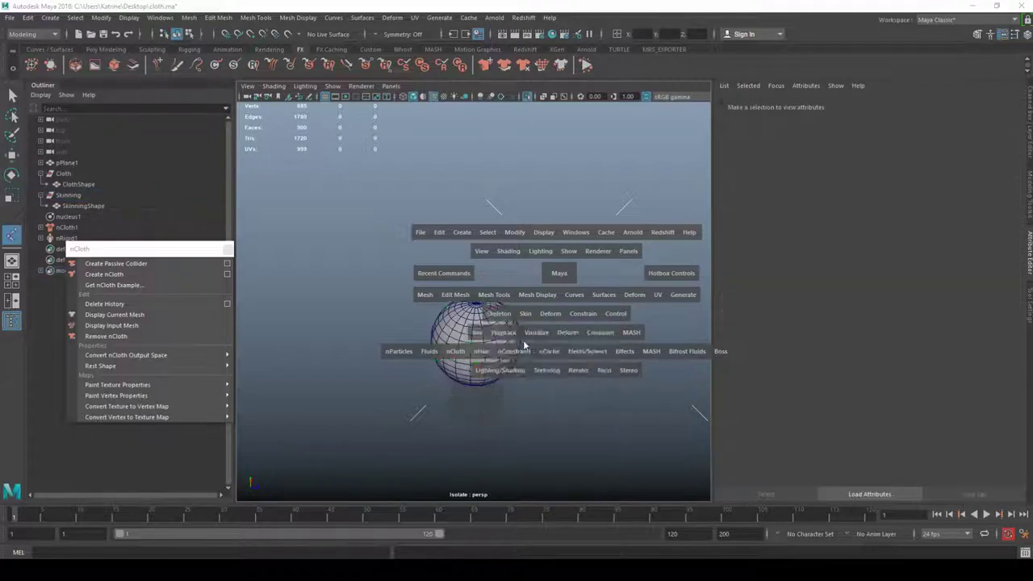
{"action": "right_click_drag", "start_coordinate": [502, 311], "coordinate": [745, 356], "text": "alt"}
{"action": "key", "text": "v"}
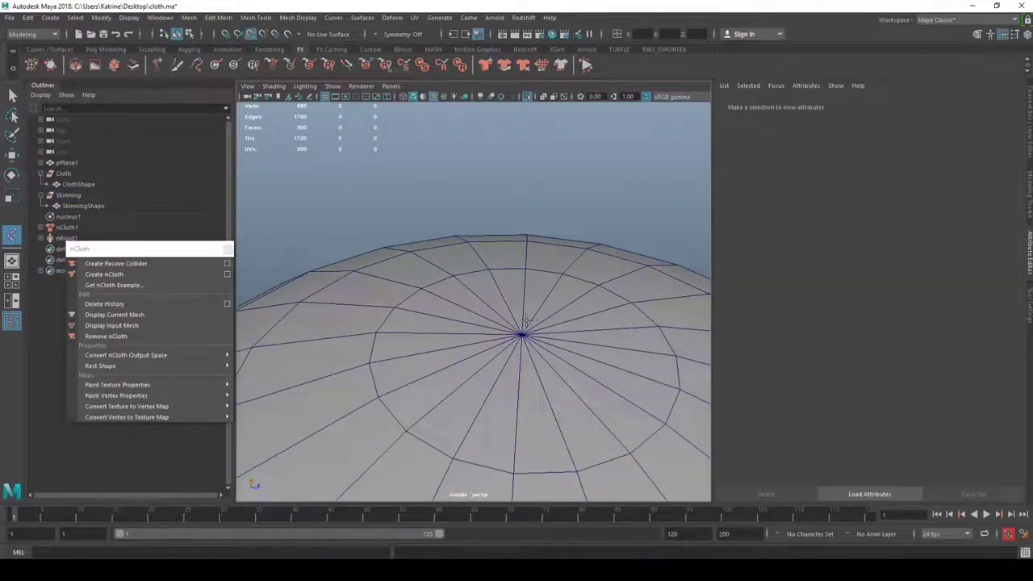
{"action": "left_click", "coordinate": [523, 333]}
{"action": "right_click_drag", "start_coordinate": [561, 329], "coordinate": [484, 308], "text": "alt"}
{"action": "key", "text": "w"}
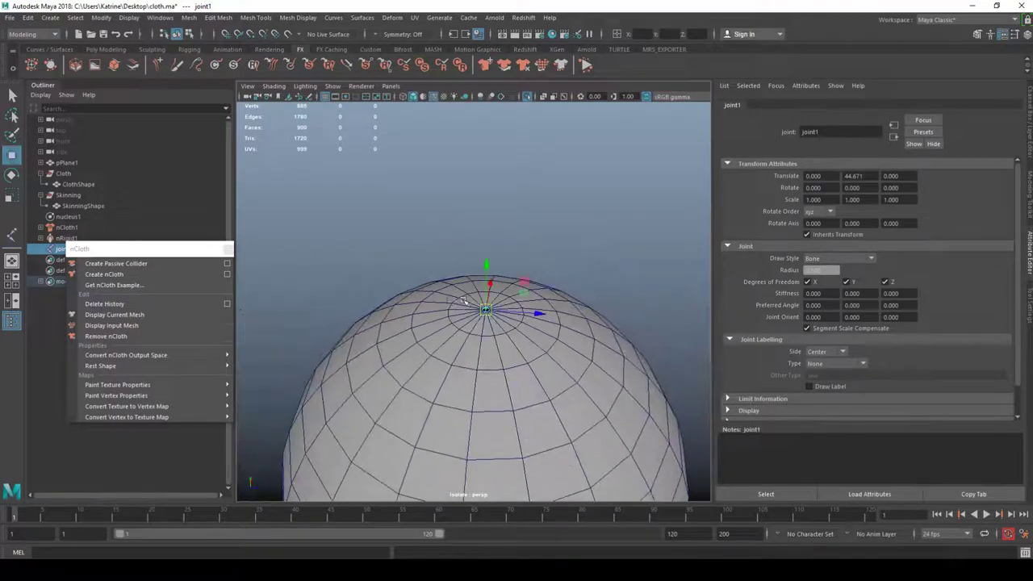
Enlarge the new joint's Radius to 14.2 and clear the selection.
{"action": "key", "text": "ctrl+a"}
{"action": "left_click", "coordinate": [968, 204]}
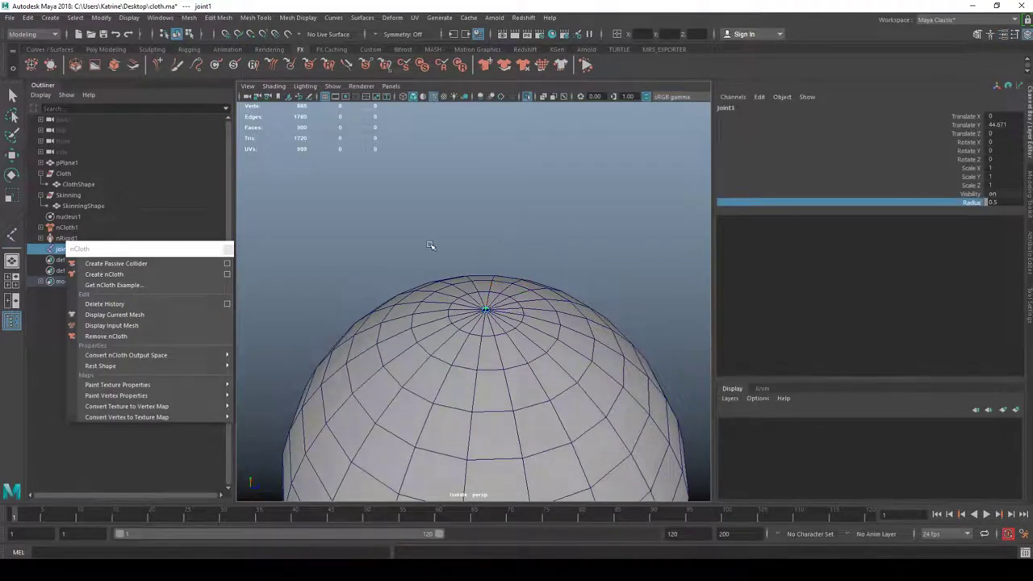
{"action": "middle_click_drag", "start_coordinate": [482, 248], "coordinate": [506, 261]}
{"action": "left_click", "coordinate": [582, 208]}
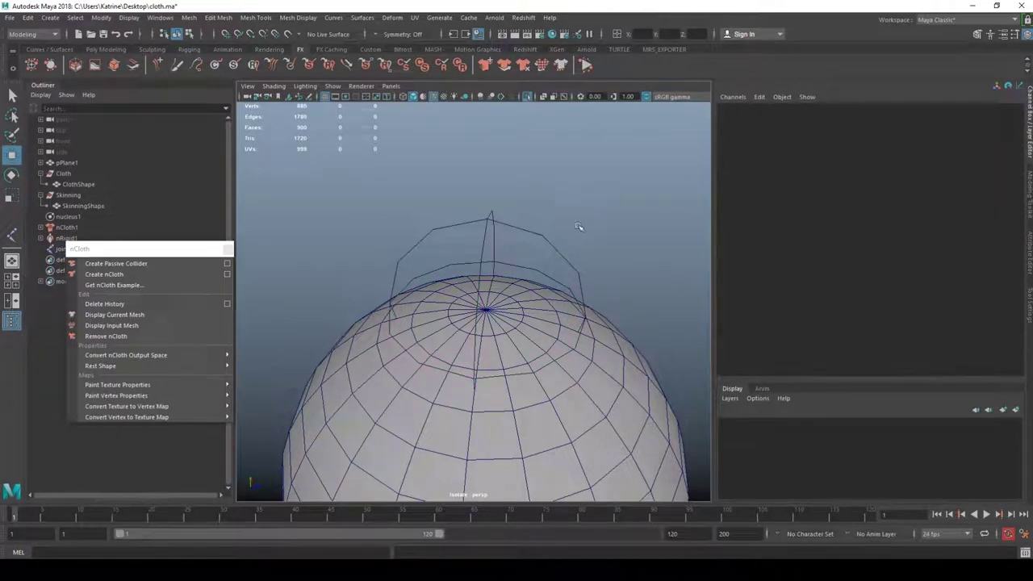
Select the joint on the sphere and reposition the floating nCloth window beneath the Outliner's node entries.
{"action": "right_click_drag", "start_coordinate": [579, 226], "coordinate": [457, 254], "text": "alt"}
{"action": "left_click_drag", "start_coordinate": [457, 254], "coordinate": [457, 234], "text": "alt"}
{"action": "right_click_drag", "start_coordinate": [457, 234], "coordinate": [504, 246], "text": "alt"}
{"action": "left_click", "coordinate": [508, 230]}
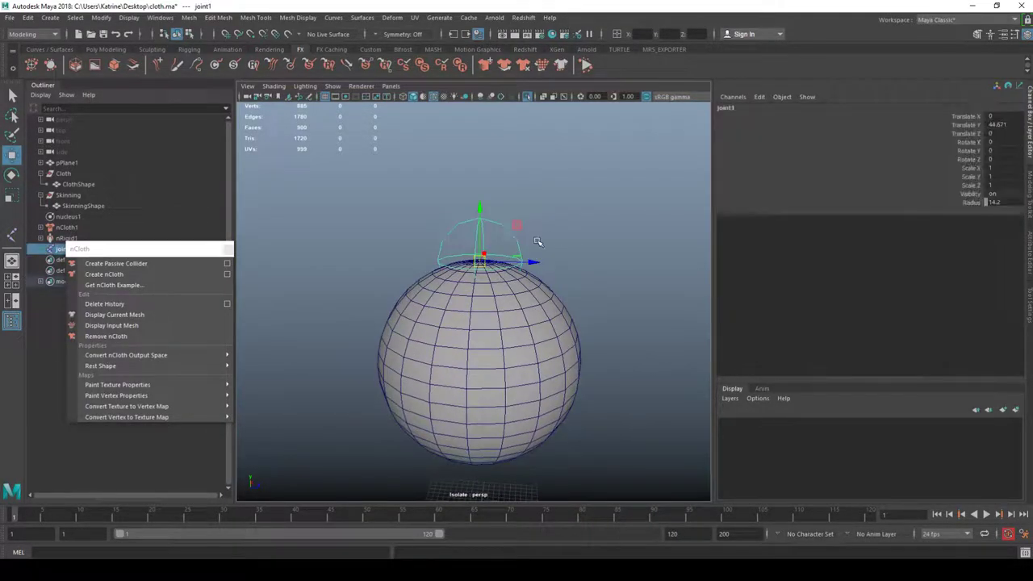
{"action": "left_click_drag", "start_coordinate": [147, 252], "coordinate": [139, 309]}
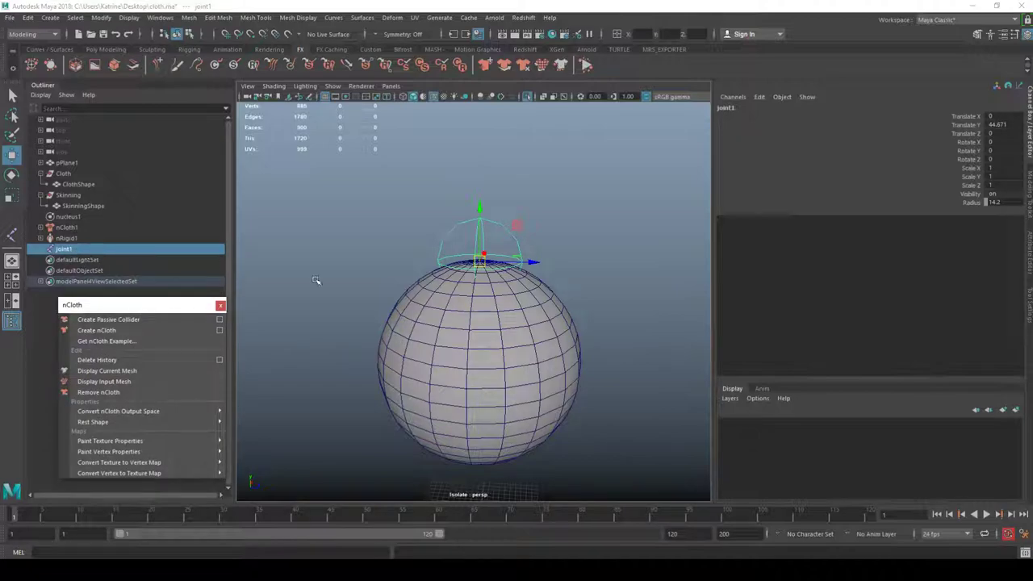
Bind the Skinning sphere to joint1 with Bind Skin, using Selected joints, and close the options.
{"action": "left_click", "coordinate": [76, 200], "text": "ctrl"}
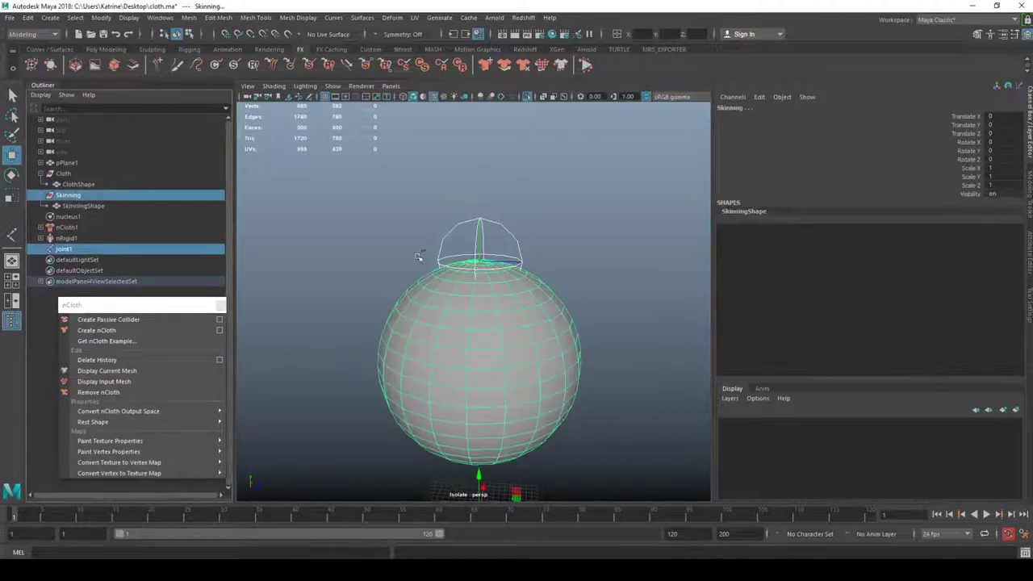
{"action": "key", "text": "space"}
{"action": "left_click", "coordinate": [428, 327]}
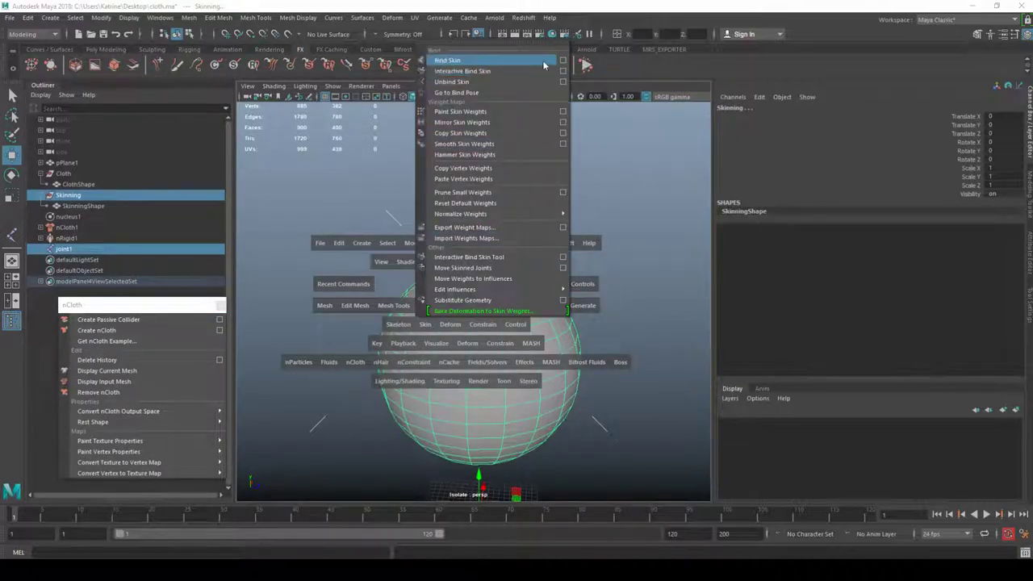
{"action": "left_click", "coordinate": [563, 60]}
{"action": "left_click", "coordinate": [783, 236]}
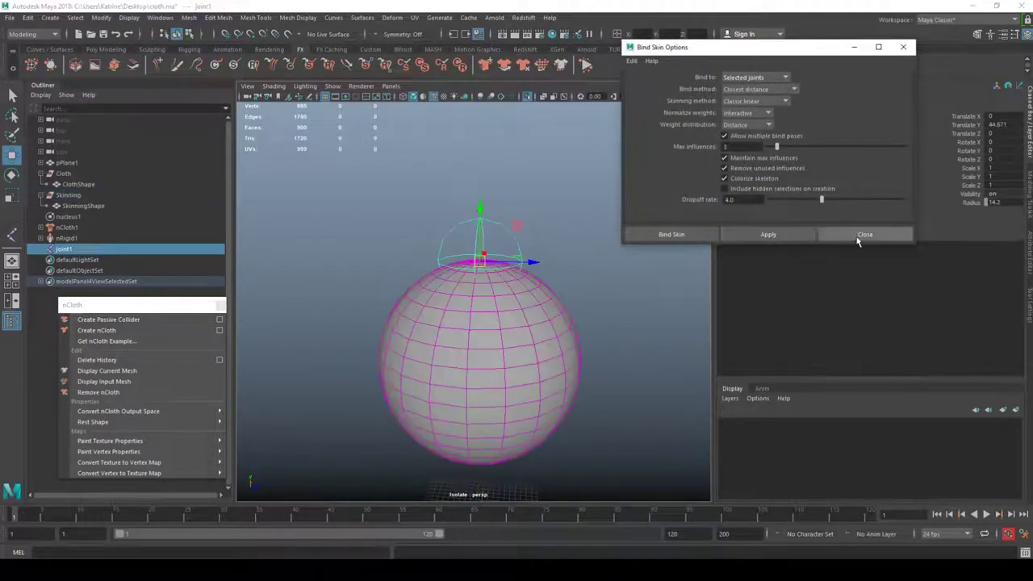
{"action": "left_click", "coordinate": [861, 235]}
Test the skin binding by moving joint1 up and to the side, and undo the move.
{"action": "left_click_drag", "start_coordinate": [471, 256], "coordinate": [455, 230]}
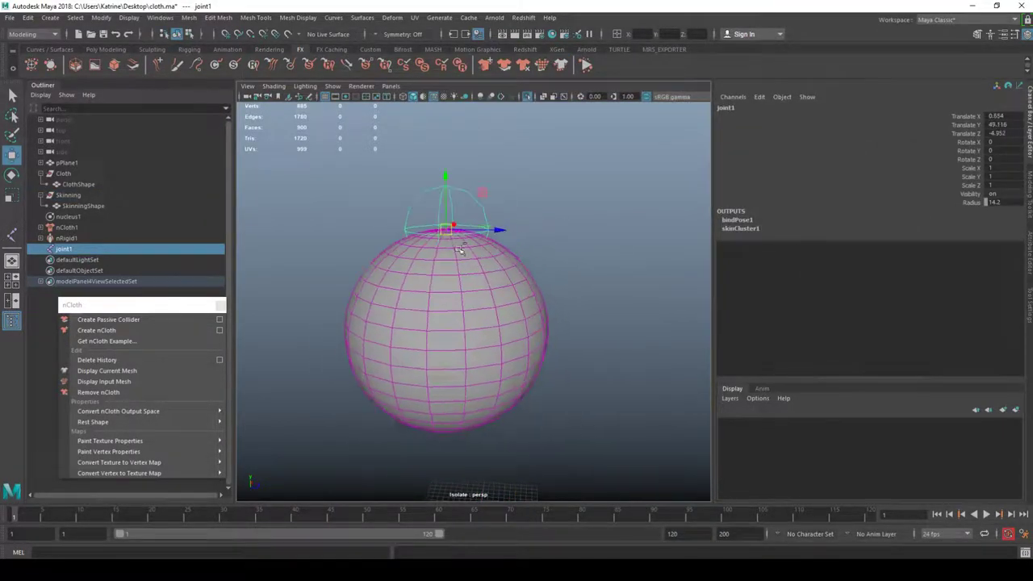
{"action": "key", "text": "ctrl+z"}
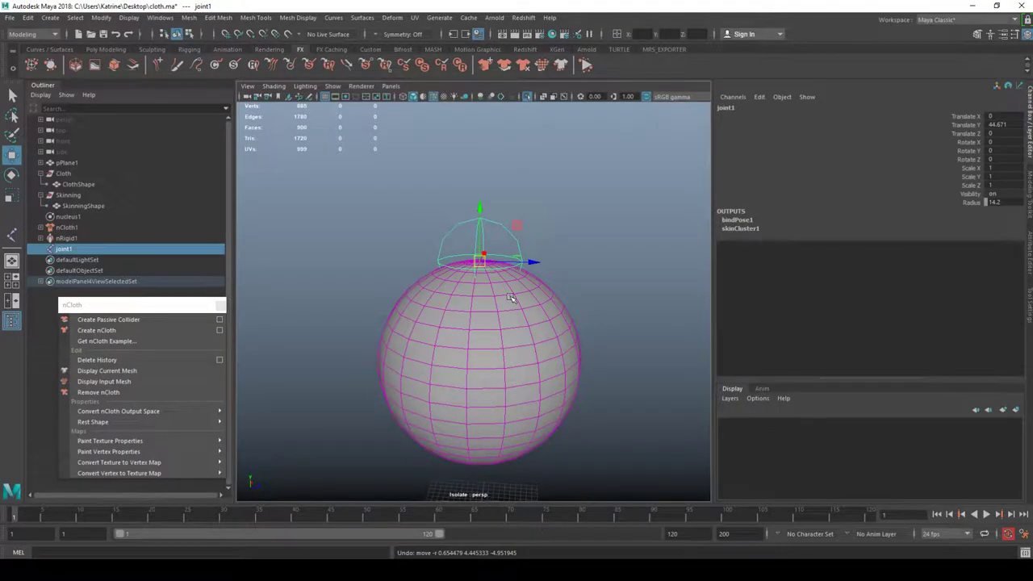
Examine the bound Skinning mesh's transform channels and its vertices, and return to object selection.
{"action": "left_click", "coordinate": [73, 196]}
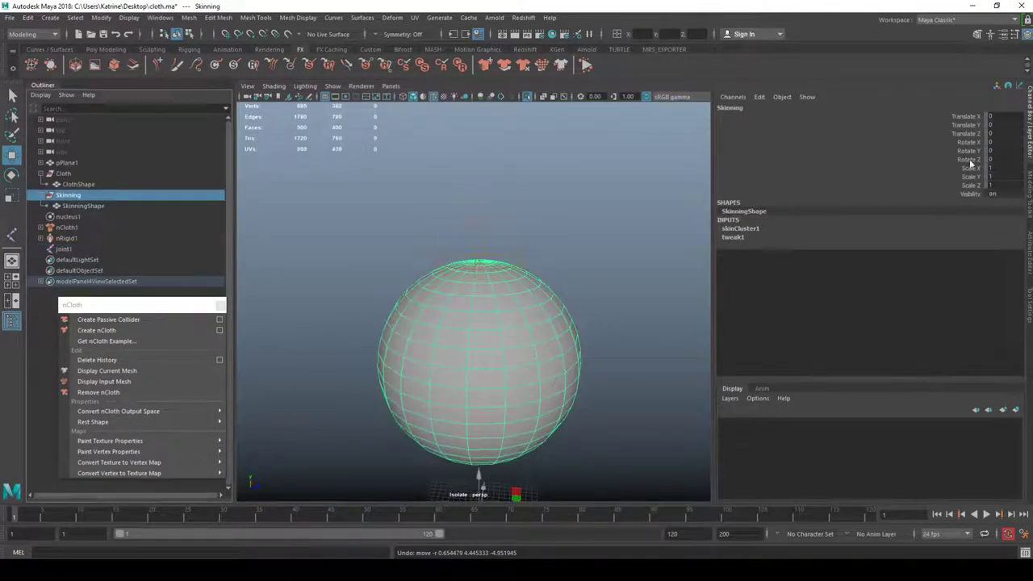
{"action": "left_click_drag", "start_coordinate": [966, 124], "coordinate": [968, 177]}
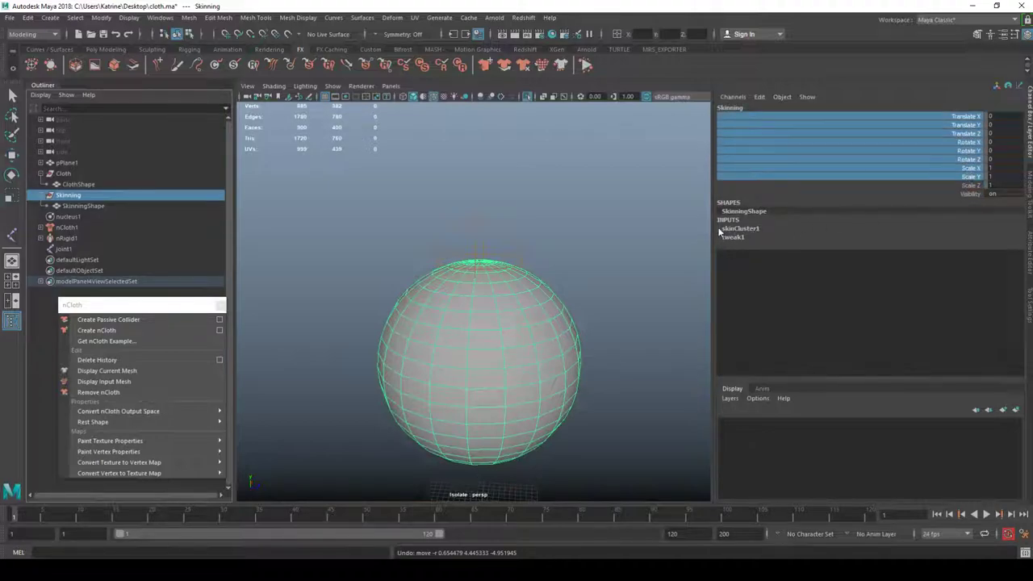
{"action": "key", "text": "F9"}
{"action": "key", "text": "w"}
{"action": "left_click", "coordinate": [612, 281]}
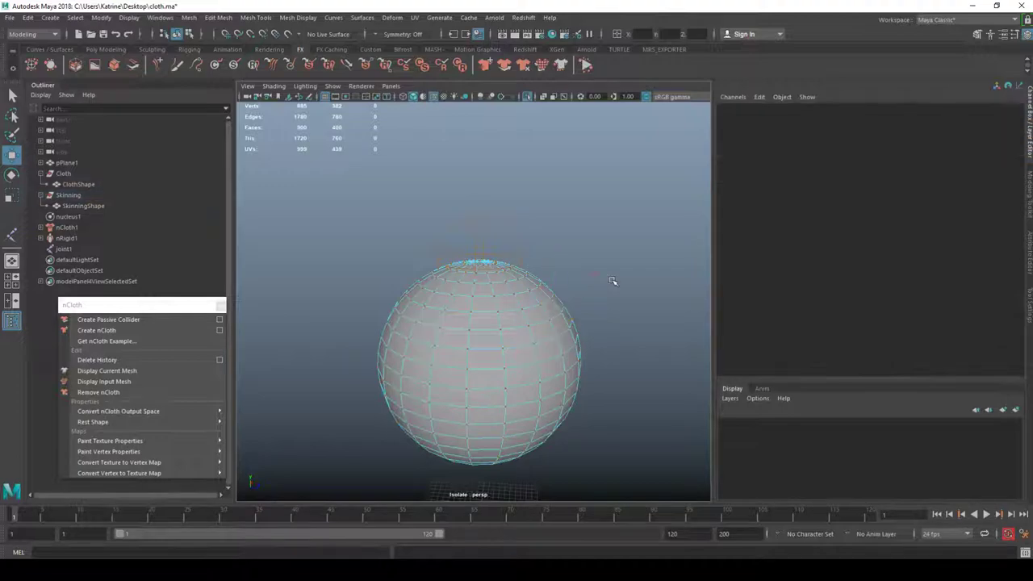
{"action": "key", "text": "F8"}
{"action": "left_click", "coordinate": [521, 305]}
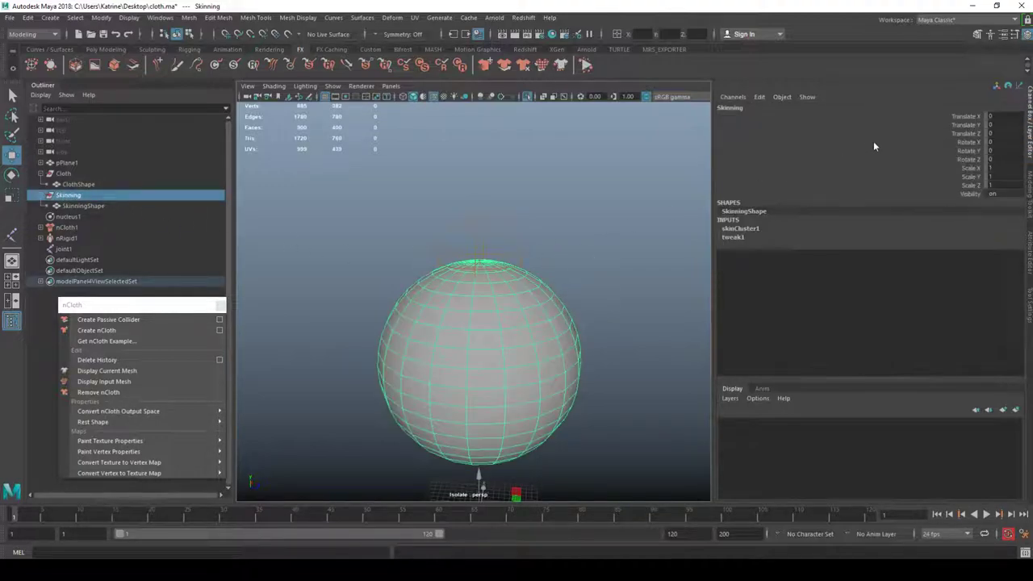
Examine the Skinning sphere's translate, rotate and scale channels and its SkinningShape node.
{"action": "left_click_drag", "start_coordinate": [880, 117], "coordinate": [894, 192]}
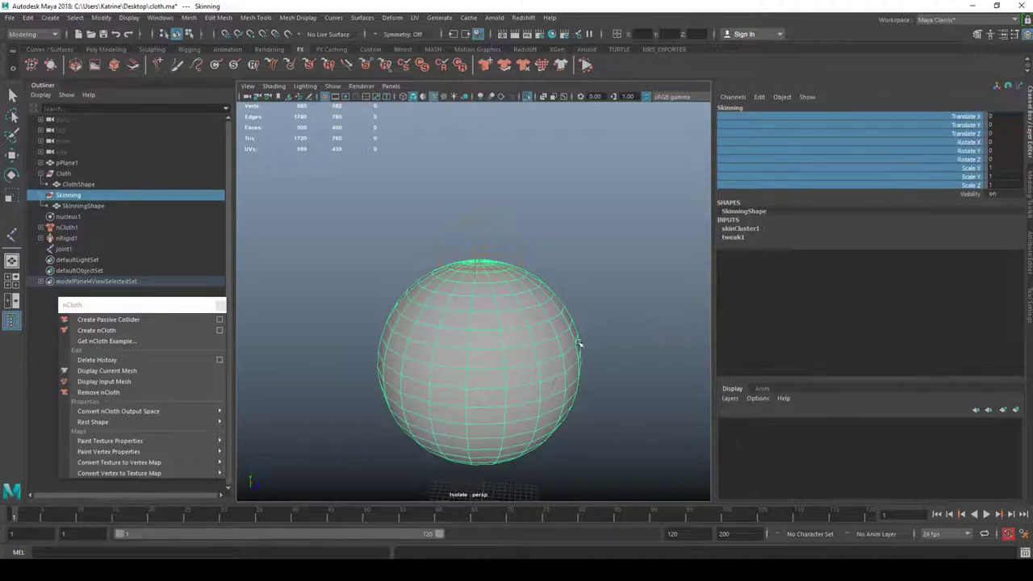
{"action": "left_click", "coordinate": [540, 201]}
{"action": "left_click", "coordinate": [121, 206]}
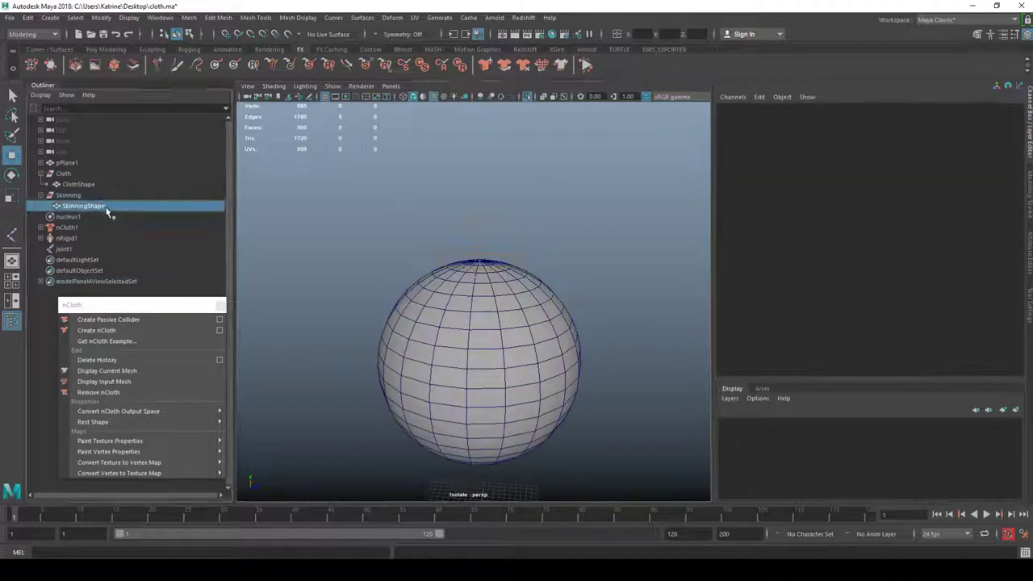
Test joint1's influence on the sphere by moving the joint slightly, and undo the move.
{"action": "left_click_drag", "start_coordinate": [394, 209], "coordinate": [579, 226]}
{"action": "left_click_drag", "start_coordinate": [484, 267], "coordinate": [459, 256]}
{"action": "key", "text": "ctrl+z"}
{"action": "left_click_drag", "start_coordinate": [367, 214], "coordinate": [378, 213], "text": "alt"}
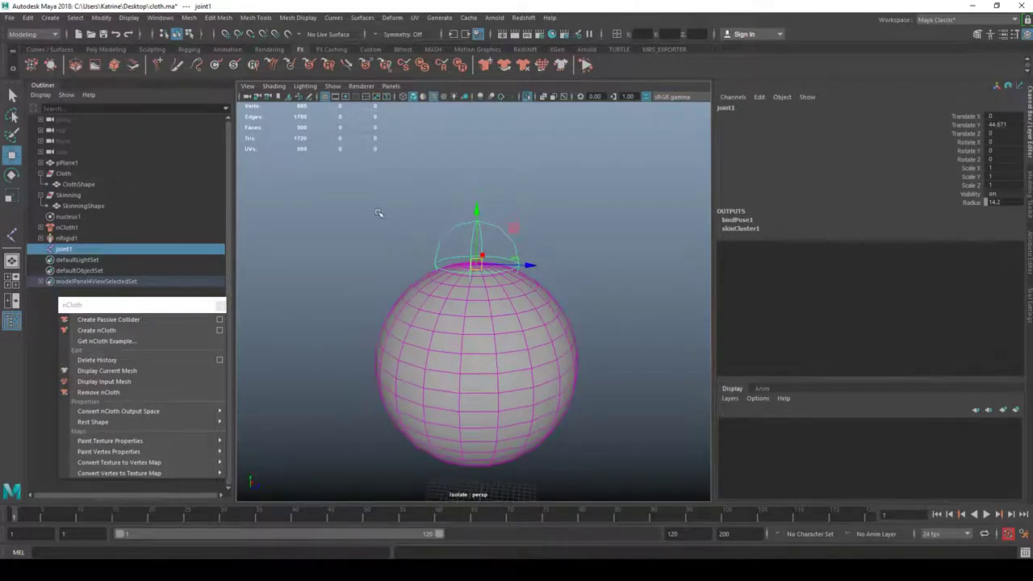
Try parenting an empty group under joint1, undo the parenting and delete the group.
{"action": "left_click", "coordinate": [358, 213]}
{"action": "key", "text": "ctrl+g"}
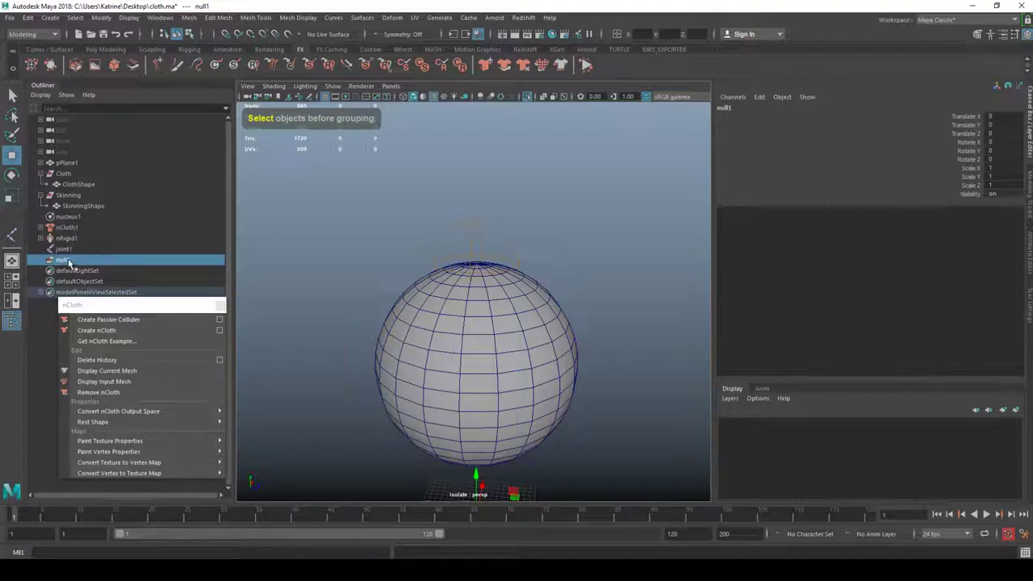
{"action": "middle_click_drag", "start_coordinate": [69, 260], "coordinate": [72, 251]}
{"action": "key", "text": "ctrl+z"}
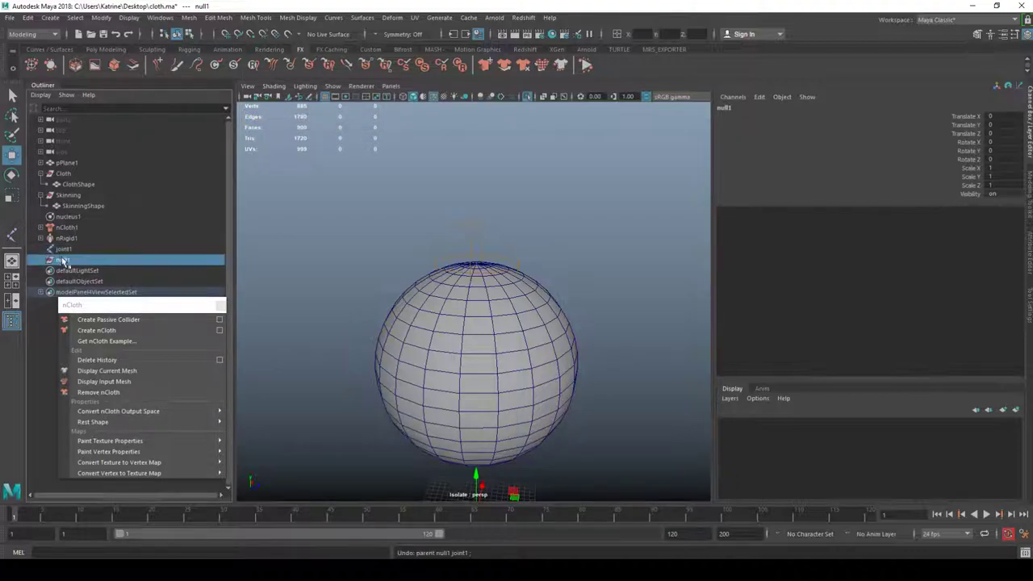
{"action": "key", "text": "Delete"}
{"action": "left_click", "coordinate": [67, 251]}
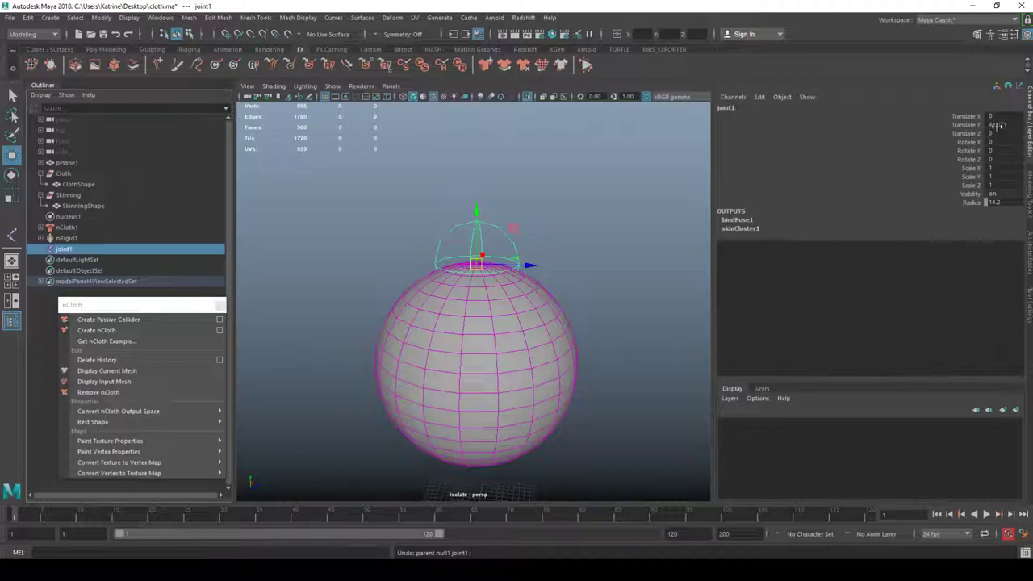
Create a NURBS circle as the control curve and rename it CTRL.
{"action": "left_click", "coordinate": [365, 191]}
{"action": "key", "text": "space"}
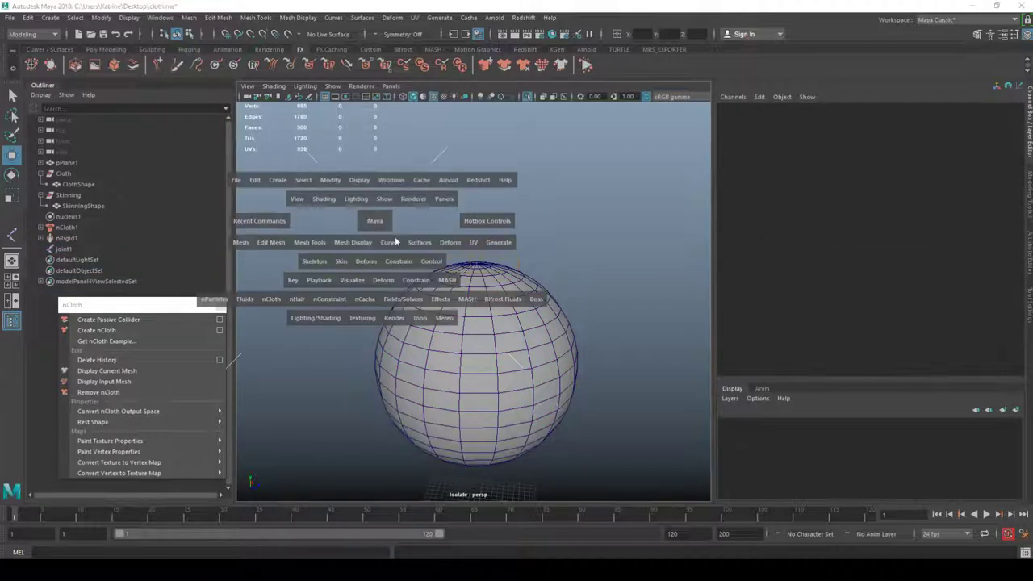
{"action": "left_click", "coordinate": [281, 182]}
{"action": "mouse_move", "coordinate": [296, 212]}
{"action": "left_click", "coordinate": [444, 283]}
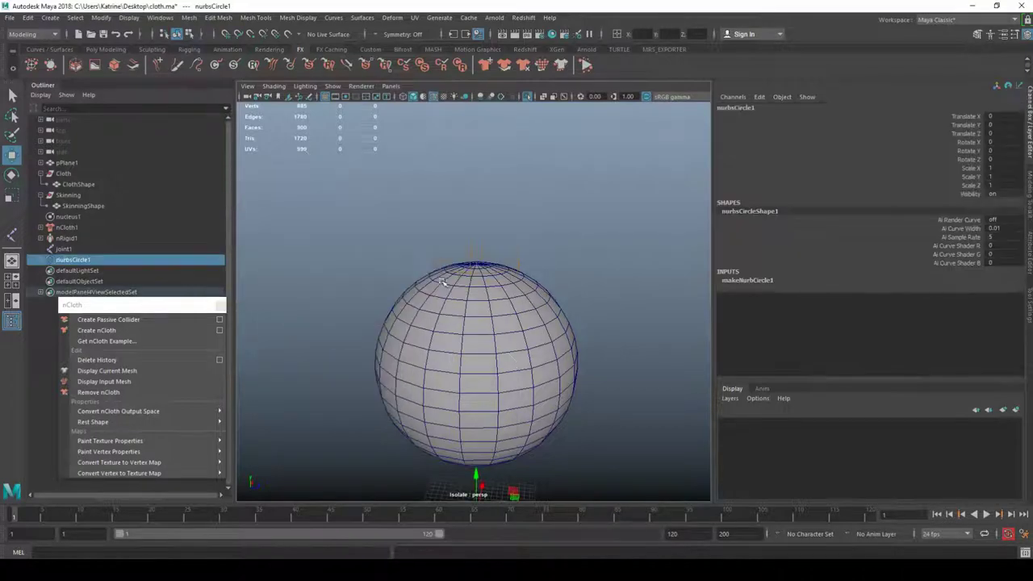
{"action": "right_click_drag", "start_coordinate": [374, 209], "coordinate": [218, 240], "text": "alt"}
{"action": "double_click", "coordinate": [103, 261]}
{"action": "type", "text": "CT"}
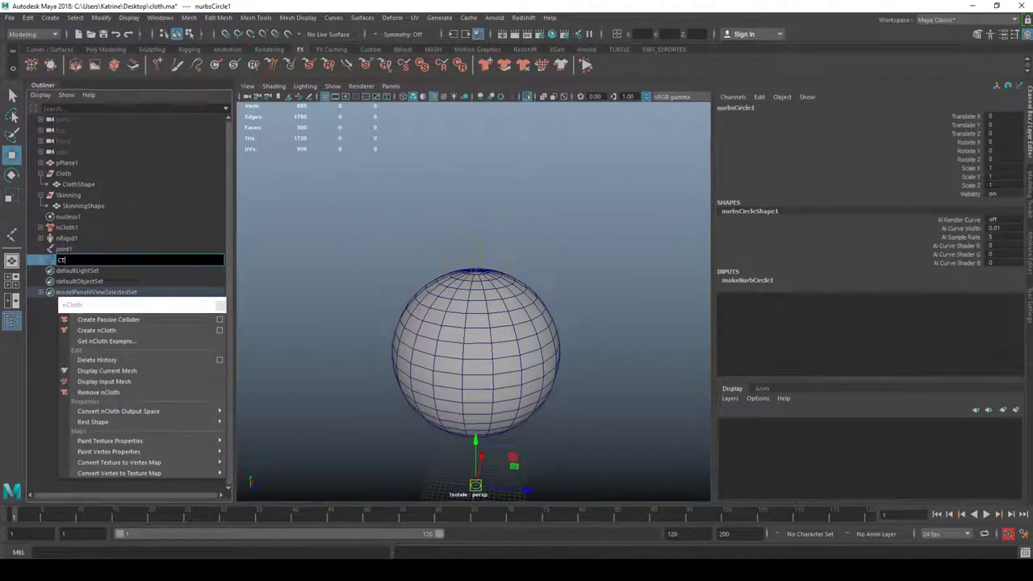
{"action": "type", "text": "RL"}
{"action": "key", "text": "Return"}
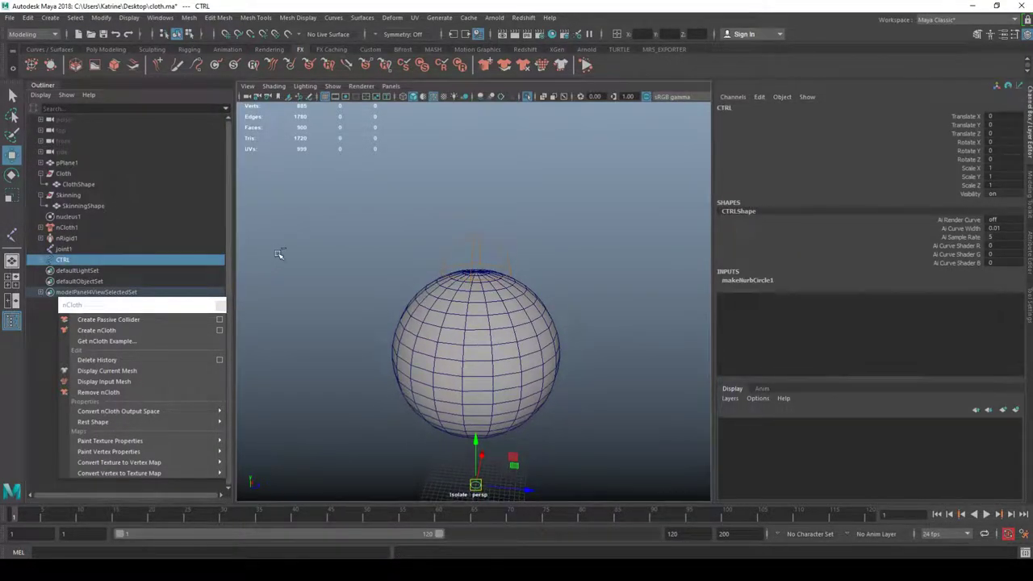
Group the CTRL curve and snap the group onto the joint at the sphere's upper pole.
{"action": "key", "text": "ctrl+g"}
{"action": "key", "text": "v"}
{"action": "middle_click_drag", "start_coordinate": [486, 267], "coordinate": [477, 272]}
{"action": "left_click_drag", "start_coordinate": [516, 223], "coordinate": [490, 258], "text": "alt"}
{"action": "scroll", "coordinate": [490, 258], "scroll_direction": "up", "scroll_amount": 6}
{"action": "scroll", "coordinate": [512, 306], "scroll_direction": "down", "scroll_amount": 1}
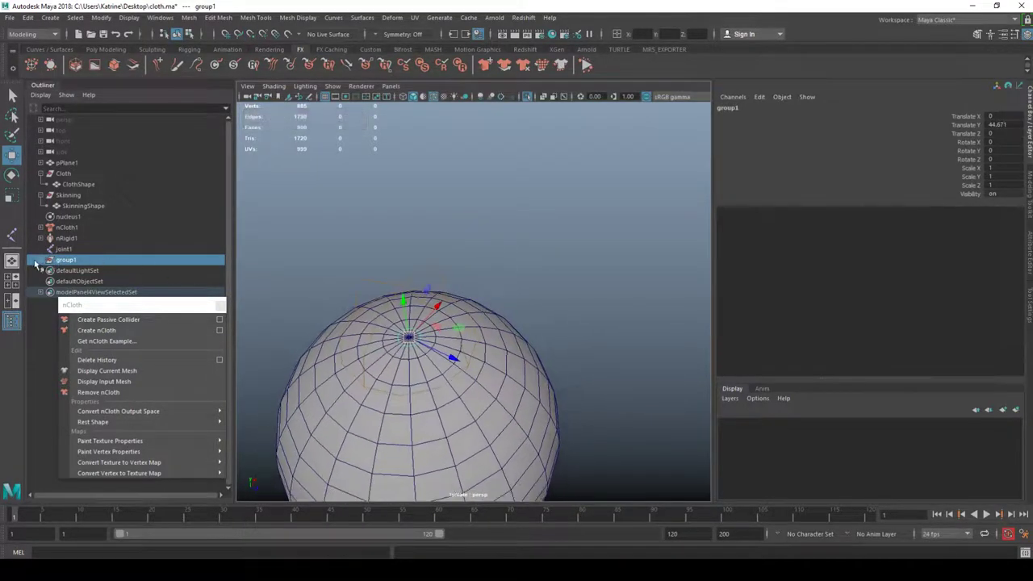
Expand group1 and isolate its CTRL curve in the viewport.
{"action": "left_click", "coordinate": [40, 260]}
{"action": "left_click", "coordinate": [71, 272]}
{"action": "key", "text": "ctrl+1"}
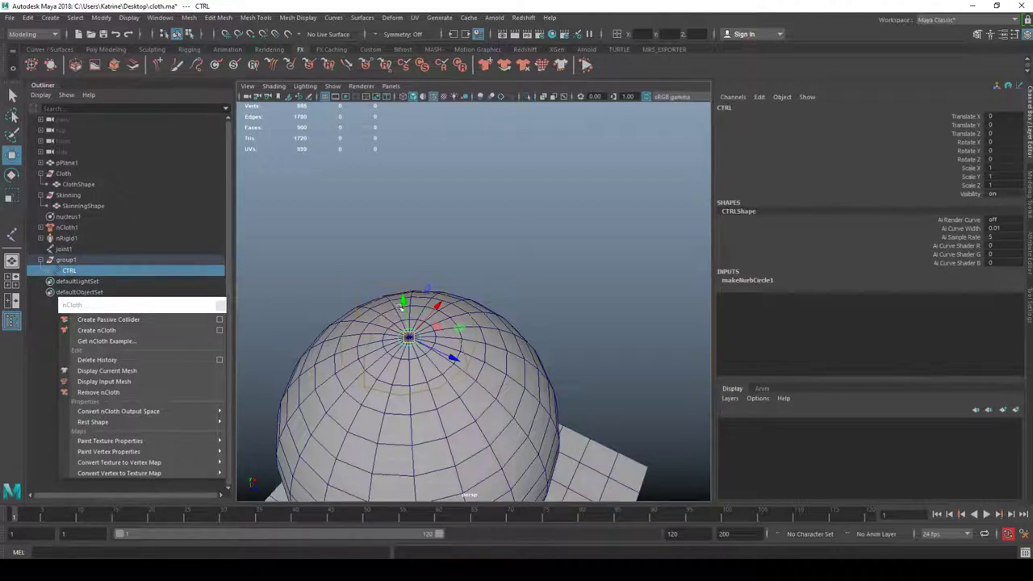
{"action": "key", "text": "ctrl+1"}
{"action": "middle_click_drag", "start_coordinate": [453, 339], "coordinate": [495, 300], "text": "alt"}
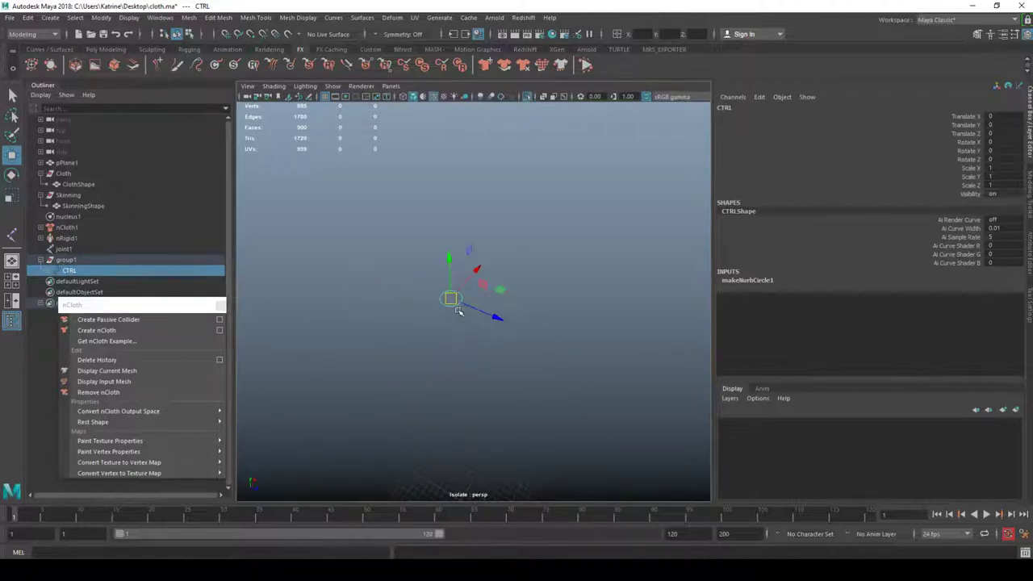
Scale up all of CTRL's control vertices until the circle is wider than the sphere, and end isolation and vertex editing.
{"action": "left_click", "coordinate": [458, 311]}
{"action": "left_click", "coordinate": [457, 305]}
{"action": "right_click_drag", "start_coordinate": [456, 305], "coordinate": [409, 314]}
{"action": "left_click_drag", "start_coordinate": [407, 324], "coordinate": [536, 257]}
{"action": "key", "text": "e"}
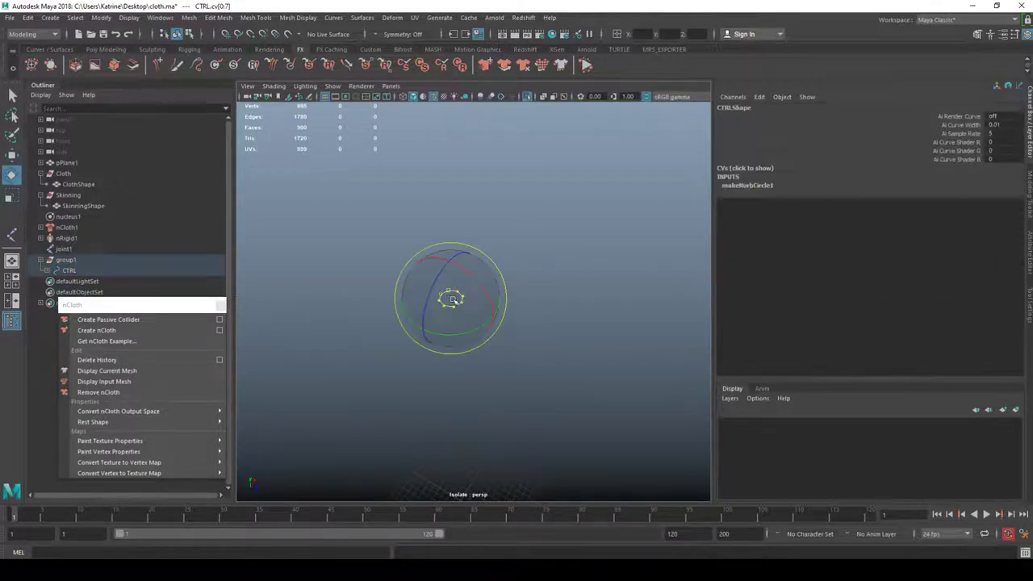
{"action": "key", "text": "r"}
{"action": "left_click_drag", "start_coordinate": [451, 298], "coordinate": [745, 278]}
{"action": "key", "text": "ctrl+1"}
{"action": "right_click_drag", "start_coordinate": [592, 235], "coordinate": [624, 211]}
{"action": "left_click", "coordinate": [639, 197]}
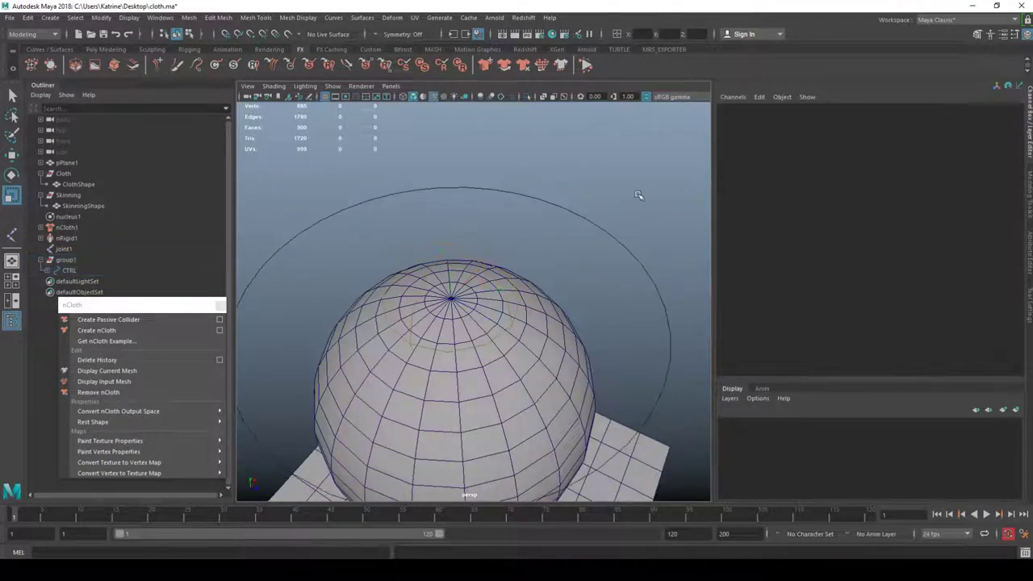
Test the enlarged CTRL circle by moving it slightly, and undo the move.
{"action": "right_click_drag", "start_coordinate": [646, 249], "coordinate": [496, 254], "text": "alt"}
{"action": "left_click_drag", "start_coordinate": [495, 253], "coordinate": [553, 246], "text": "alt"}
{"action": "key", "text": "w"}
{"action": "left_click", "coordinate": [555, 245]}
{"action": "left_click_drag", "start_coordinate": [490, 254], "coordinate": [499, 253]}
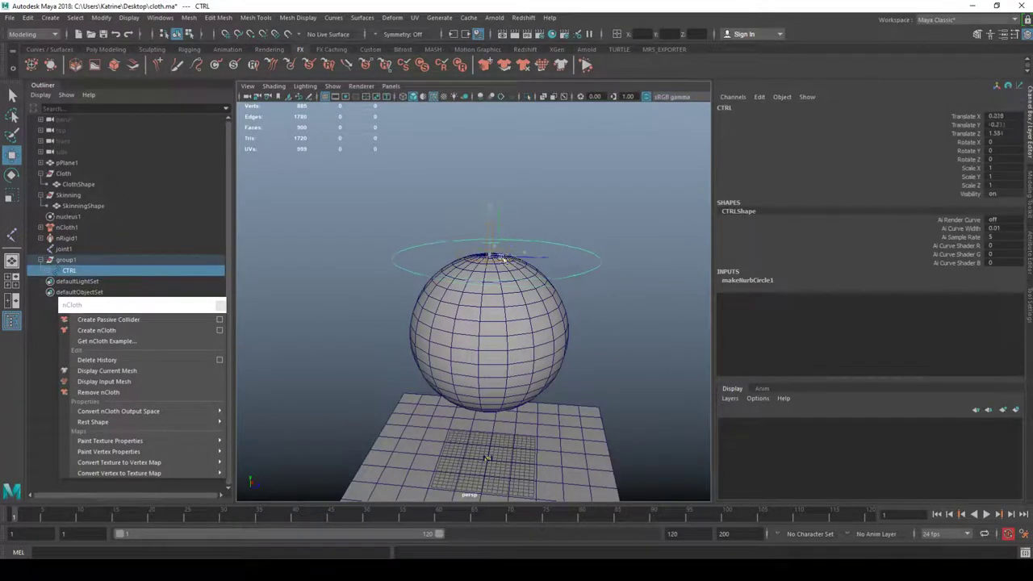
{"action": "key", "text": "ctrl+z"}
Constrain joint1 to the CTRL curve with a Parent constraint.
{"action": "left_click", "coordinate": [72, 260]}
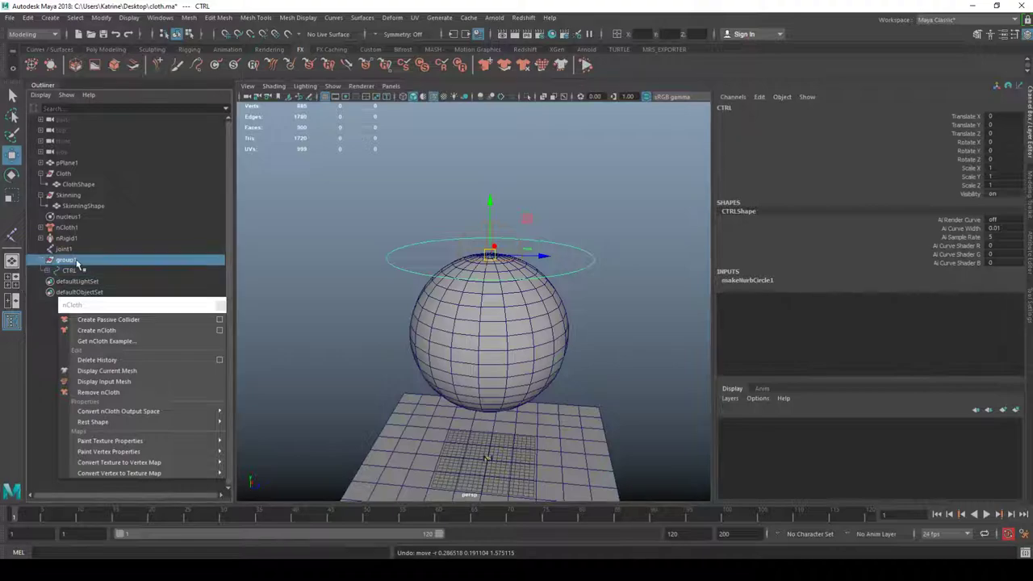
{"action": "left_click", "coordinate": [69, 271]}
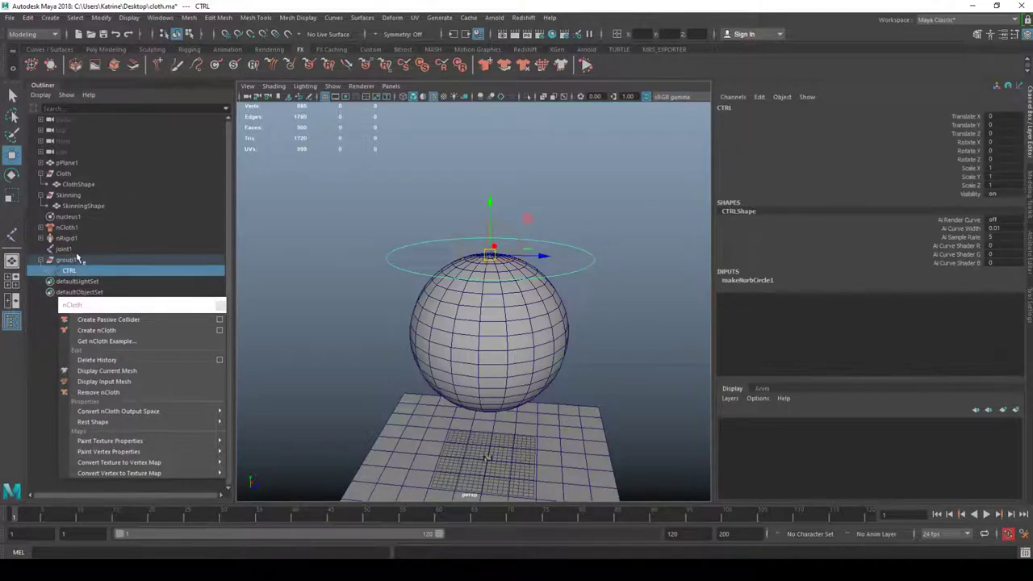
{"action": "left_click", "coordinate": [71, 249], "text": "ctrl"}
{"action": "key", "text": "space"}
{"action": "left_click", "coordinate": [429, 307]}
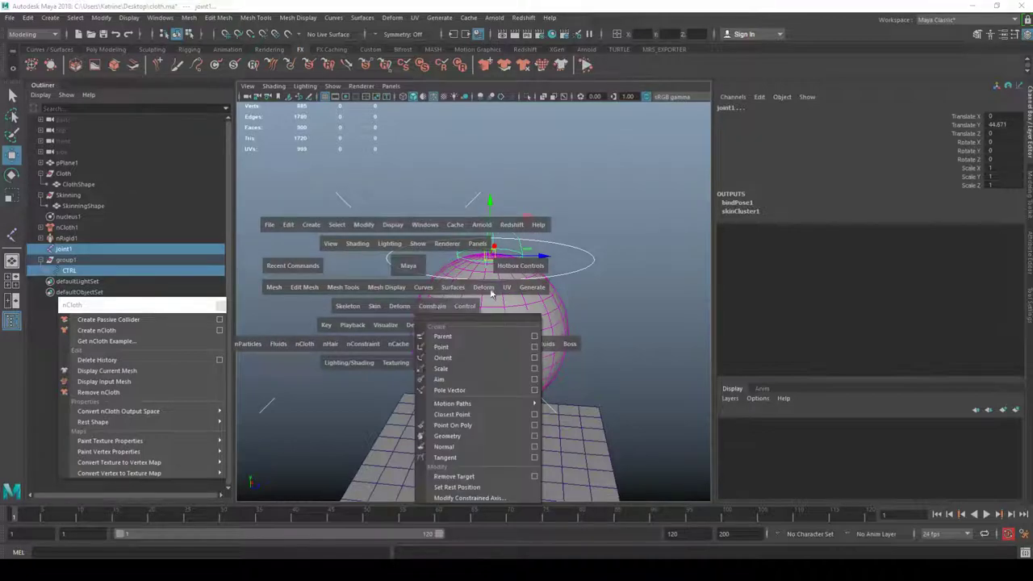
{"action": "left_click", "coordinate": [493, 337]}
Test the constraint by moving CTRL upward with the sphere, and undo the move.
{"action": "left_click", "coordinate": [652, 144]}
{"action": "left_click", "coordinate": [595, 252]}
{"action": "left_click_drag", "start_coordinate": [491, 256], "coordinate": [488, 228]}
{"action": "key", "text": "ctrl+z"}
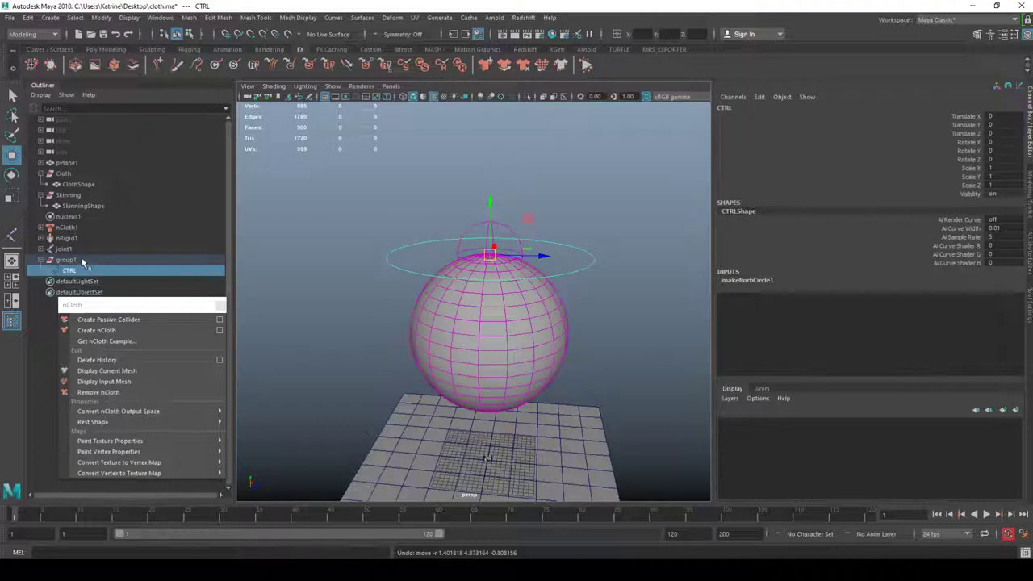
Hide joint1, and test the sphere's response by moving CTRL up and sideways before undoing the move.
{"action": "left_click", "coordinate": [69, 250]}
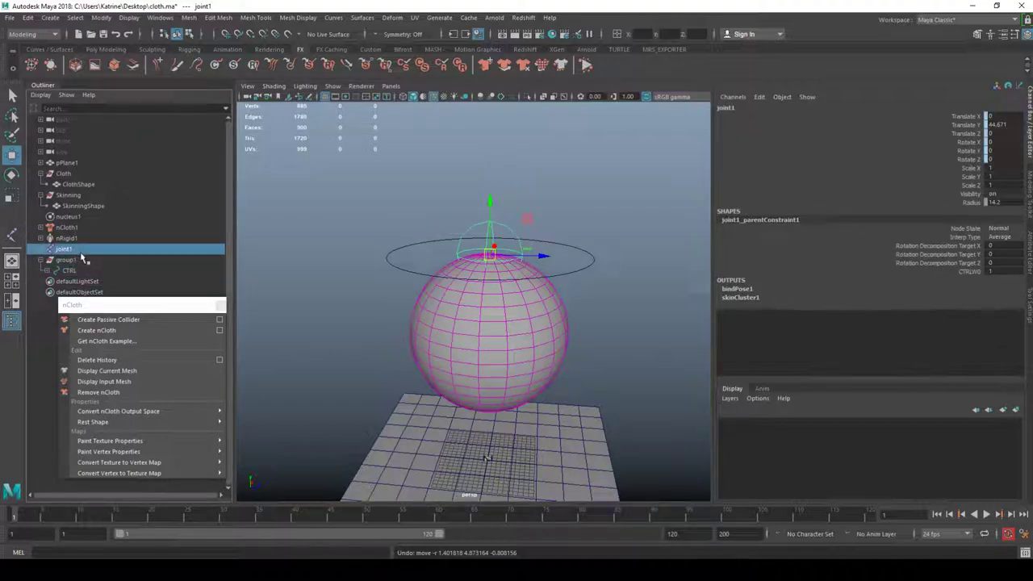
{"action": "key", "text": "ctrl+h"}
{"action": "left_click_drag", "start_coordinate": [556, 271], "coordinate": [587, 229]}
{"action": "left_click_drag", "start_coordinate": [490, 255], "coordinate": [460, 177]}
{"action": "key", "text": "ctrl+z"}
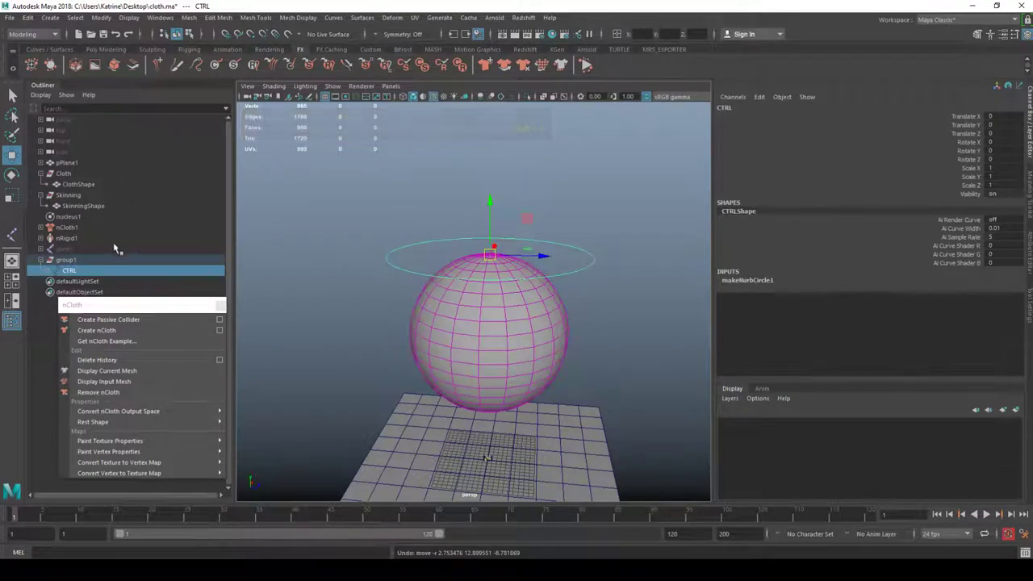
Select SkinningShape followed by ClothShape, and reposition the floating nCloth window below these nodes.
{"action": "mouse_move", "coordinate": [194, 307]}
{"action": "left_mouse_down"}
{"action": "mouse_move", "coordinate": [165, 327]}
{"action": "mouse_move", "coordinate": [184, 317]}
{"action": "left_mouse_up"}
{"action": "left_click", "coordinate": [333, 203]}
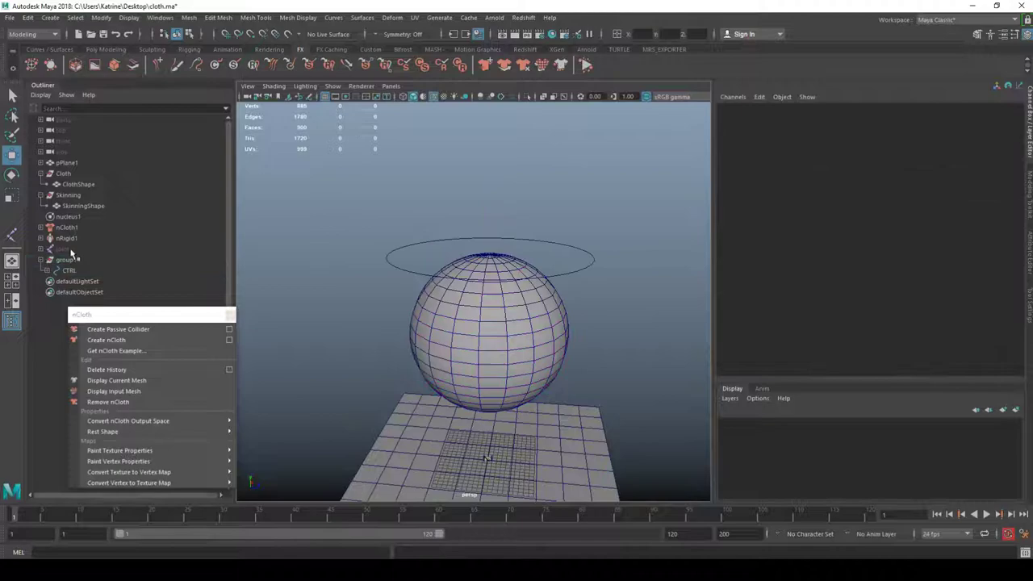
{"action": "left_click", "coordinate": [85, 206]}
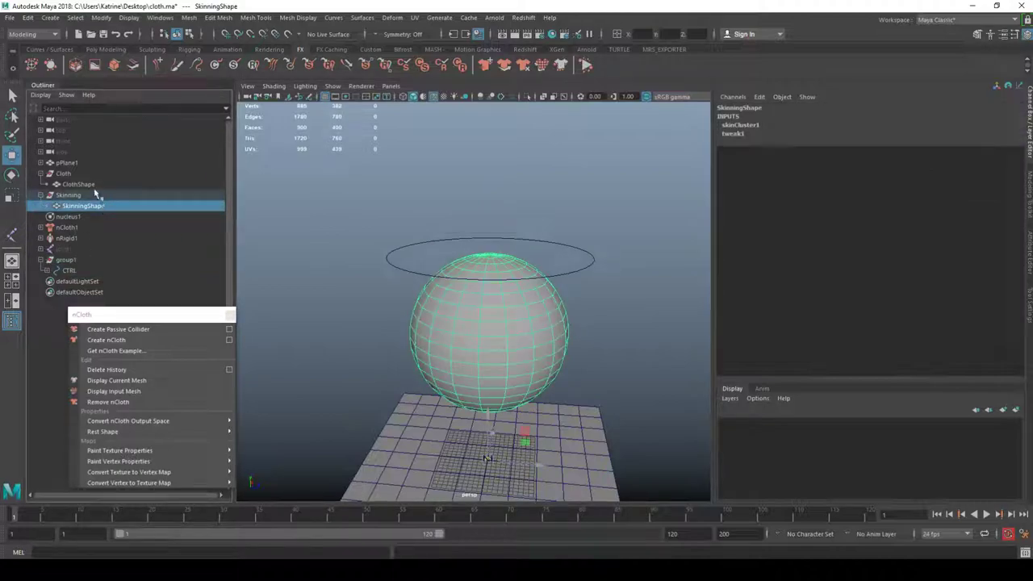
{"action": "left_click", "coordinate": [80, 184], "text": "ctrl"}
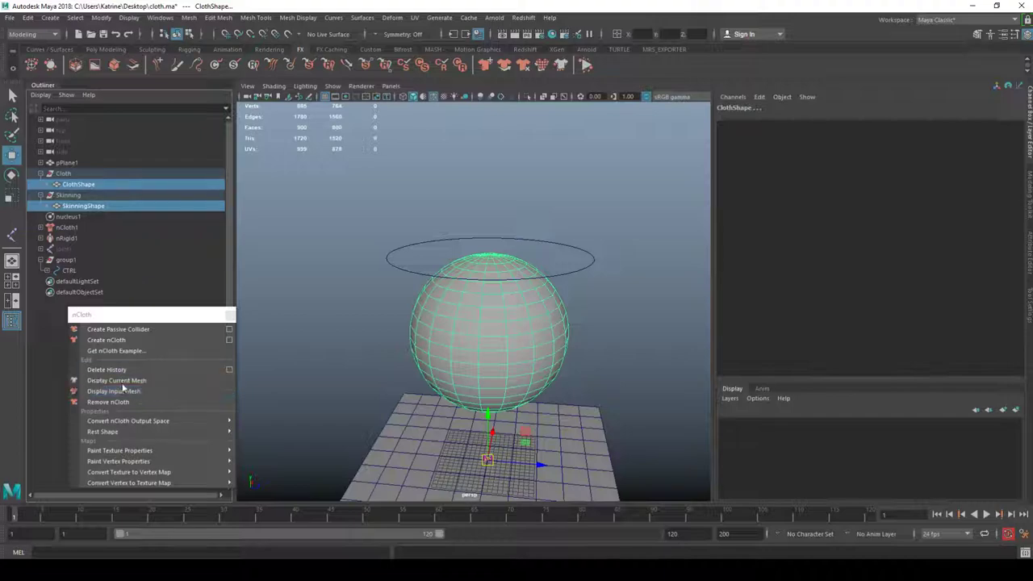
{"action": "left_click", "coordinate": [43, 174]}
{"action": "left_click", "coordinate": [43, 174]}
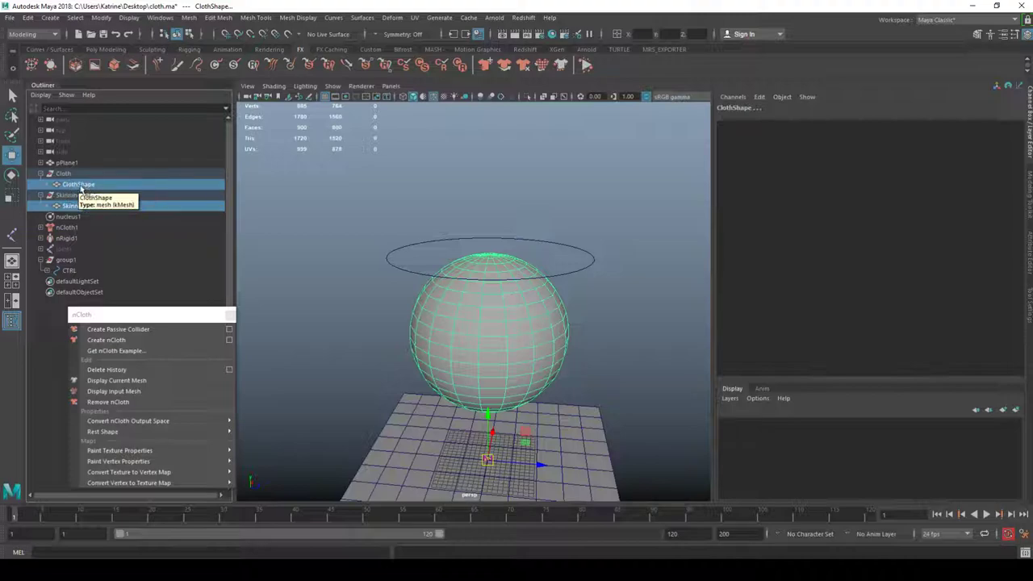
{"action": "left_click_drag", "start_coordinate": [122, 316], "coordinate": [124, 281]}
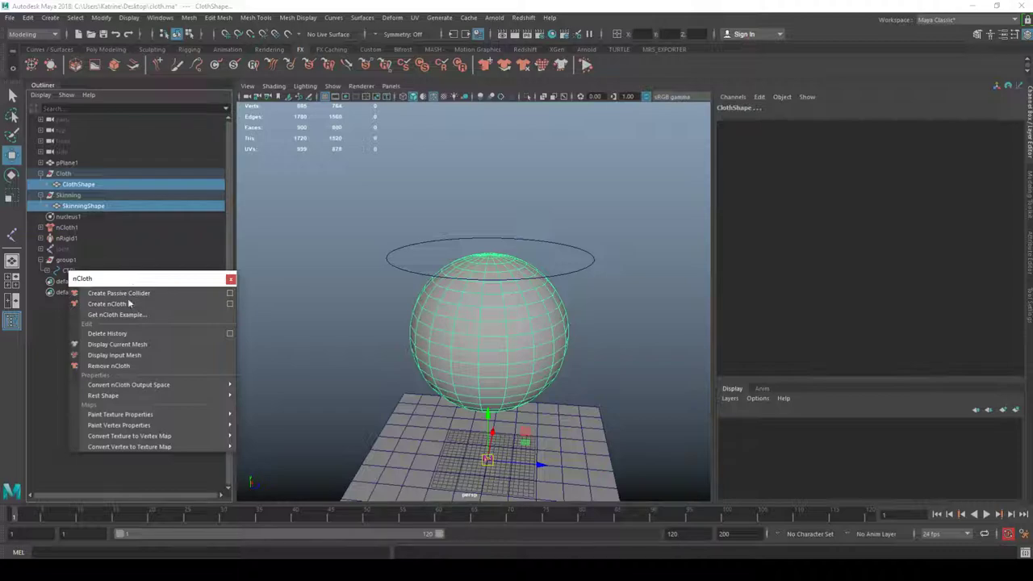
{"action": "left_click", "coordinate": [96, 207]}
{"action": "left_click", "coordinate": [97, 186], "text": "ctrl"}
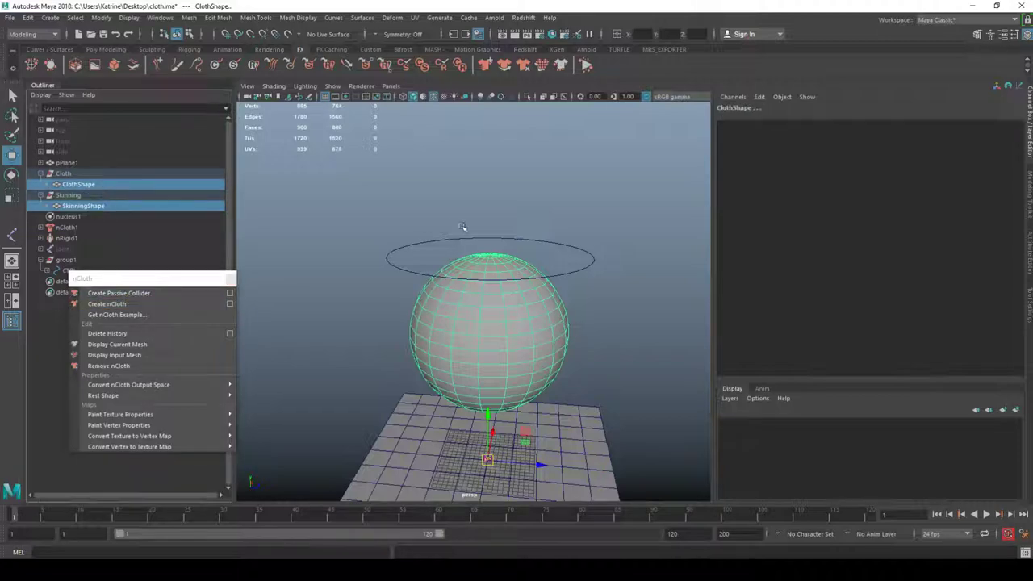
Open the Connection Editor for SkinningShape and ClothShape, and move its window higher.
{"action": "key", "text": "space"}
{"action": "left_click", "coordinate": [476, 185]}
{"action": "mouse_move", "coordinate": [492, 227]}
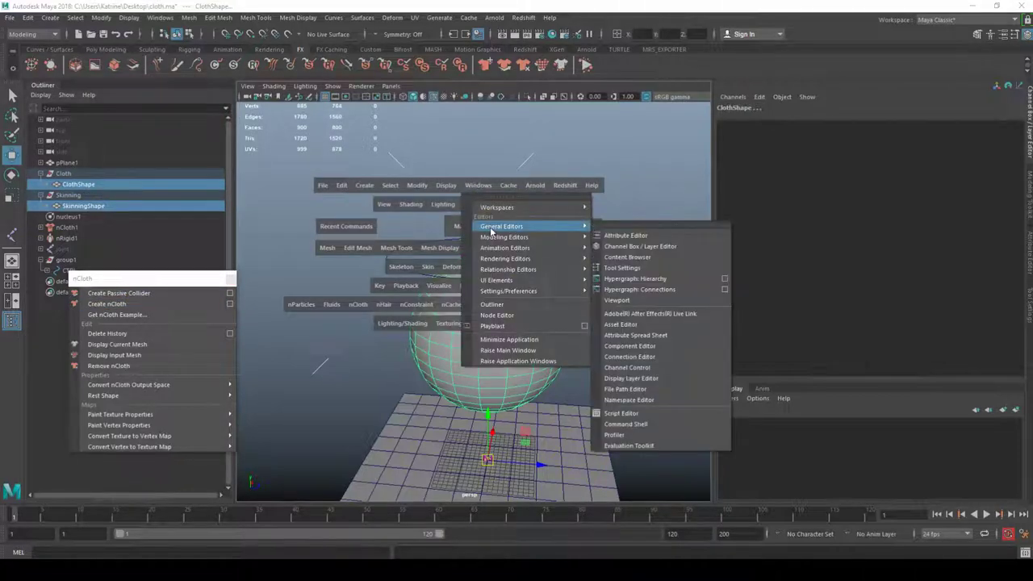
{"action": "left_click", "coordinate": [667, 355]}
{"action": "left_click_drag", "start_coordinate": [644, 263], "coordinate": [657, 158]}
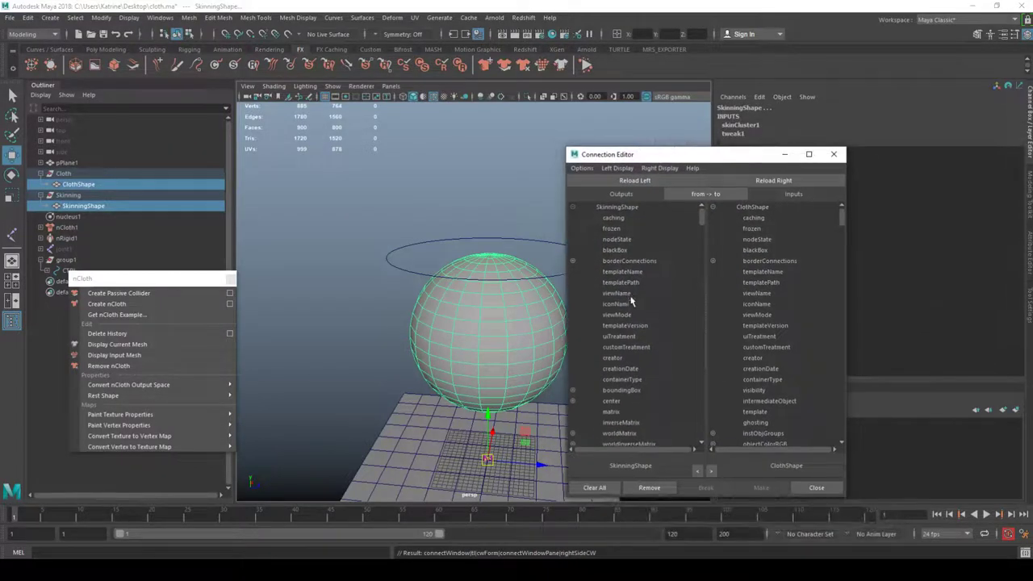
Connect SkinningShape's outMesh attribute to ClothShape's inMesh attribute, and move the Connection Editor clear of the sphere.
{"action": "scroll", "coordinate": [631, 302], "scroll_direction": "down", "scroll_amount": 20}
{"action": "scroll", "coordinate": [630, 308], "scroll_direction": "down", "scroll_amount": 8}
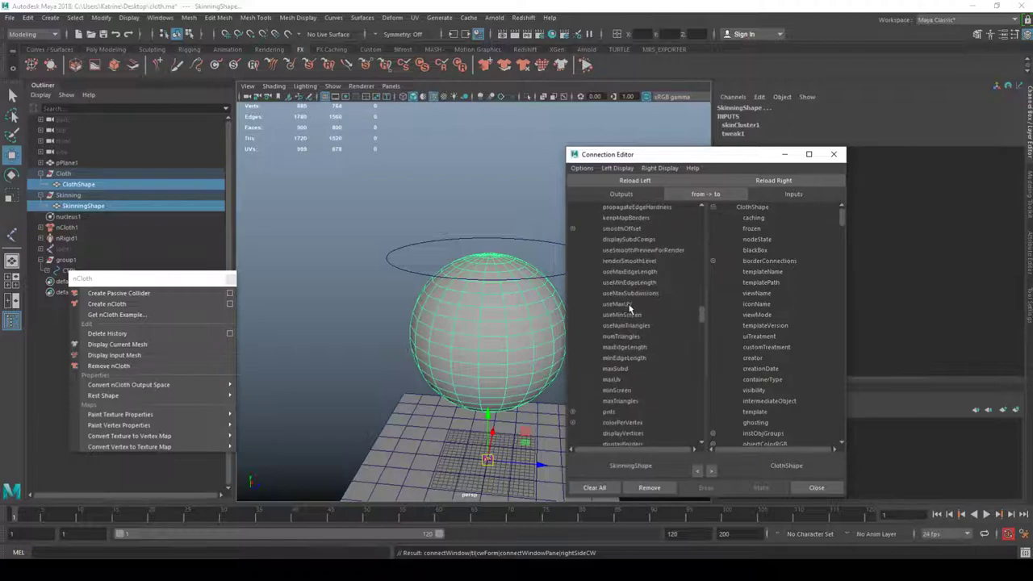
{"action": "scroll", "coordinate": [630, 309], "scroll_direction": "down", "scroll_amount": 12}
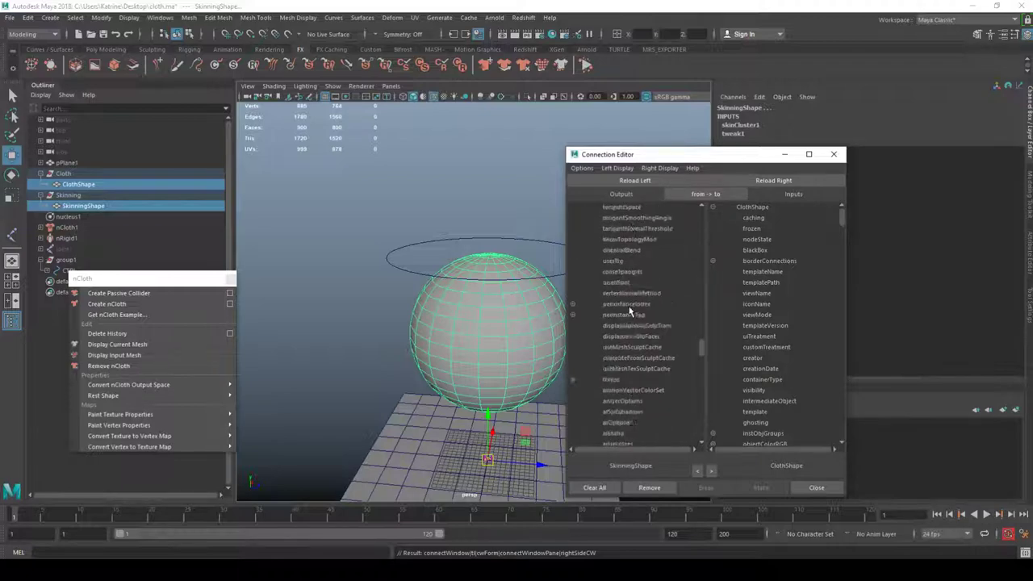
{"action": "scroll", "coordinate": [631, 314], "scroll_direction": "up", "scroll_amount": 15}
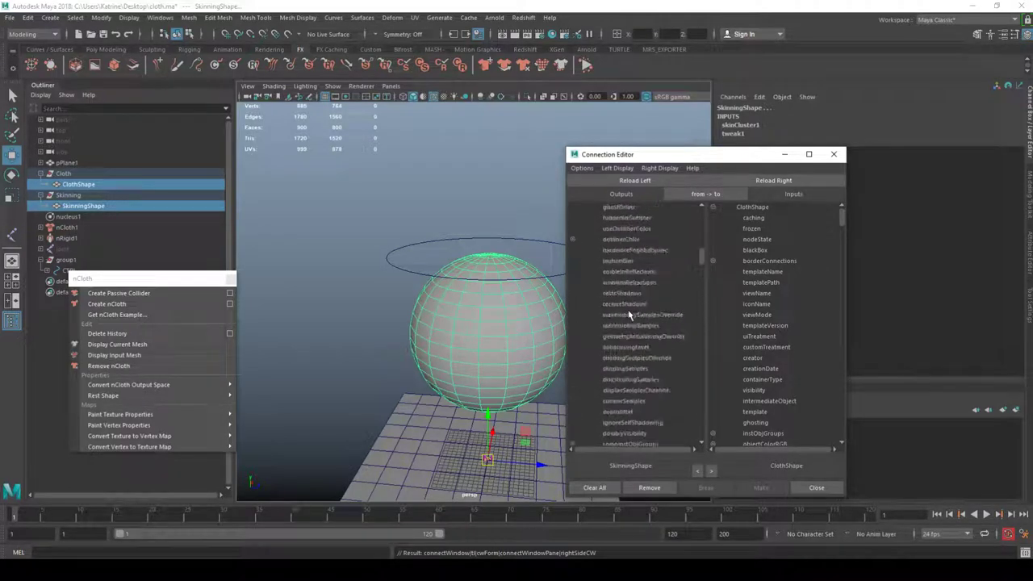
{"action": "scroll", "coordinate": [631, 314], "scroll_direction": "up", "scroll_amount": 10}
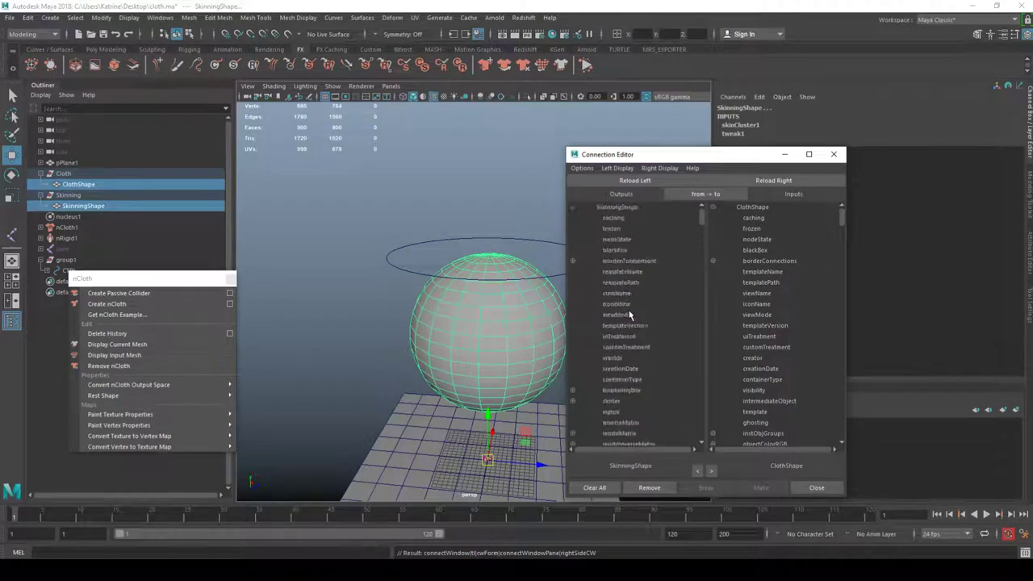
{"action": "scroll", "coordinate": [638, 294], "scroll_direction": "down", "scroll_amount": 10}
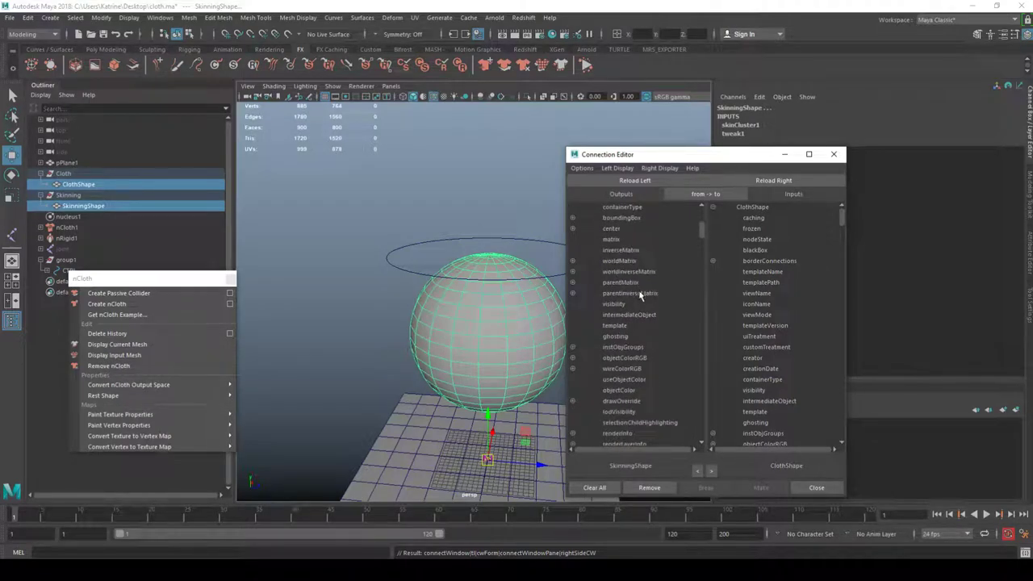
{"action": "scroll", "coordinate": [639, 299], "scroll_direction": "down", "scroll_amount": 8}
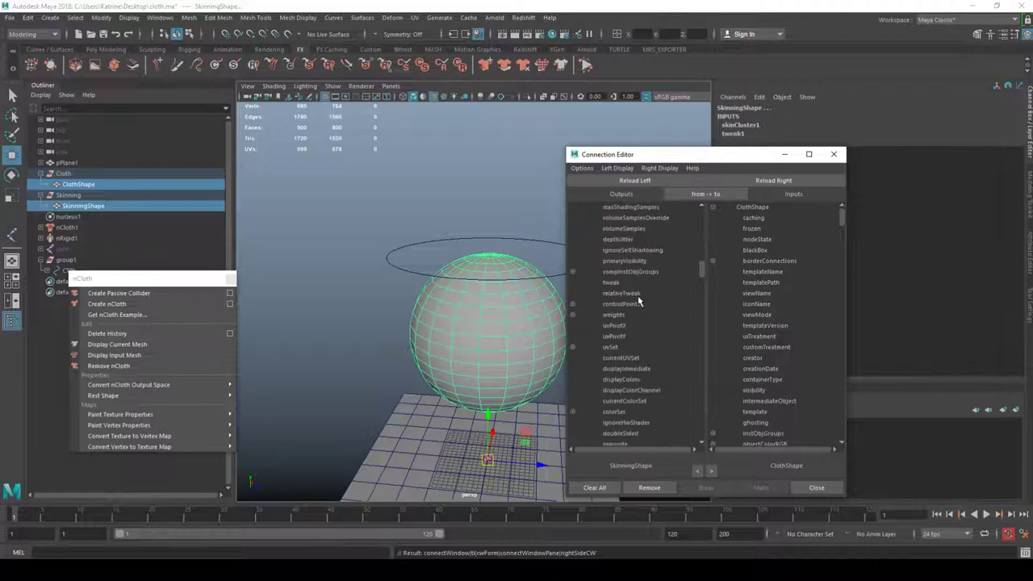
{"action": "scroll", "coordinate": [639, 301], "scroll_direction": "down", "scroll_amount": 5}
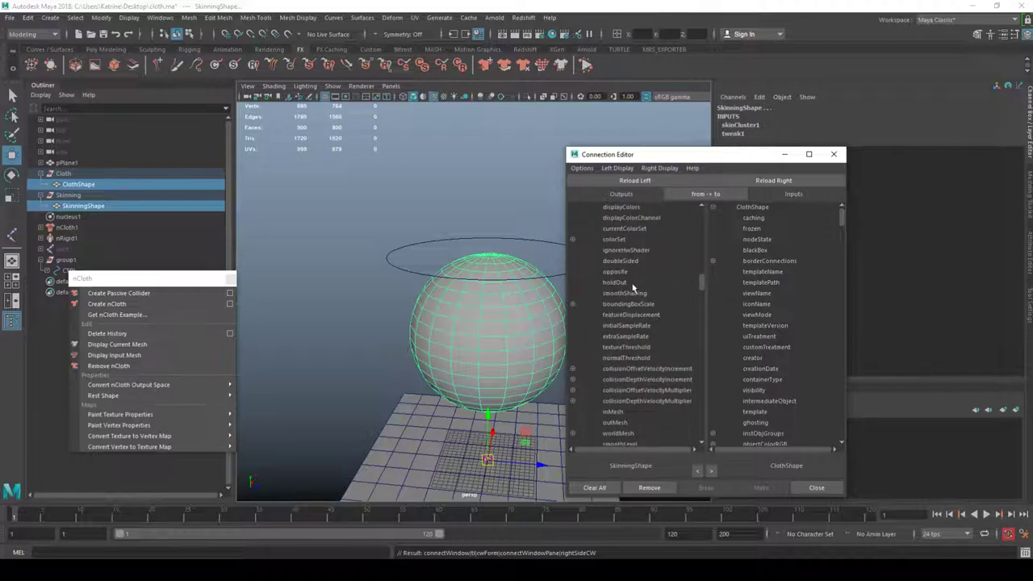
{"action": "scroll", "coordinate": [632, 286], "scroll_direction": "down", "scroll_amount": 3}
{"action": "left_click", "coordinate": [618, 336]}
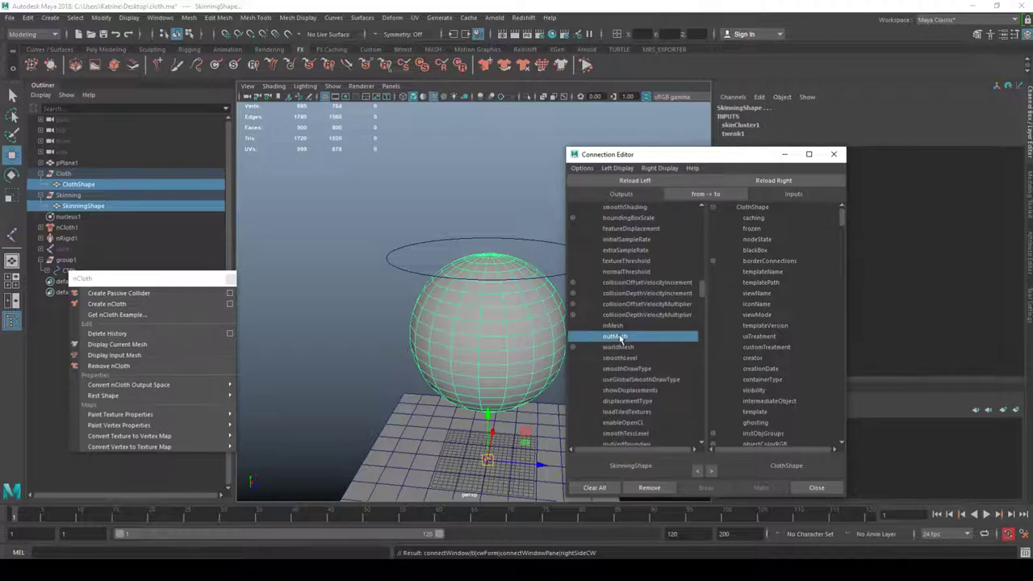
{"action": "scroll", "coordinate": [751, 315], "scroll_direction": "down", "scroll_amount": 10}
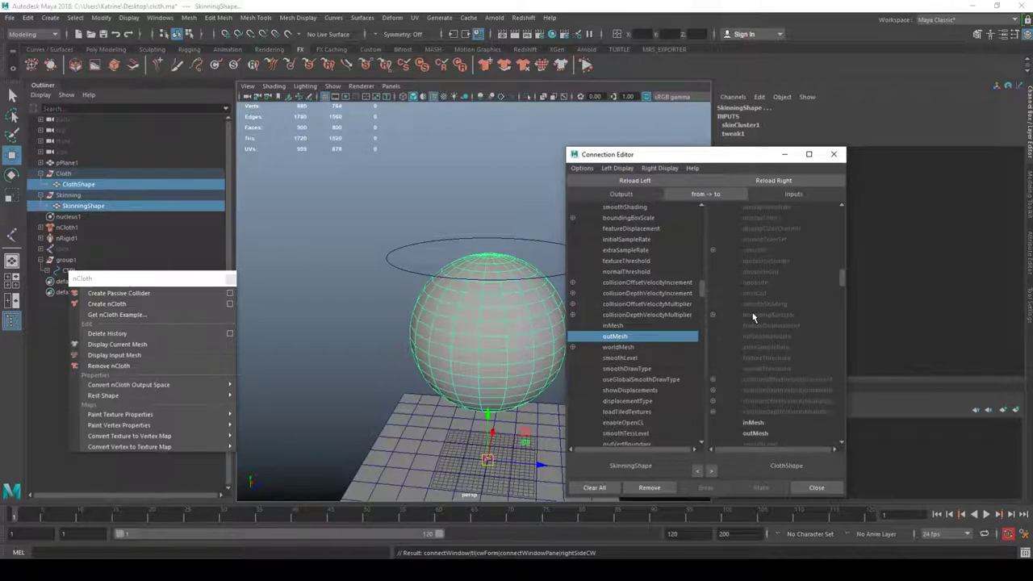
{"action": "scroll", "coordinate": [759, 331], "scroll_direction": "up", "scroll_amount": 3}
{"action": "left_click", "coordinate": [755, 337]}
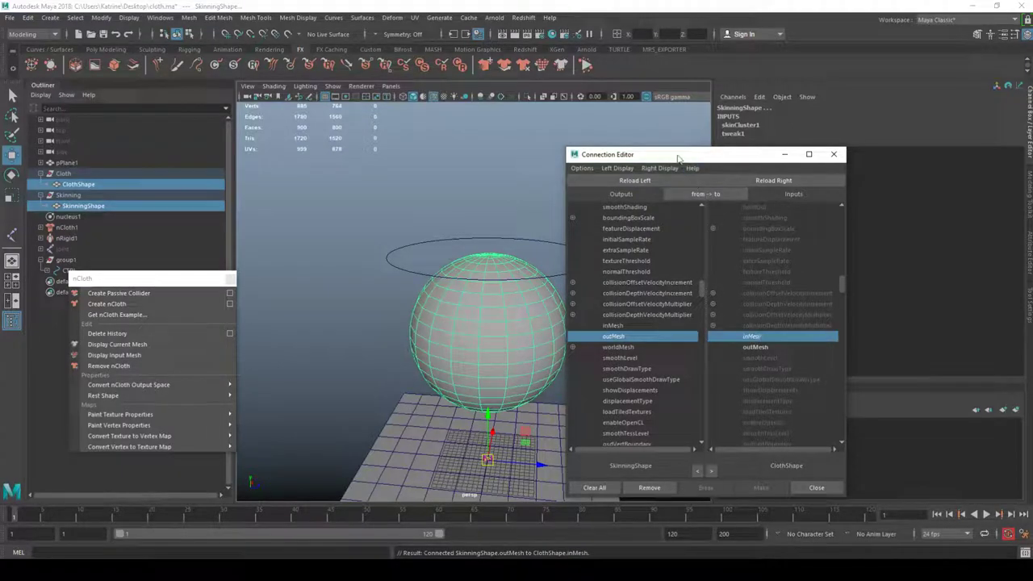
{"action": "left_click_drag", "start_coordinate": [681, 156], "coordinate": [782, 135]}
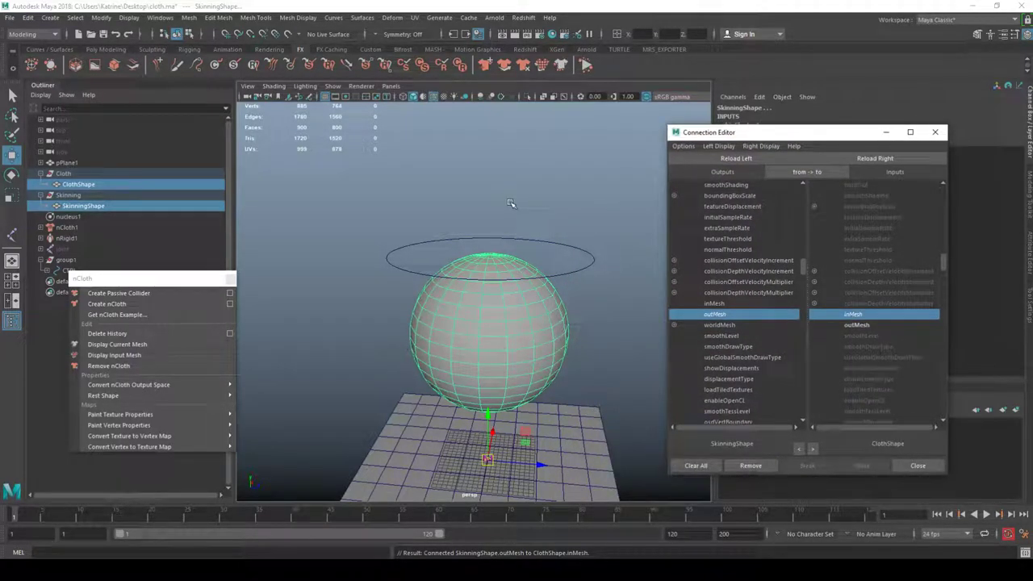
Hide the Skinning sphere, and switch the Cloth sphere to display its current nCloth mesh.
{"action": "left_click", "coordinate": [473, 197]}
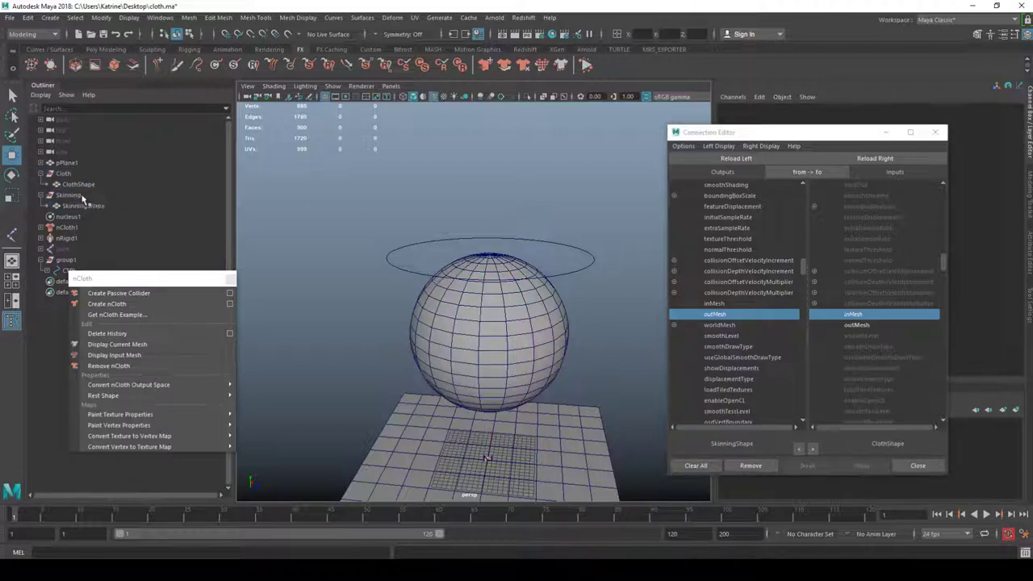
{"action": "left_click", "coordinate": [41, 197]}
{"action": "left_click", "coordinate": [87, 196]}
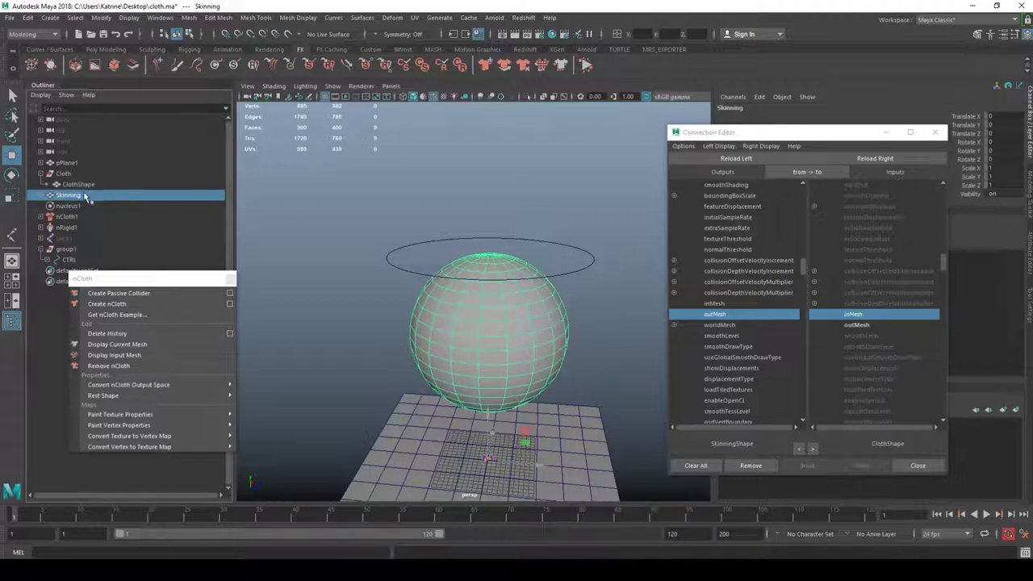
{"action": "key", "text": "ctrl+h"}
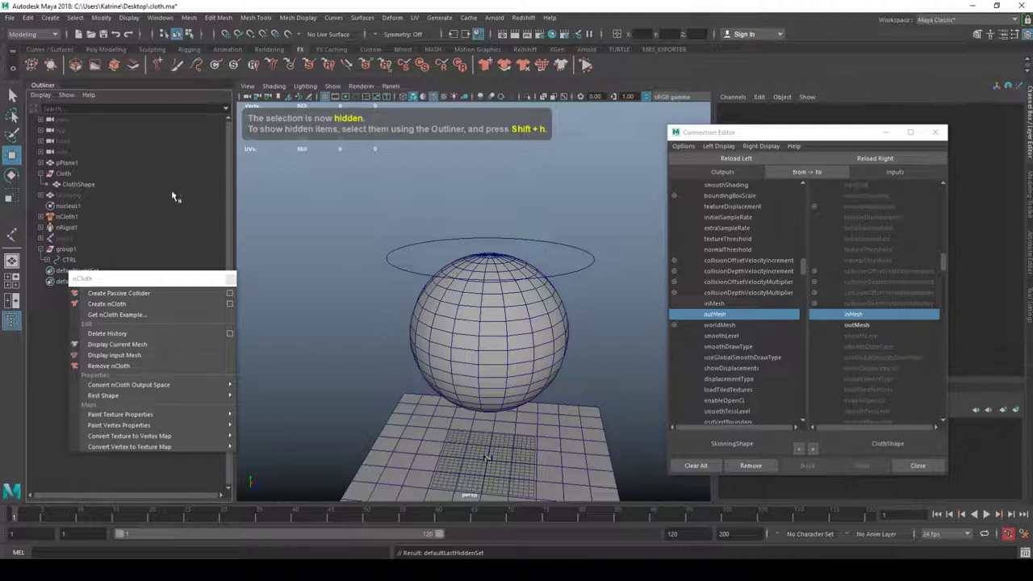
{"action": "left_click", "coordinate": [81, 173]}
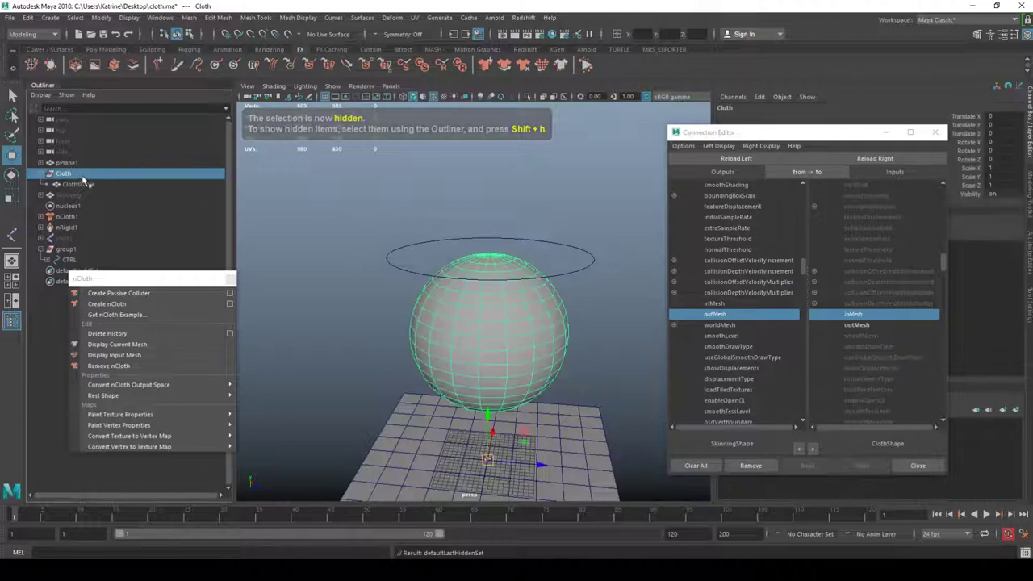
{"action": "left_click", "coordinate": [133, 346]}
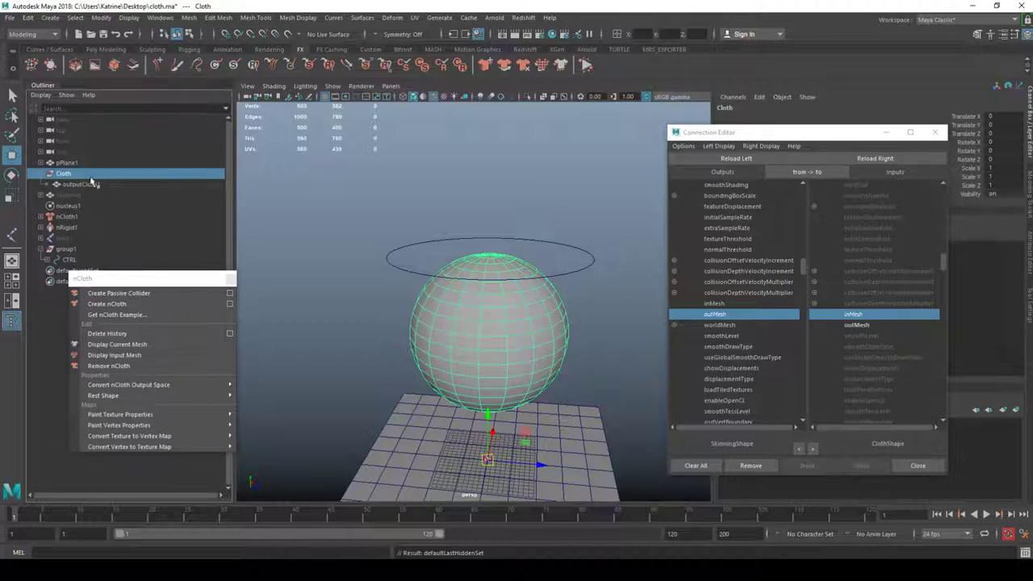
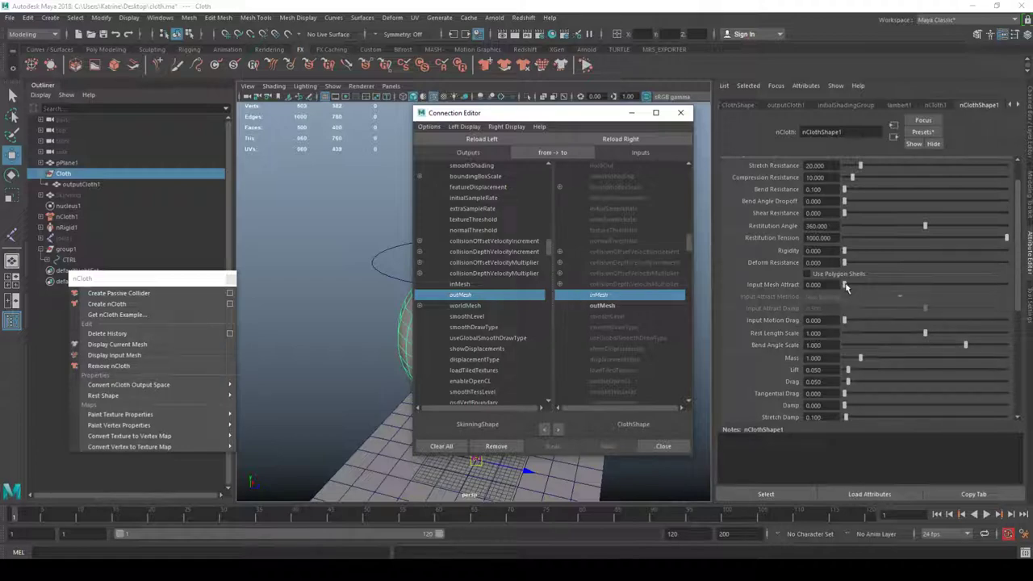
Set nClothShape1's Input Mesh Attract to 1 and Input Attract Damp to 0, and move the Connection Editor off the sphere.
{"action": "left_click_drag", "start_coordinate": [846, 286], "coordinate": [1024, 289]}
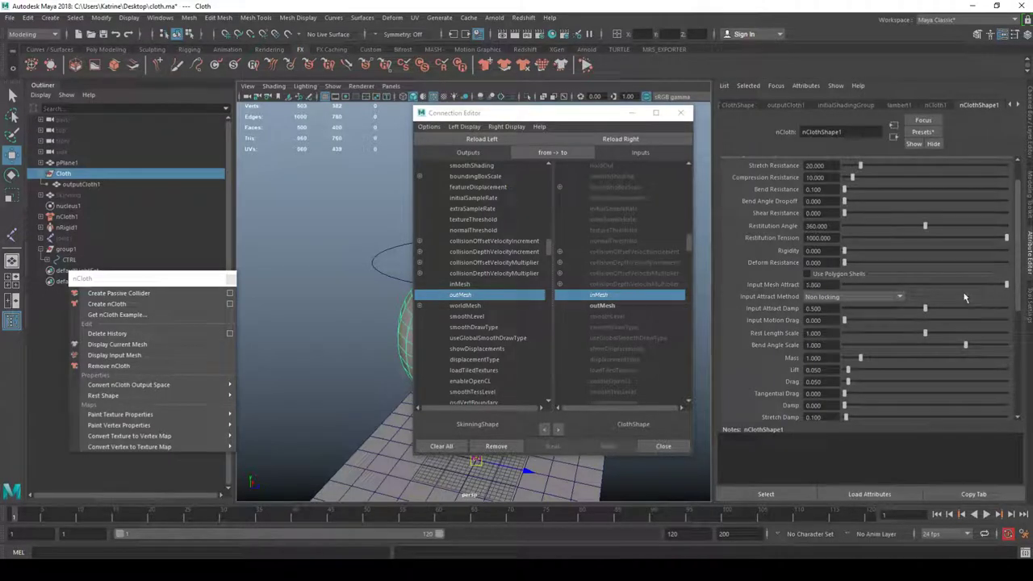
{"action": "left_click_drag", "start_coordinate": [923, 316], "coordinate": [799, 315]}
{"action": "left_click_drag", "start_coordinate": [543, 113], "coordinate": [722, 133]}
Play the simulation to check how the cloth sphere holds to its input mesh, and stop playback.
{"action": "left_click_drag", "start_coordinate": [509, 189], "coordinate": [479, 190], "text": "alt"}
{"action": "scroll", "coordinate": [488, 188], "scroll_direction": "down", "scroll_amount": 1}
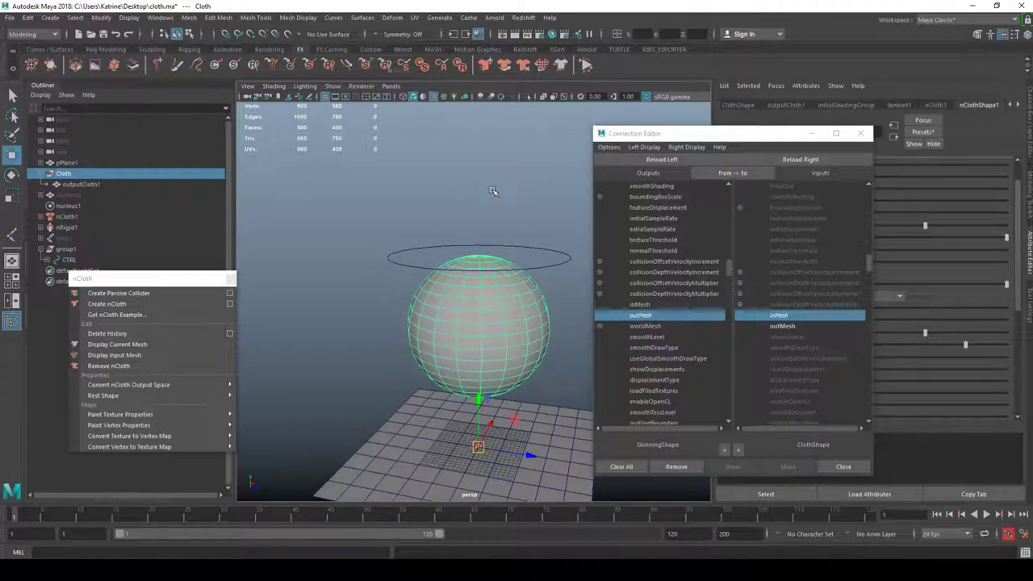
{"action": "key", "text": "alt+v"}
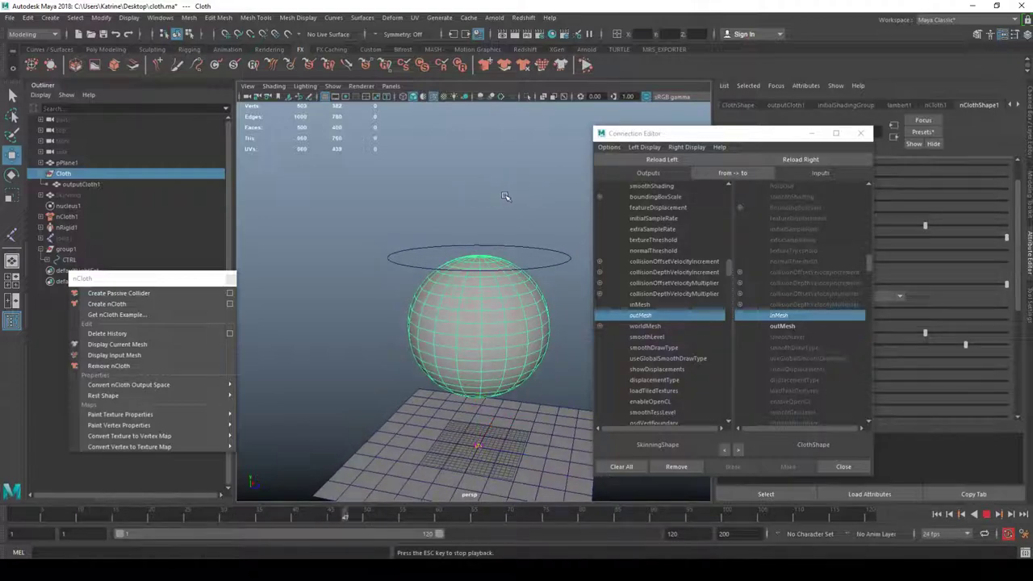
{"action": "key", "text": "Escape"}
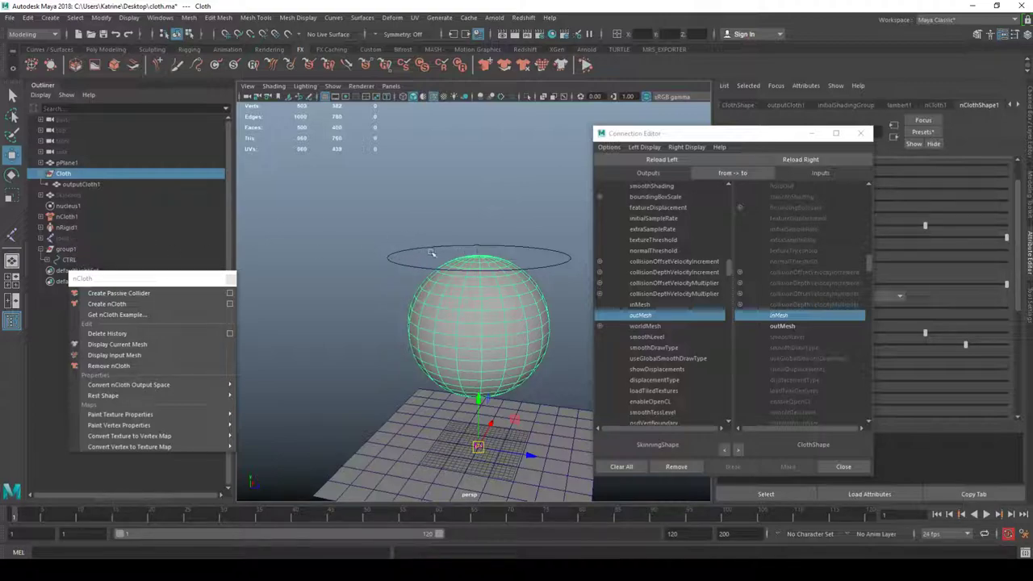
Test the cloth's response by moving CTRL sideways during interactive playback, undo the move, and return to the first frame.
{"action": "left_click_drag", "start_coordinate": [431, 253], "coordinate": [453, 235]}
{"action": "key", "text": "alt+v"}
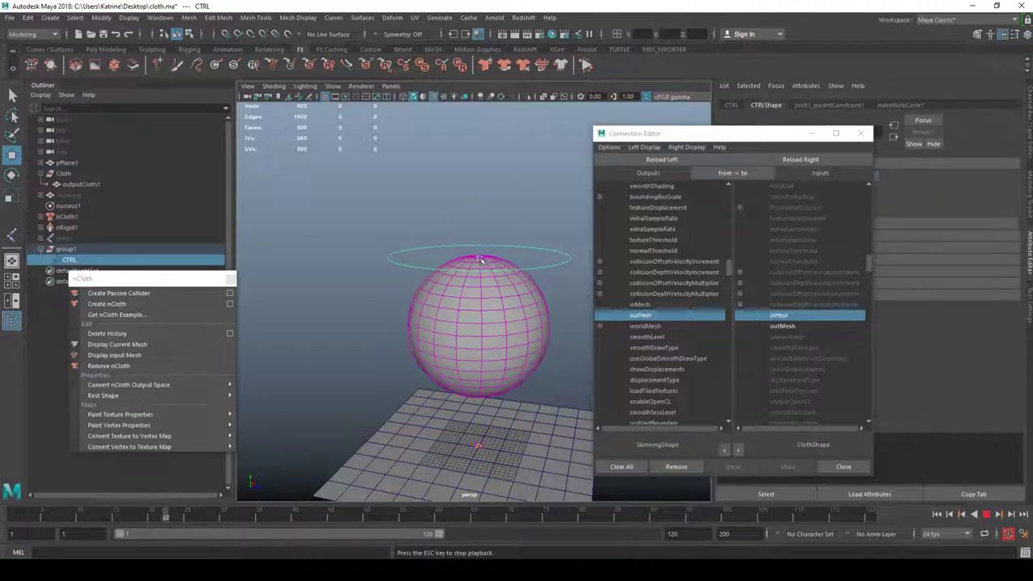
{"action": "key", "text": "Escape"}
{"action": "left_click", "coordinate": [587, 66]}
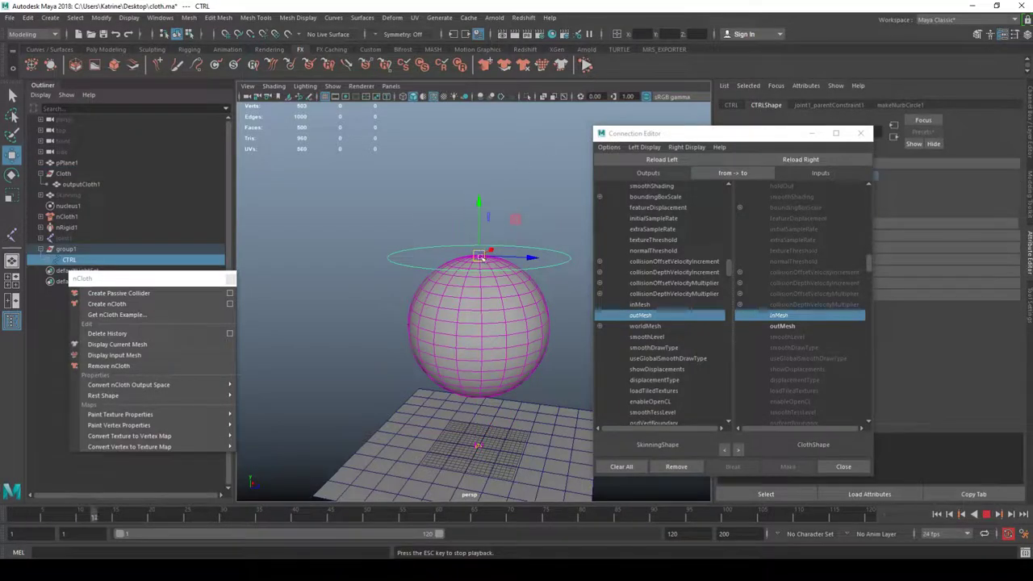
{"action": "mouse_move", "coordinate": [479, 255]}
{"action": "left_mouse_down"}
{"action": "mouse_move", "coordinate": [422, 244]}
{"action": "mouse_move", "coordinate": [432, 234]}
{"action": "mouse_move", "coordinate": [450, 260]}
{"action": "mouse_move", "coordinate": [462, 256]}
{"action": "left_mouse_up"}
{"action": "key", "text": "ctrl+z"}
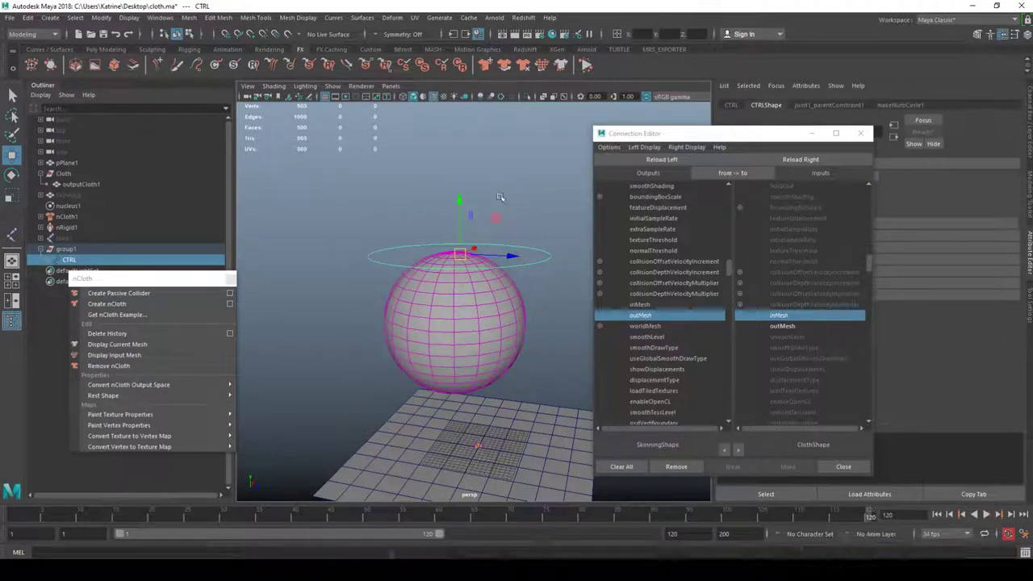
{"action": "key", "text": "alt+shift+v"}
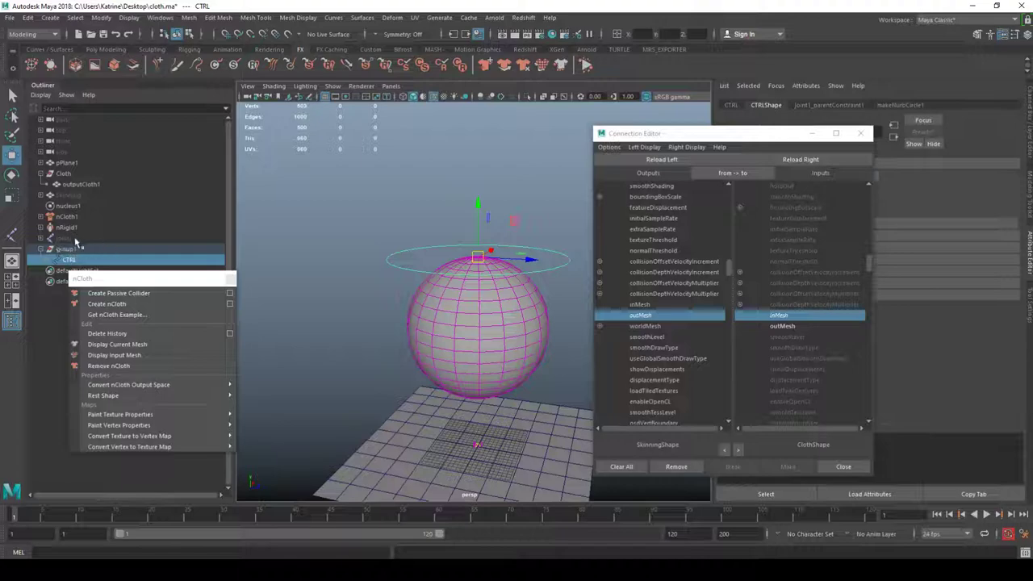
Select Cloth and the hidden Skinning mesh in turn, and minimize the Connection Editor.
{"action": "left_click", "coordinate": [67, 175]}
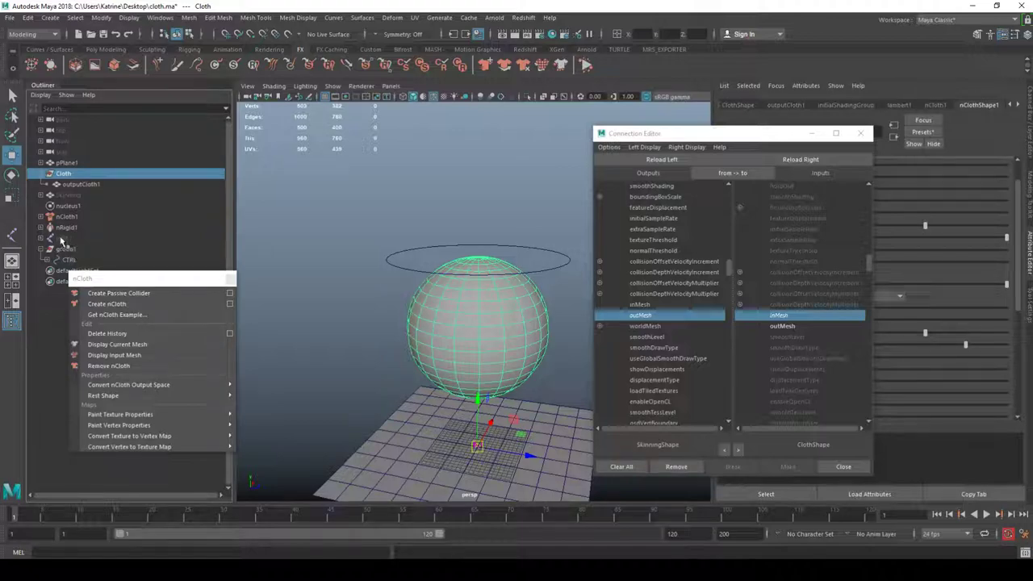
{"action": "left_click", "coordinate": [80, 196]}
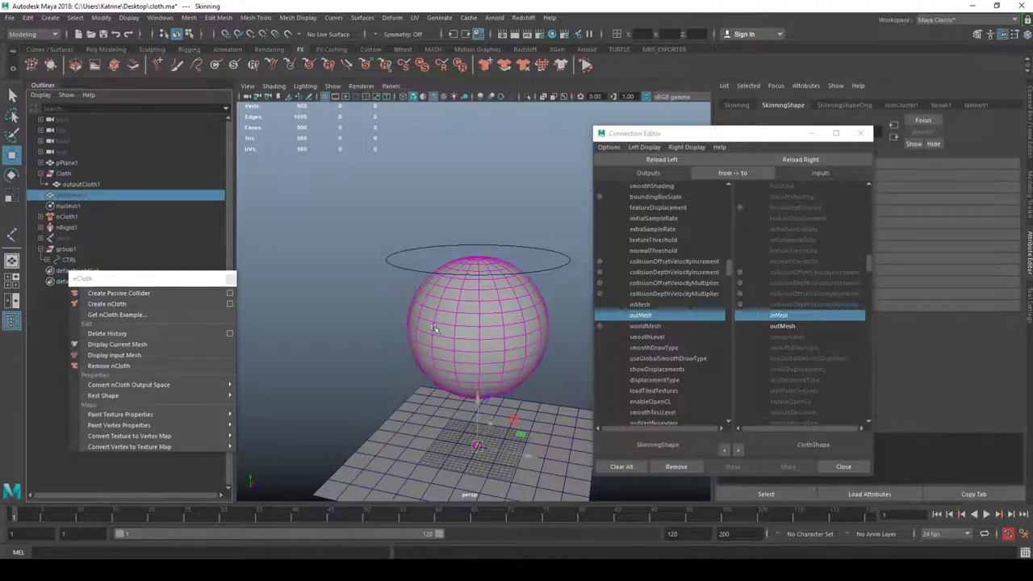
{"action": "left_click", "coordinate": [811, 136]}
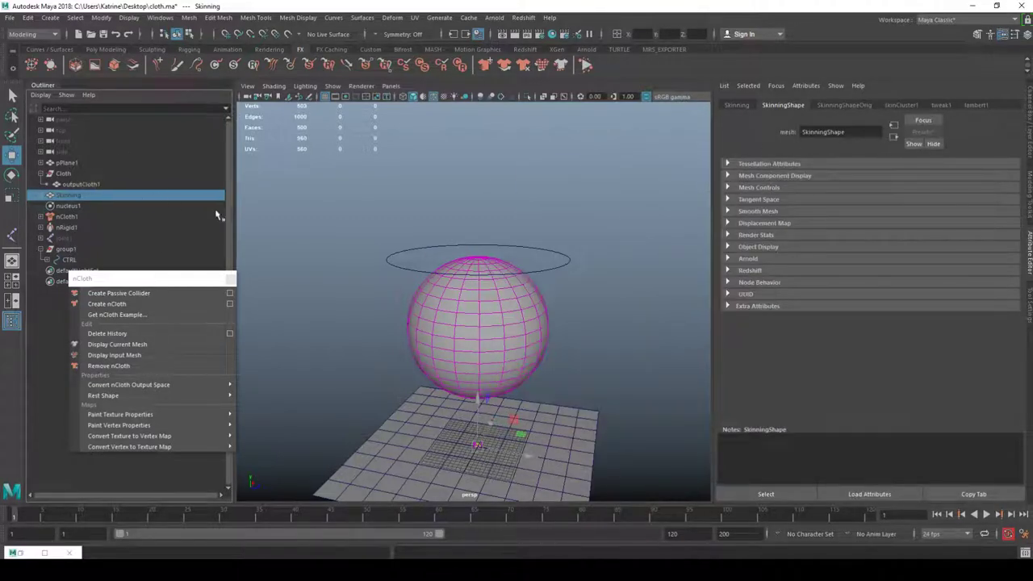
Switch the Cloth sphere to display its input mesh, and select its ClothShape node in the hierarchy.
{"action": "left_click_drag", "start_coordinate": [386, 250], "coordinate": [399, 245], "text": "alt"}
{"action": "left_click", "coordinate": [74, 176]}
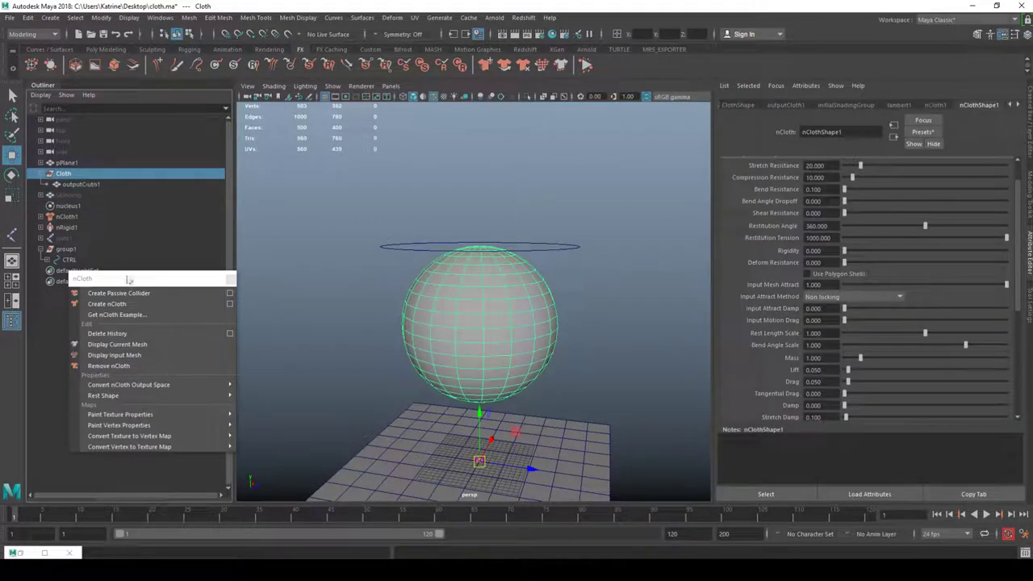
{"action": "left_click", "coordinate": [133, 363]}
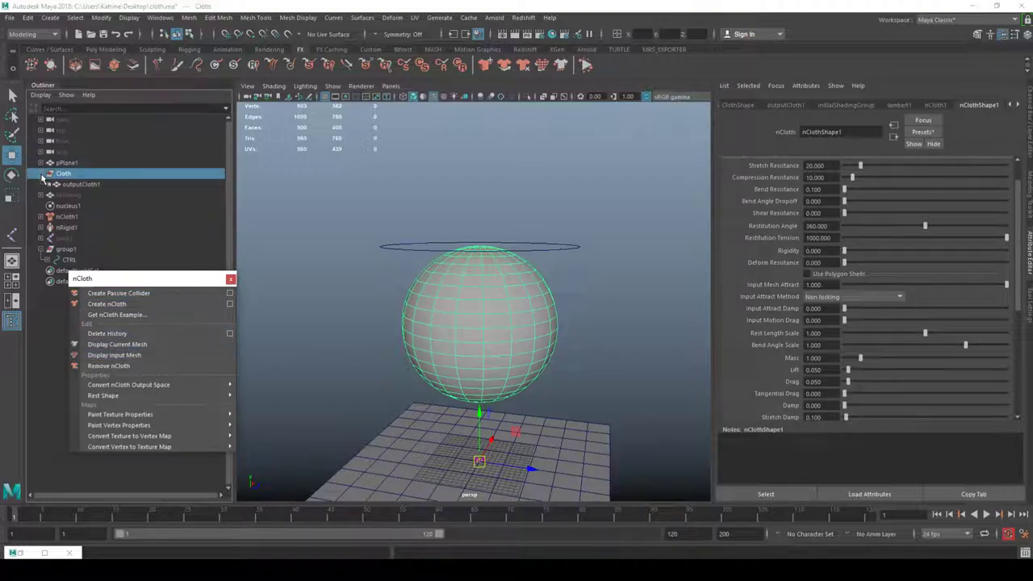
{"action": "left_click", "coordinate": [44, 173]}
{"action": "left_click", "coordinate": [90, 185]}
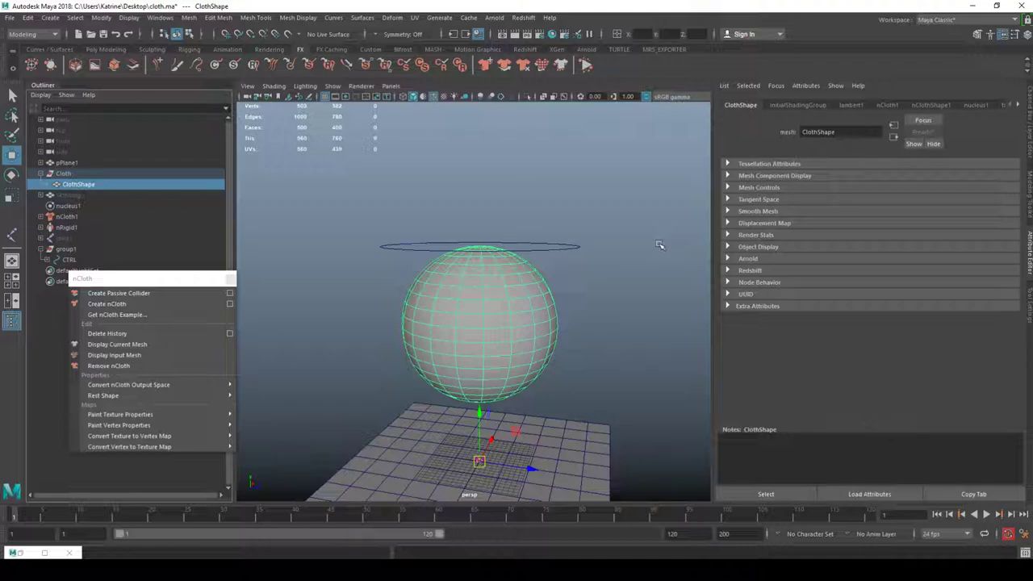
{"action": "left_click", "coordinate": [568, 187]}
{"action": "left_click", "coordinate": [494, 278]}
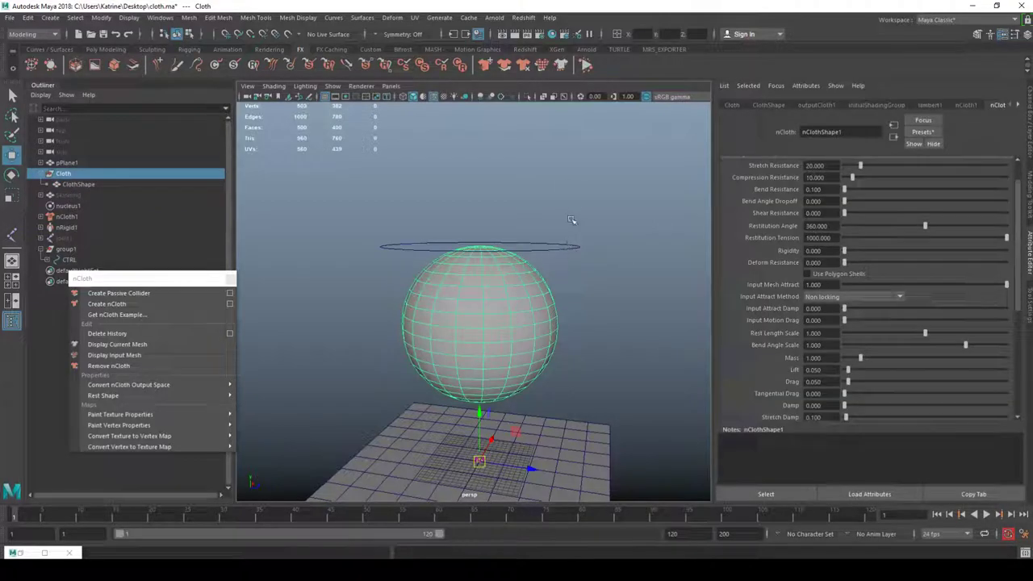
{"action": "left_click", "coordinate": [86, 186]}
Start painting the Input Attract vertex map on ClothShape.
{"action": "left_click_drag", "start_coordinate": [457, 279], "coordinate": [462, 233], "text": "alt"}
{"action": "right_click_drag", "start_coordinate": [462, 232], "coordinate": [480, 240], "text": "alt"}
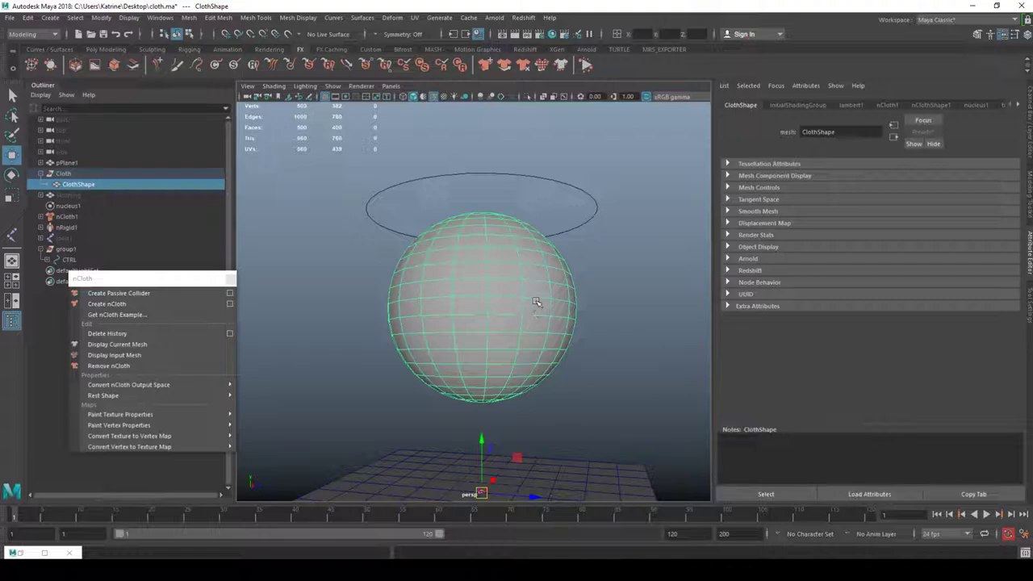
{"action": "right_click", "coordinate": [509, 323]}
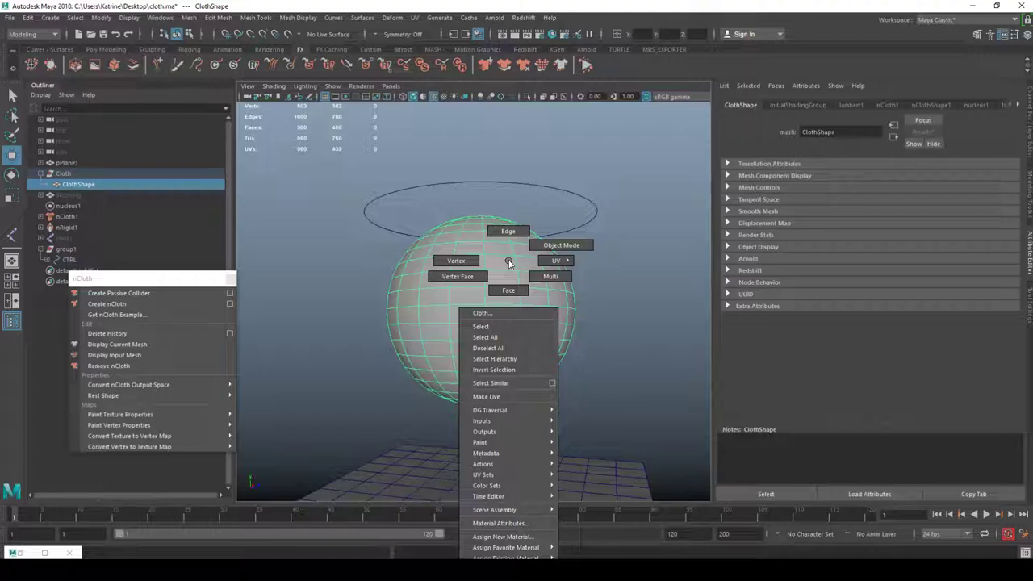
{"action": "mouse_move", "coordinate": [501, 443]}
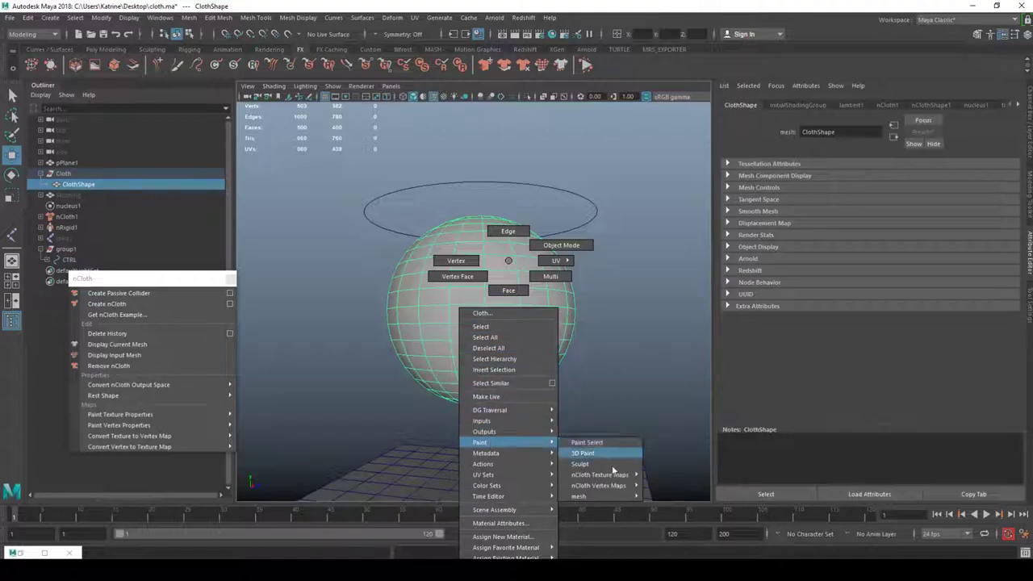
{"action": "mouse_move", "coordinate": [620, 488]}
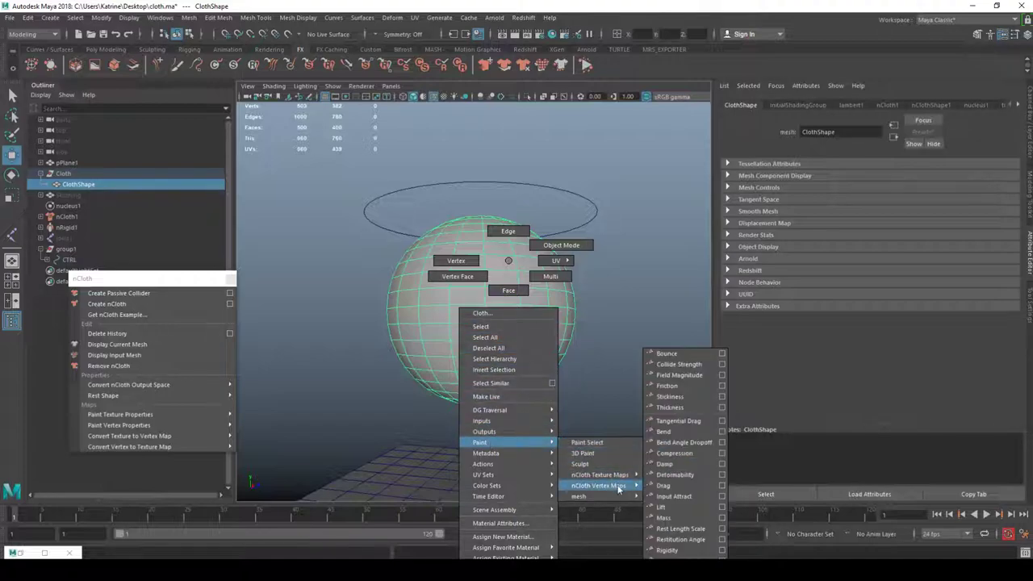
{"action": "left_click", "coordinate": [684, 497]}
{"action": "left_click_drag", "start_coordinate": [597, 305], "coordinate": [587, 286], "text": "alt"}
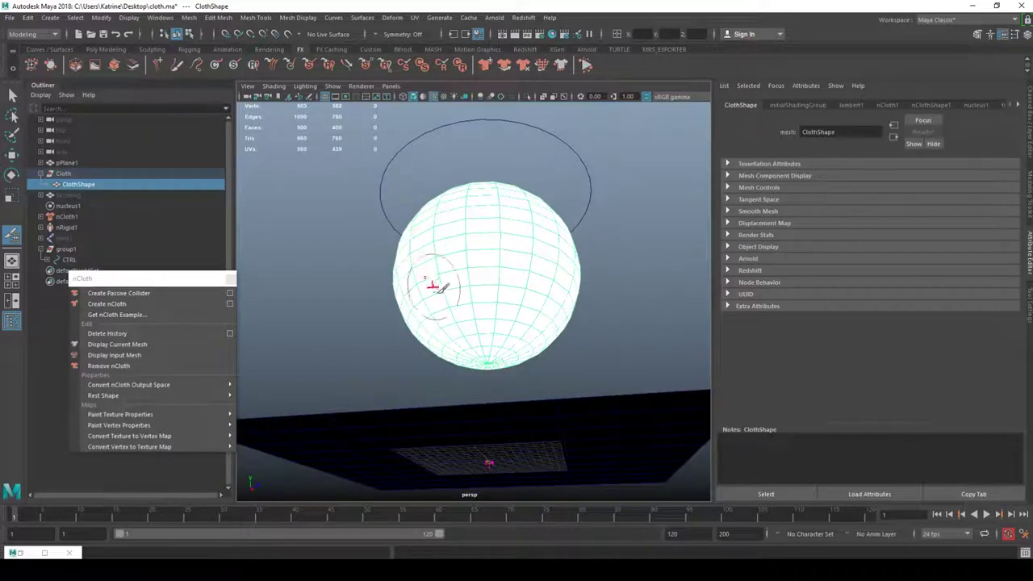
{"action": "left_click_drag", "start_coordinate": [485, 245], "coordinate": [505, 275], "text": "alt"}
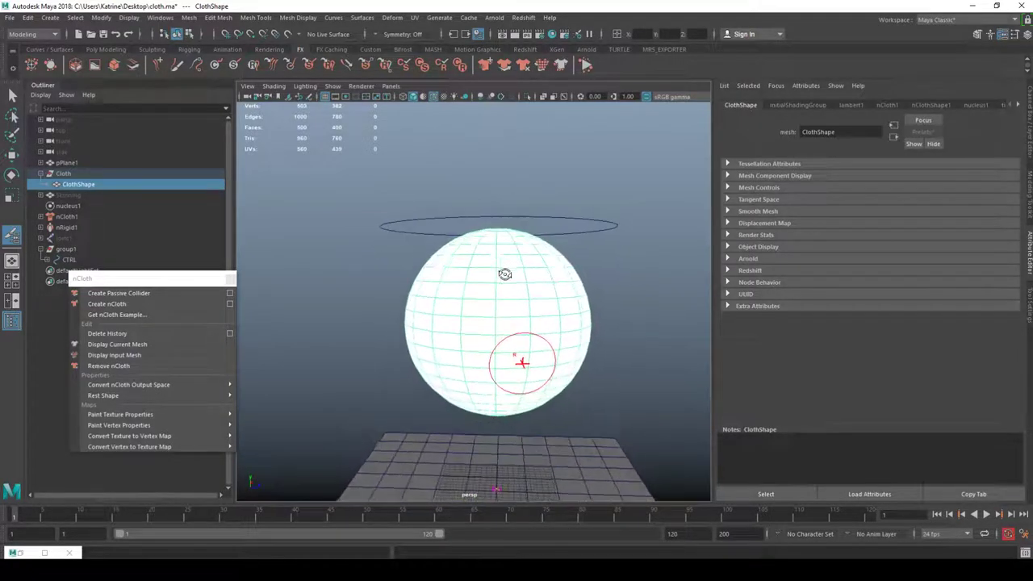
Move the nCloth palette clear of the hierarchy and display the settings of the Paint nCloth Attributes tool.
{"action": "left_click_drag", "start_coordinate": [153, 277], "coordinate": [130, 312]}
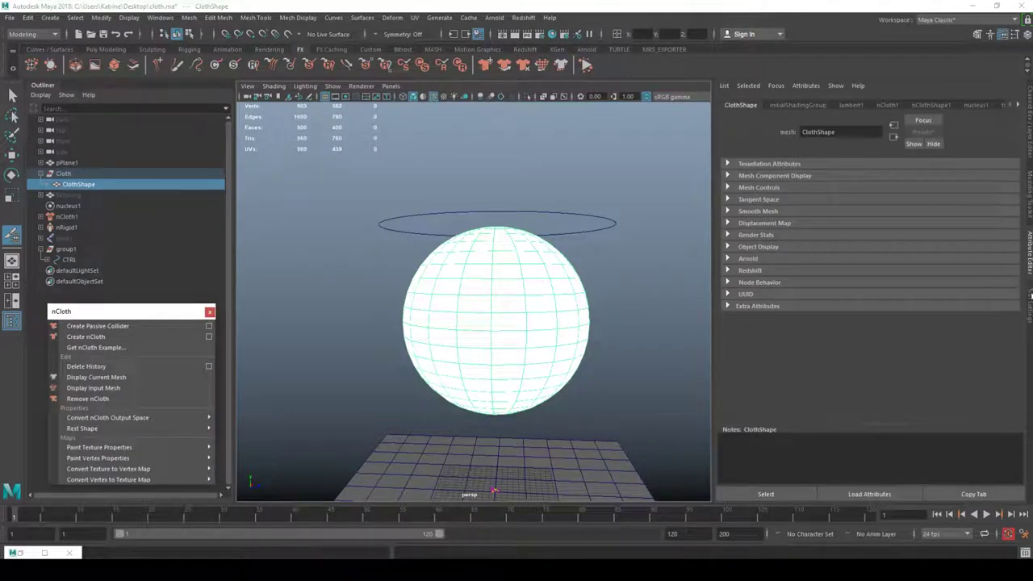
{"action": "left_click_drag", "start_coordinate": [596, 289], "coordinate": [571, 283], "text": "alt"}
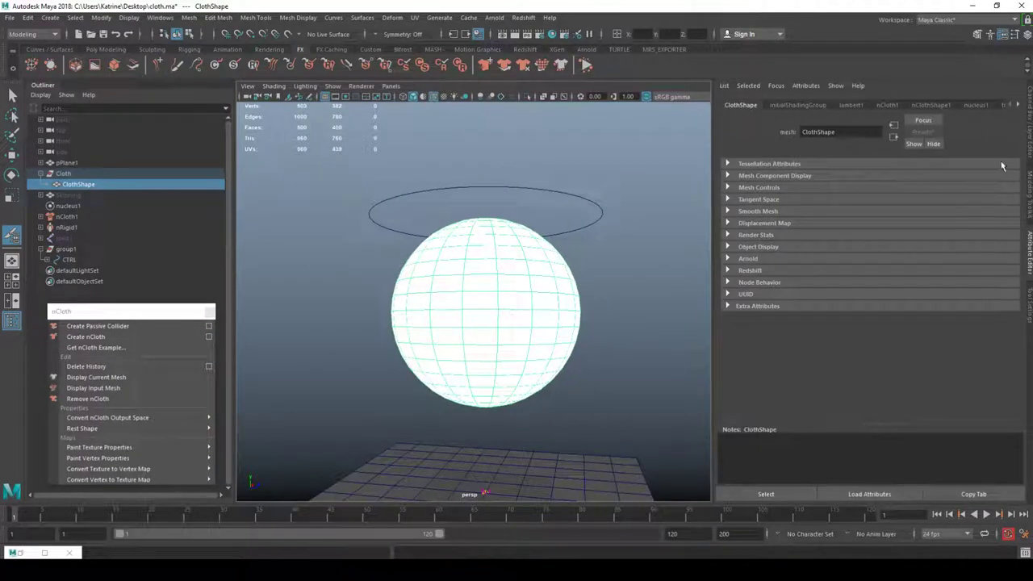
{"action": "left_click", "coordinate": [1029, 305]}
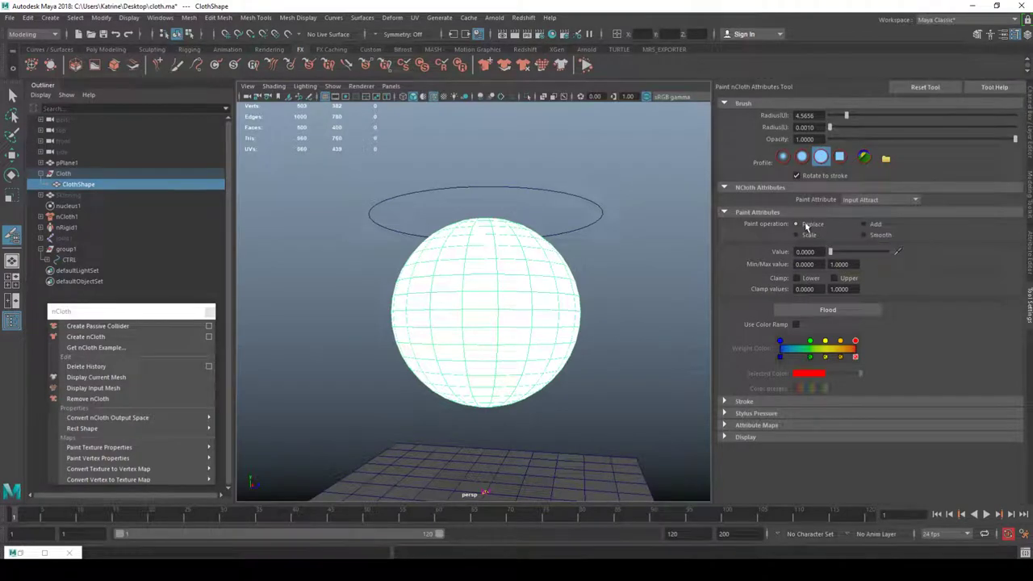
{"action": "left_click_drag", "start_coordinate": [563, 302], "coordinate": [574, 272], "text": "alt"}
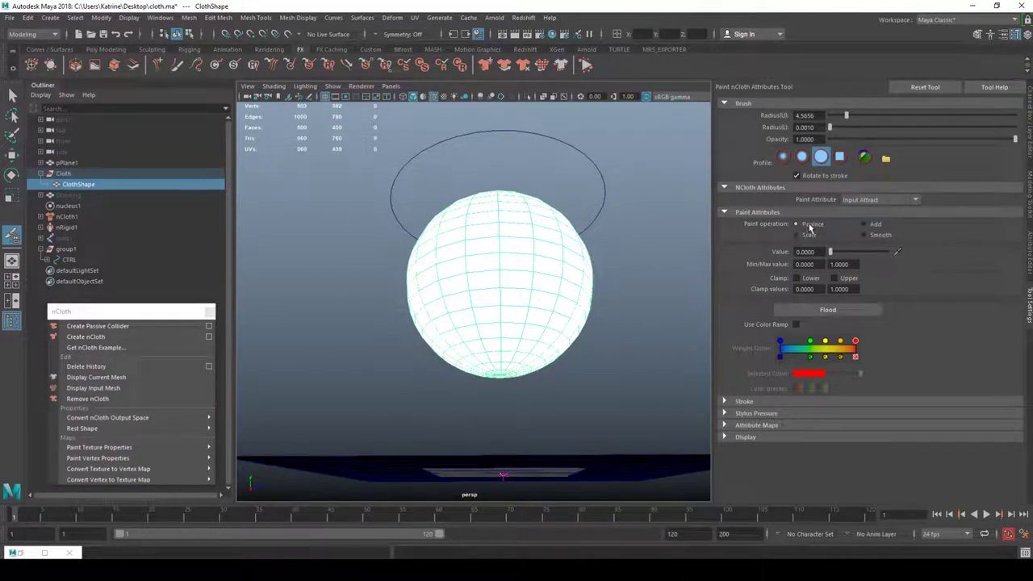
Enlarge the brush to a radius of about 11.2 and paint Input Attract value 0 over the sphere's lower part from all sides.
{"action": "mouse_move", "coordinate": [570, 300]}
{"action": "left_mouse_down", "text": "alt"}
{"action": "mouse_move", "coordinate": [560, 293]}
{"action": "mouse_move", "coordinate": [522, 323]}
{"action": "mouse_move", "coordinate": [515, 345]}
{"action": "mouse_move", "coordinate": [529, 343]}
{"action": "mouse_move", "coordinate": [541, 308]}
{"action": "mouse_move", "coordinate": [561, 321]}
{"action": "mouse_move", "coordinate": [442, 344]}
{"action": "mouse_move", "coordinate": [431, 360]}
{"action": "mouse_move", "coordinate": [383, 362]}
{"action": "mouse_move", "coordinate": [467, 353]}
{"action": "left_mouse_up", "text": "alt"}
{"action": "key", "text": "b"}
{"action": "mouse_move", "coordinate": [465, 352]}
{"action": "left_mouse_down"}
{"action": "mouse_move", "coordinate": [431, 349]}
{"action": "mouse_move", "coordinate": [536, 361]}
{"action": "mouse_move", "coordinate": [459, 358]}
{"action": "left_mouse_up"}
{"action": "left_click_drag", "start_coordinate": [460, 357], "coordinate": [563, 358], "text": "alt"}
{"action": "left_click_drag", "start_coordinate": [563, 359], "coordinate": [376, 353]}
{"action": "mouse_move", "coordinate": [376, 353]}
{"action": "left_mouse_down", "text": "alt"}
{"action": "mouse_move", "coordinate": [484, 357]}
{"action": "mouse_move", "coordinate": [536, 372]}
{"action": "left_mouse_up", "text": "alt"}
{"action": "left_click_drag", "start_coordinate": [536, 371], "coordinate": [374, 382]}
{"action": "left_click_drag", "start_coordinate": [373, 382], "coordinate": [480, 375], "text": "alt"}
{"action": "mouse_move", "coordinate": [480, 374]}
{"action": "left_mouse_down"}
{"action": "mouse_move", "coordinate": [390, 376]}
{"action": "mouse_move", "coordinate": [523, 373]}
{"action": "mouse_move", "coordinate": [452, 373]}
{"action": "left_mouse_up"}
{"action": "left_click_drag", "start_coordinate": [452, 373], "coordinate": [495, 364], "text": "alt"}
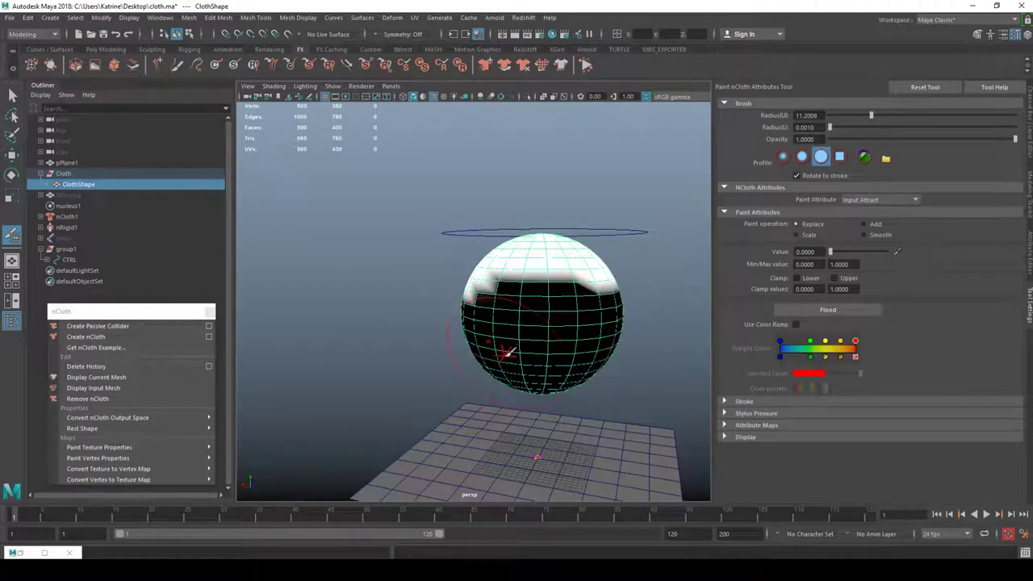
Touch up the painted Input Attract area and smooth its border on the upper part of the sphere.
{"action": "mouse_move", "coordinate": [478, 270]}
{"action": "left_mouse_down", "text": "ctrl"}
{"action": "mouse_move", "coordinate": [606, 257]}
{"action": "mouse_move", "coordinate": [374, 254]}
{"action": "mouse_move", "coordinate": [631, 226]}
{"action": "left_mouse_up", "text": "ctrl"}
{"action": "left_click_drag", "start_coordinate": [632, 226], "coordinate": [502, 236], "text": "alt"}
{"action": "mouse_move", "coordinate": [392, 260]}
{"action": "left_mouse_down", "text": "shift"}
{"action": "mouse_move", "coordinate": [473, 286]}
{"action": "mouse_move", "coordinate": [372, 296]}
{"action": "mouse_move", "coordinate": [484, 297]}
{"action": "left_mouse_up", "text": "shift"}
{"action": "left_click_drag", "start_coordinate": [601, 281], "coordinate": [493, 284], "text": "alt"}
{"action": "mouse_move", "coordinate": [516, 287]}
{"action": "left_mouse_down", "text": "shift"}
{"action": "mouse_move", "coordinate": [634, 269]}
{"action": "mouse_move", "coordinate": [529, 246]}
{"action": "left_mouse_up", "text": "shift"}
{"action": "mouse_move", "coordinate": [529, 257]}
{"action": "left_mouse_down", "text": "shift"}
{"action": "mouse_move", "coordinate": [646, 263]}
{"action": "mouse_move", "coordinate": [469, 241]}
{"action": "left_mouse_up", "text": "shift"}
{"action": "mouse_move", "coordinate": [469, 242]}
{"action": "left_mouse_down", "text": "shift"}
{"action": "mouse_move", "coordinate": [510, 247]}
{"action": "mouse_move", "coordinate": [651, 219]}
{"action": "mouse_move", "coordinate": [568, 228]}
{"action": "mouse_move", "coordinate": [514, 267]}
{"action": "left_mouse_up", "text": "shift"}
{"action": "left_click_drag", "start_coordinate": [395, 339], "coordinate": [446, 337]}
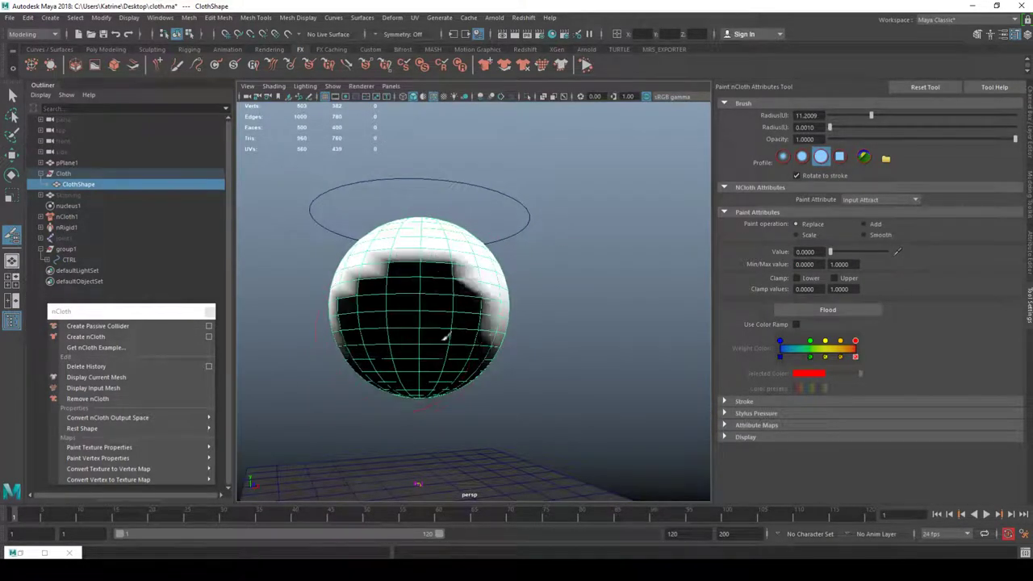
Blend the Input Attract map into a soft vertical gradient around the sphere, white above and black below, undoing stray strokes.
{"action": "mouse_move", "coordinate": [386, 282]}
{"action": "left_mouse_down", "text": "shift"}
{"action": "mouse_move", "coordinate": [494, 264]}
{"action": "mouse_move", "coordinate": [602, 265]}
{"action": "left_mouse_up", "text": "shift"}
{"action": "left_click_drag", "start_coordinate": [603, 265], "coordinate": [517, 278], "text": "alt"}
{"action": "mouse_move", "coordinate": [428, 323]}
{"action": "left_mouse_down", "text": "ctrl"}
{"action": "mouse_move", "coordinate": [544, 314]}
{"action": "mouse_move", "coordinate": [492, 321]}
{"action": "left_mouse_up", "text": "ctrl"}
{"action": "key", "text": "ctrl+z"}
{"action": "key", "text": "ctrl+z"}
{"action": "mouse_move", "coordinate": [421, 347]}
{"action": "left_mouse_down"}
{"action": "mouse_move", "coordinate": [422, 276]}
{"action": "mouse_move", "coordinate": [525, 274]}
{"action": "left_mouse_up"}
{"action": "left_click_drag", "start_coordinate": [572, 275], "coordinate": [615, 277], "text": "alt"}
{"action": "mouse_move", "coordinate": [516, 331]}
{"action": "left_mouse_down"}
{"action": "mouse_move", "coordinate": [545, 344]}
{"action": "mouse_move", "coordinate": [586, 339]}
{"action": "left_mouse_up"}
{"action": "left_click_drag", "start_coordinate": [609, 335], "coordinate": [574, 323], "text": "alt"}
{"action": "mouse_move", "coordinate": [500, 279]}
{"action": "left_mouse_down", "text": "shift"}
{"action": "mouse_move", "coordinate": [627, 263]}
{"action": "mouse_move", "coordinate": [569, 278]}
{"action": "left_mouse_up", "text": "shift"}
{"action": "mouse_move", "coordinate": [477, 339]}
{"action": "left_mouse_down"}
{"action": "mouse_move", "coordinate": [511, 344]}
{"action": "mouse_move", "coordinate": [608, 300]}
{"action": "left_mouse_up"}
{"action": "left_click_drag", "start_coordinate": [516, 282], "coordinate": [602, 259], "text": "shift"}
{"action": "mouse_move", "coordinate": [500, 299]}
{"action": "left_mouse_down", "text": "shift"}
{"action": "mouse_move", "coordinate": [609, 268]}
{"action": "mouse_move", "coordinate": [511, 256]}
{"action": "left_mouse_up", "text": "shift"}
{"action": "mouse_move", "coordinate": [391, 326]}
{"action": "left_mouse_down", "text": "shift"}
{"action": "mouse_move", "coordinate": [443, 284]}
{"action": "mouse_move", "coordinate": [584, 260]}
{"action": "left_mouse_up", "text": "shift"}
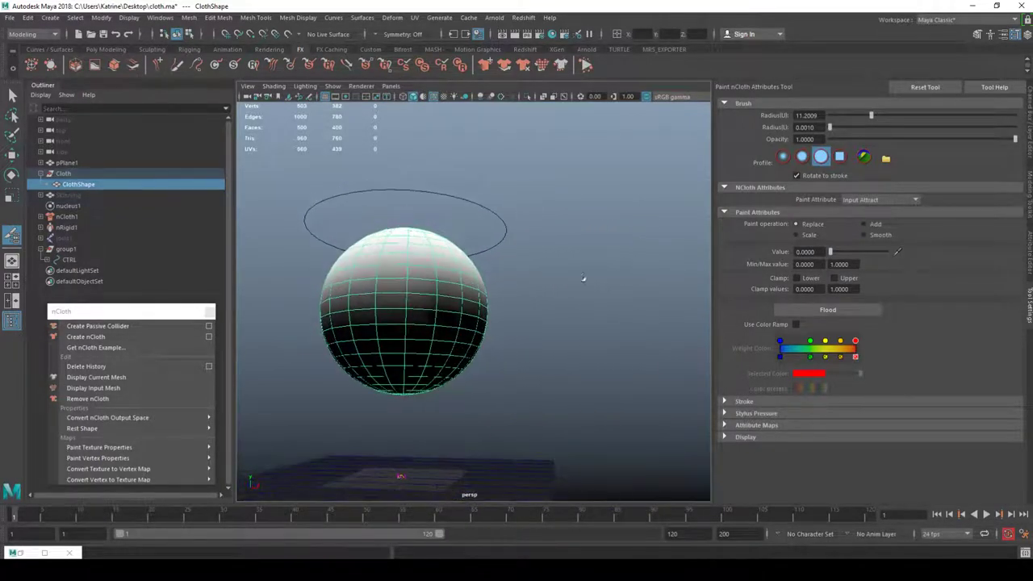
Leave the paint tool, switch Cloth to display its current mesh, and refresh its hierarchy to check for outputCloth1.
{"action": "key", "text": "w"}
{"action": "left_click", "coordinate": [617, 229]}
{"action": "right_click_drag", "start_coordinate": [618, 229], "coordinate": [490, 218], "text": "alt"}
{"action": "left_click_drag", "start_coordinate": [490, 217], "coordinate": [529, 225], "text": "alt"}
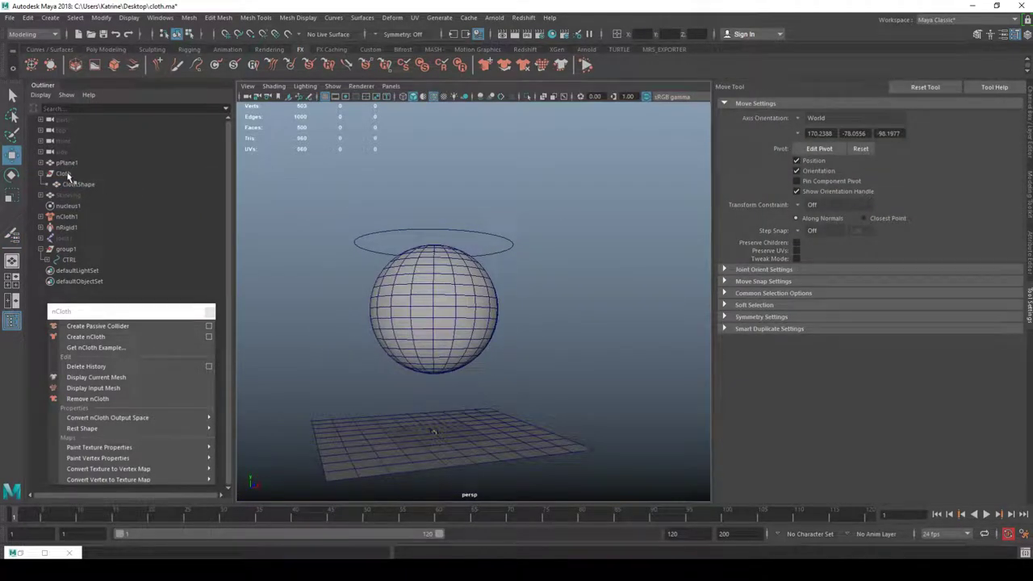
{"action": "left_click", "coordinate": [66, 174]}
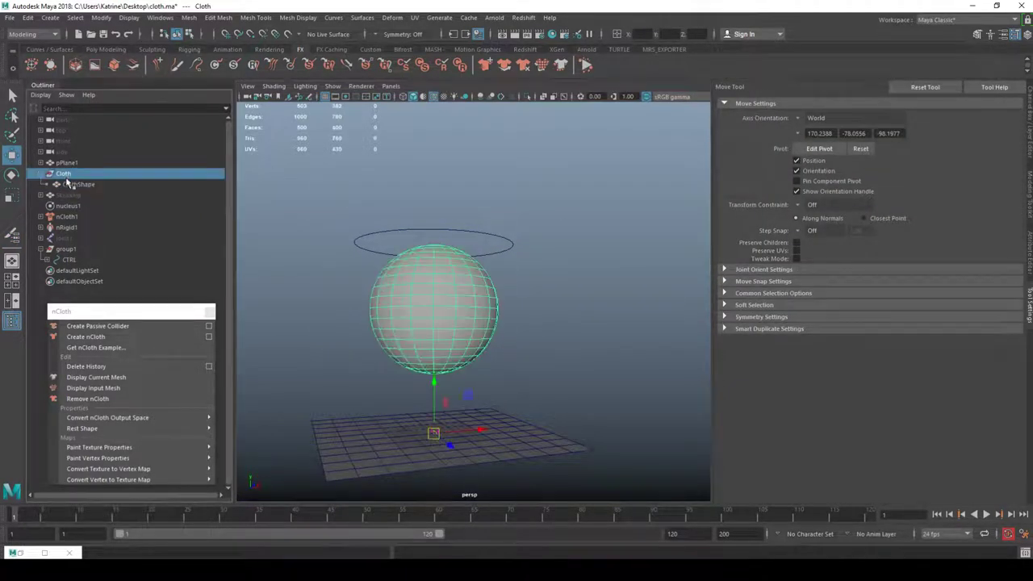
{"action": "left_click", "coordinate": [122, 379]}
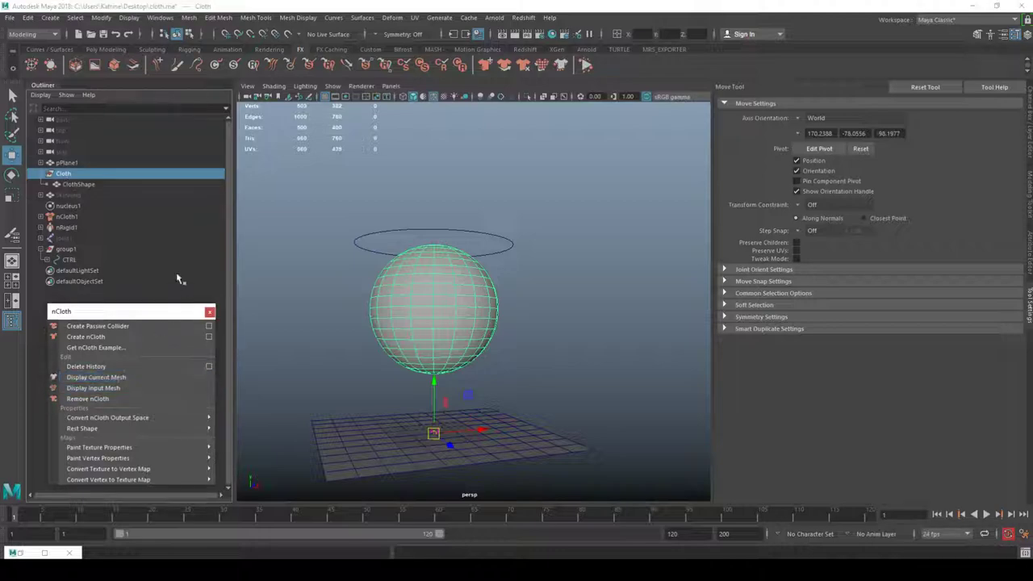
{"action": "left_click", "coordinate": [43, 175]}
{"action": "left_click", "coordinate": [42, 174]}
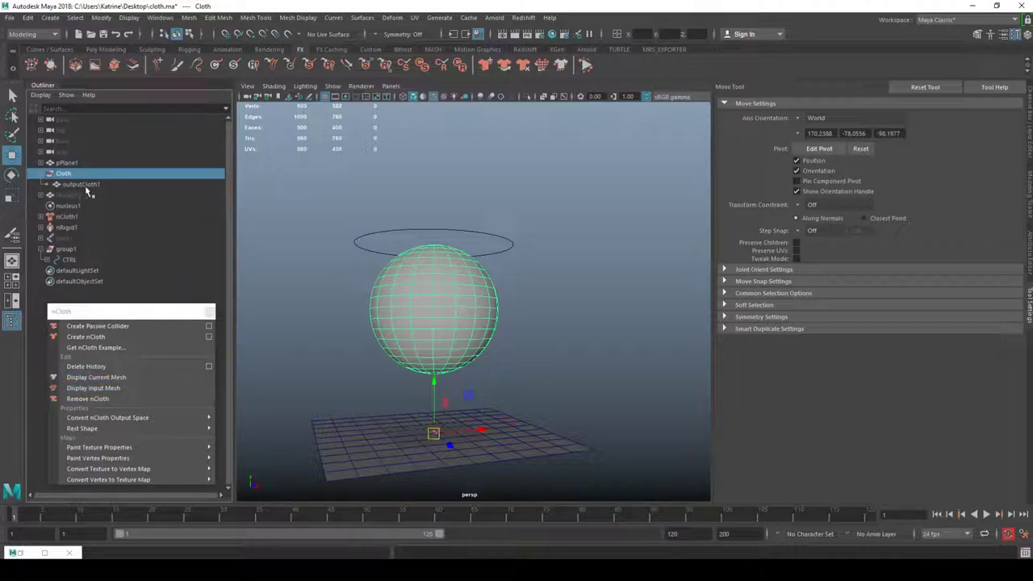
{"action": "left_click", "coordinate": [387, 200]}
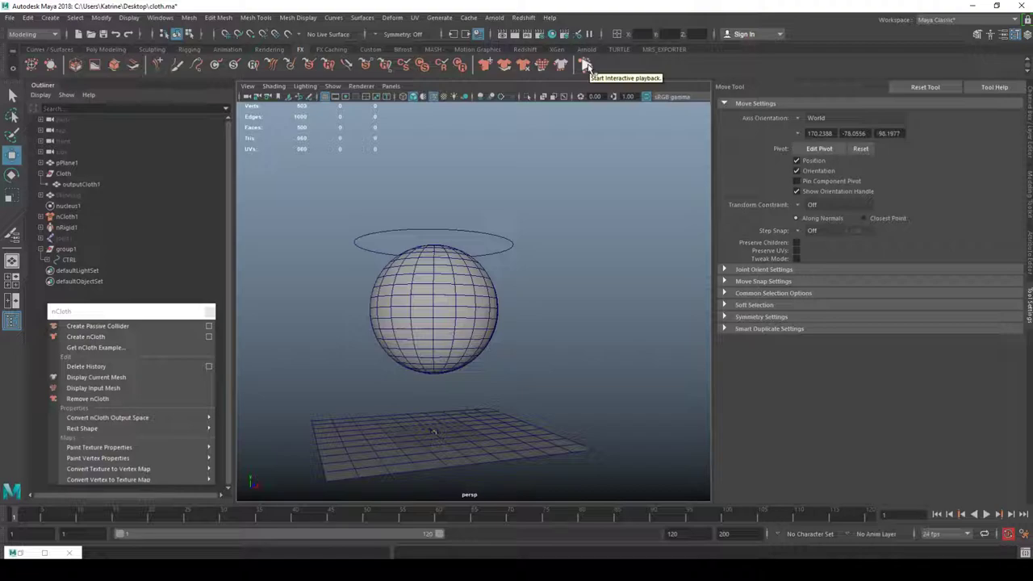
Run the simulation with interactive playback to check the painted attraction, and return to the first frame.
{"action": "left_click", "coordinate": [586, 65]}
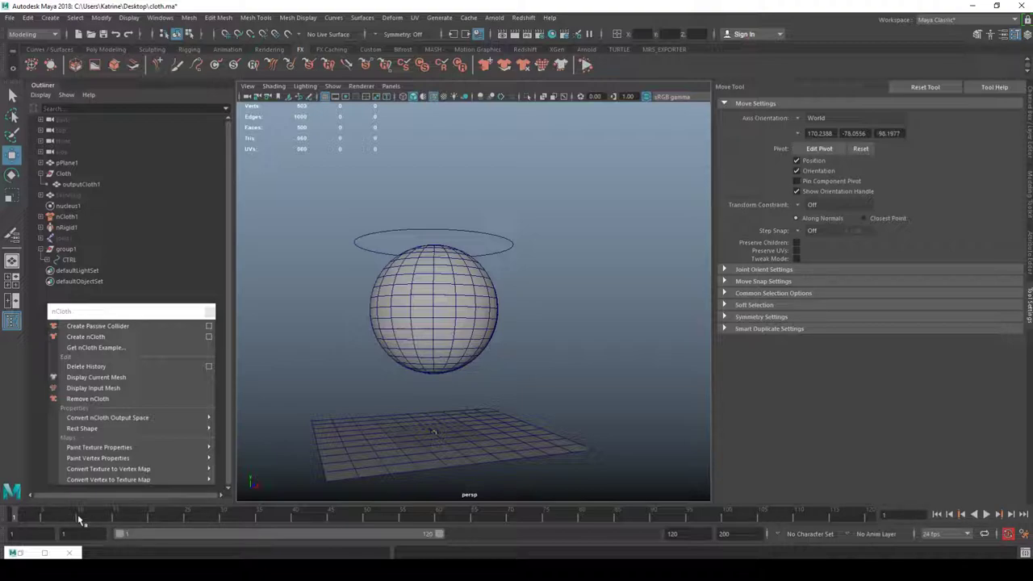
{"action": "left_click", "coordinate": [587, 65]}
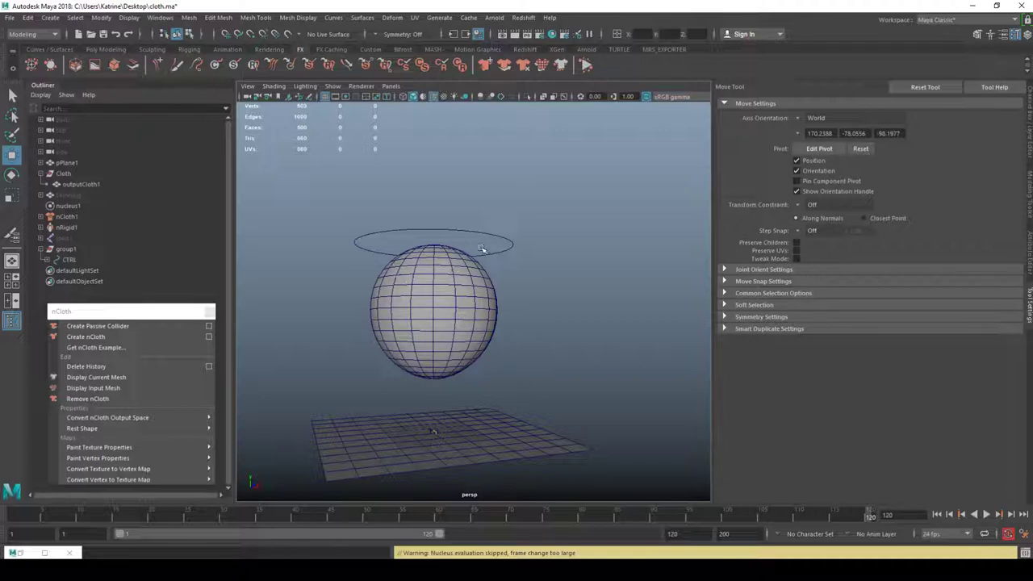
{"action": "key", "text": "alt+v"}
{"action": "key", "text": "alt+v"}
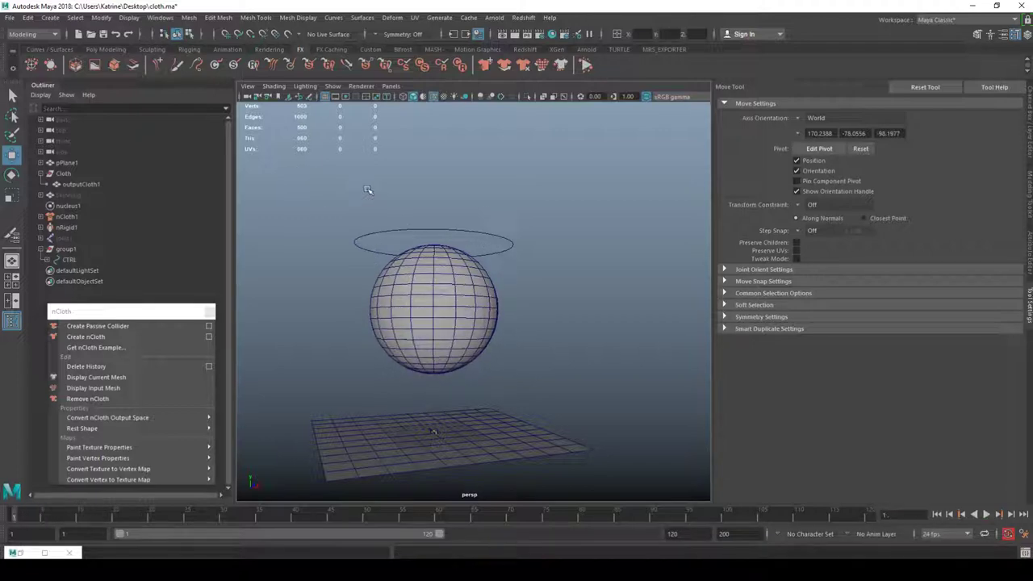
Select CTRL and extend the playback range to end at frame 300.
{"action": "left_click", "coordinate": [517, 242]}
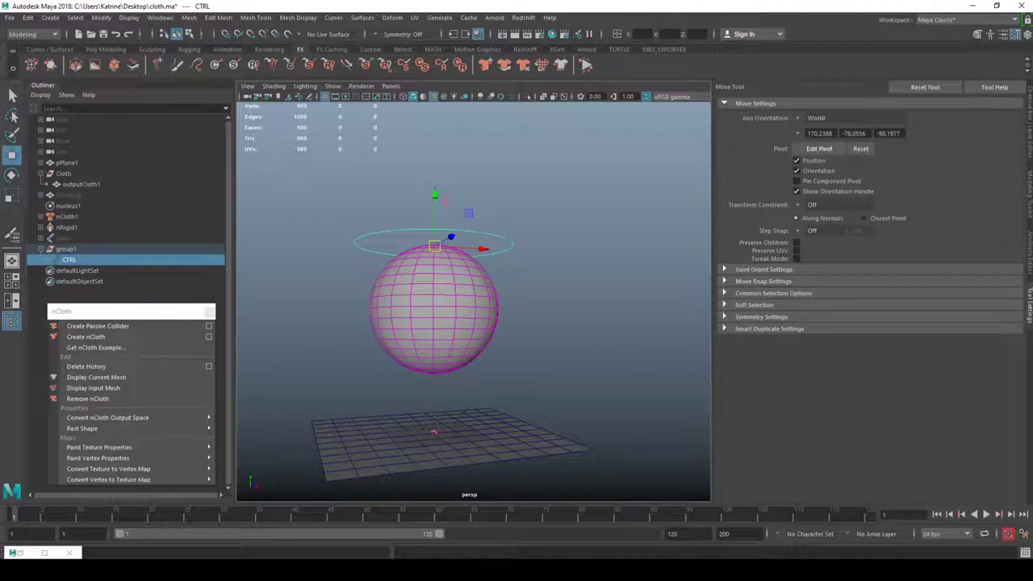
{"action": "double_click", "coordinate": [674, 535]}
{"action": "type", "text": "300"}
{"action": "key", "text": "Return"}
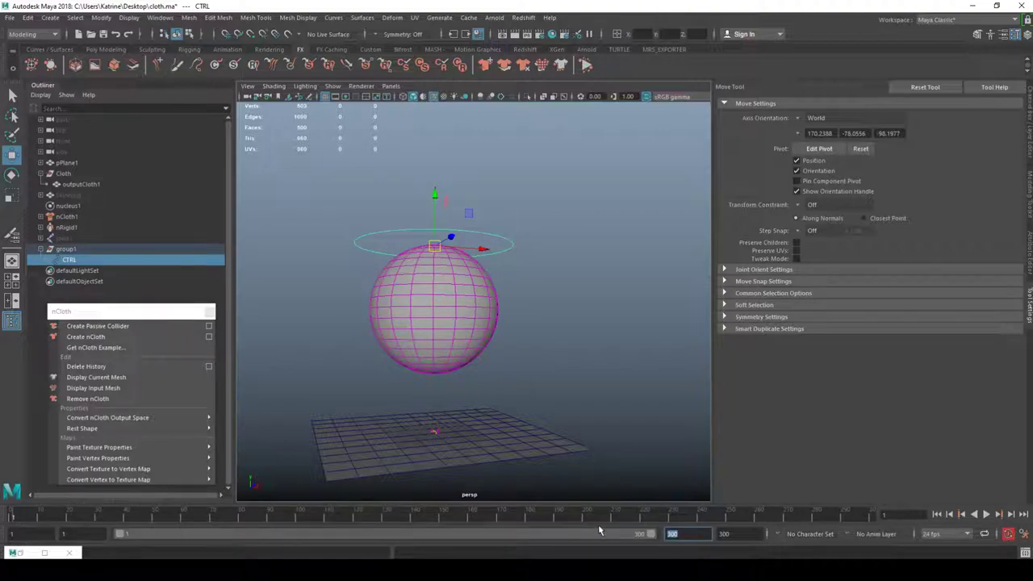
Test the painted cloth by moving CTRL around during interactive playback, stop, and return to the first frame.
{"action": "left_click_drag", "start_coordinate": [558, 254], "coordinate": [546, 253], "text": "alt"}
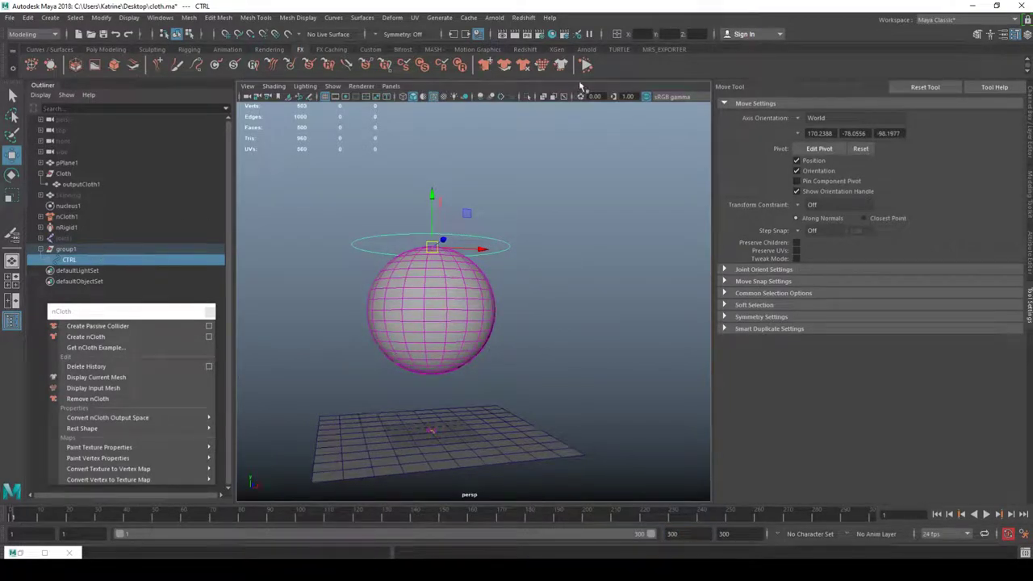
{"action": "left_click", "coordinate": [587, 66]}
{"action": "mouse_move", "coordinate": [433, 247]}
{"action": "left_mouse_down"}
{"action": "mouse_move", "coordinate": [430, 226]}
{"action": "mouse_move", "coordinate": [405, 240]}
{"action": "mouse_move", "coordinate": [439, 244]}
{"action": "mouse_move", "coordinate": [396, 222]}
{"action": "mouse_move", "coordinate": [467, 209]}
{"action": "mouse_move", "coordinate": [404, 215]}
{"action": "mouse_move", "coordinate": [453, 200]}
{"action": "mouse_move", "coordinate": [388, 229]}
{"action": "mouse_move", "coordinate": [429, 252]}
{"action": "mouse_move", "coordinate": [417, 248]}
{"action": "mouse_move", "coordinate": [427, 242]}
{"action": "mouse_move", "coordinate": [424, 257]}
{"action": "left_mouse_up"}
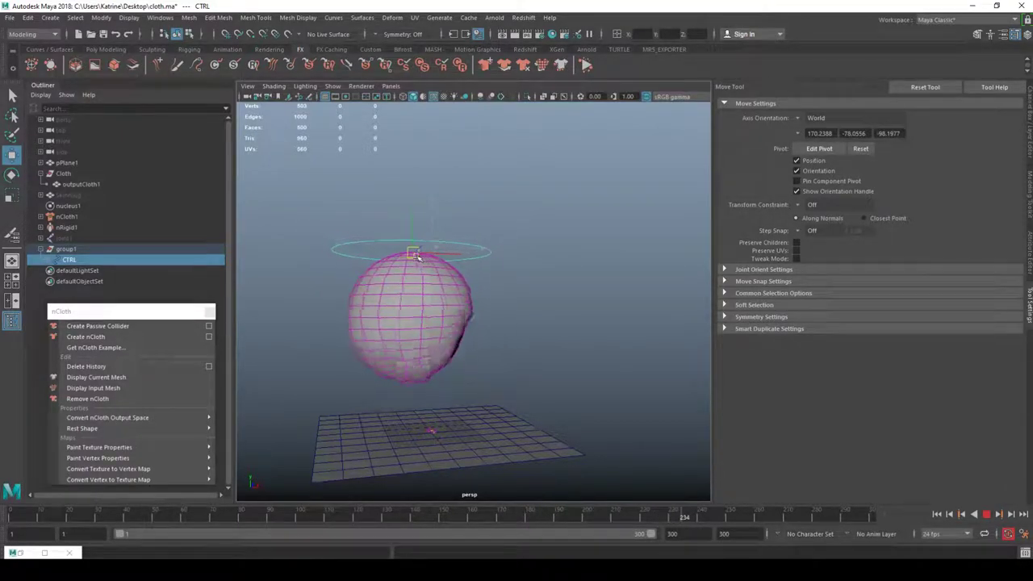
{"action": "key", "text": "Escape"}
{"action": "key", "text": "alt+shift+v"}
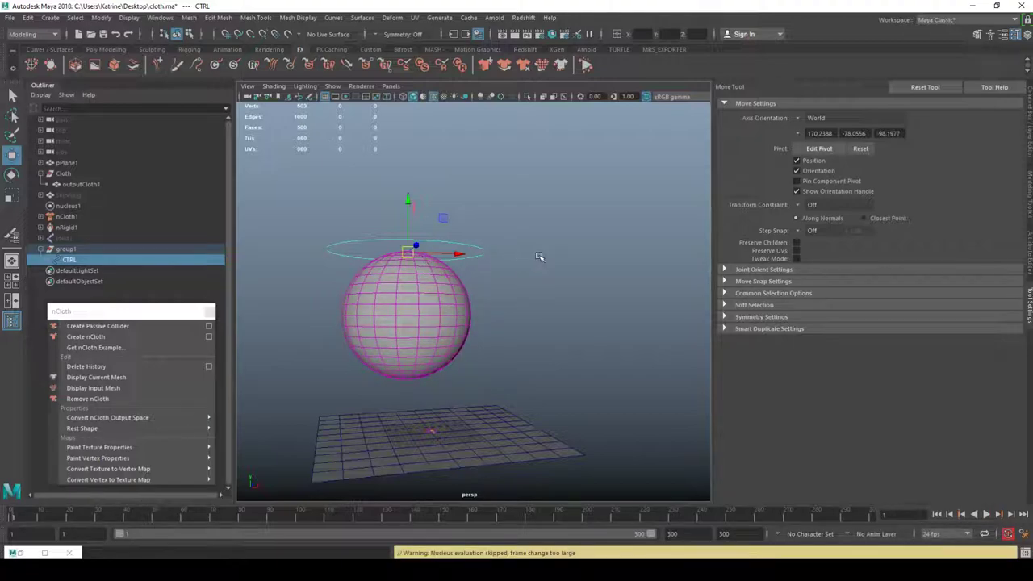
{"action": "left_click_drag", "start_coordinate": [518, 264], "coordinate": [521, 264], "text": "alt"}
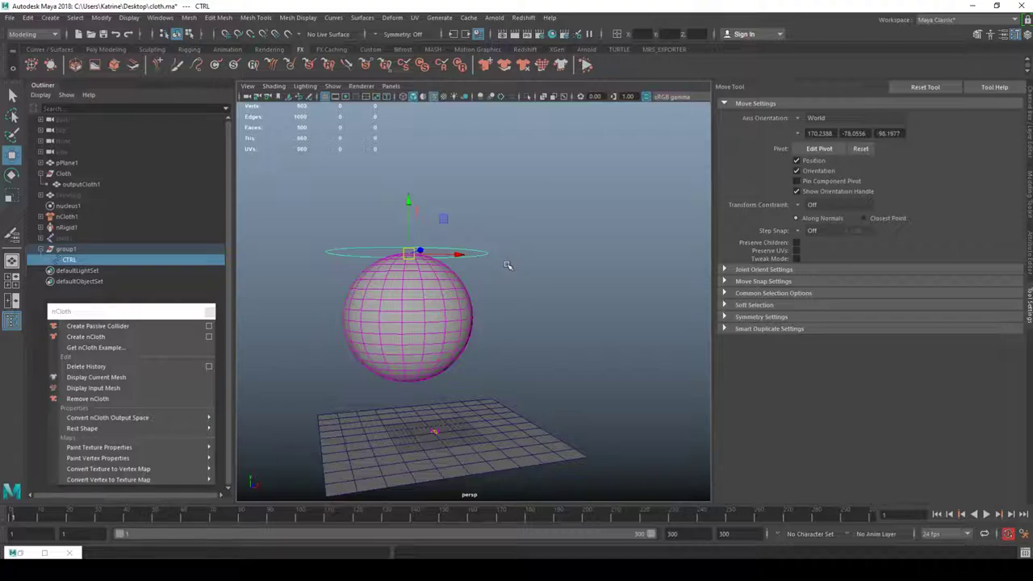
{"action": "left_click_drag", "start_coordinate": [507, 266], "coordinate": [497, 268], "text": "alt"}
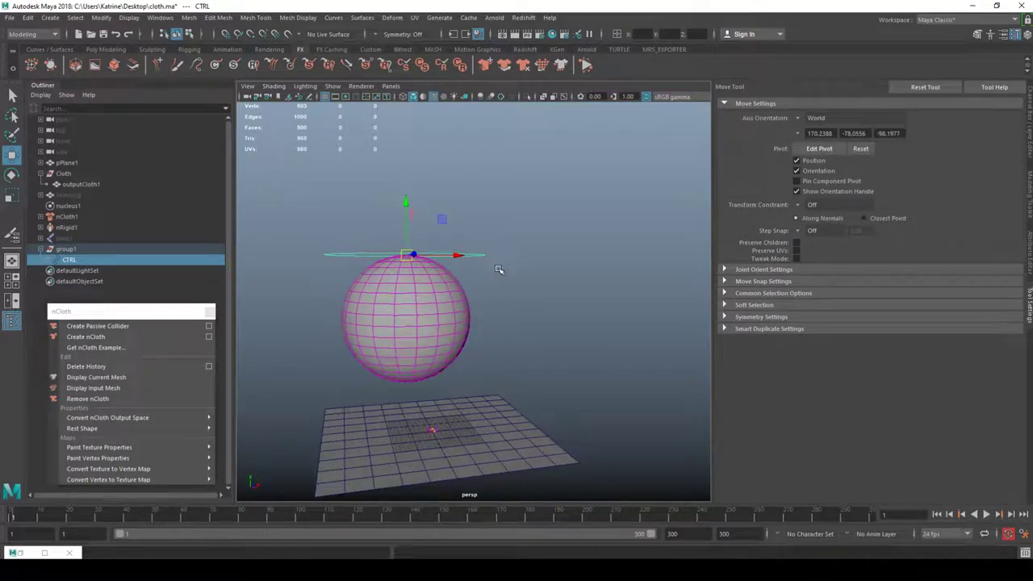
{"action": "left_click", "coordinate": [514, 265]}
{"action": "left_click", "coordinate": [483, 255]}
{"action": "left_click", "coordinate": [322, 311]}
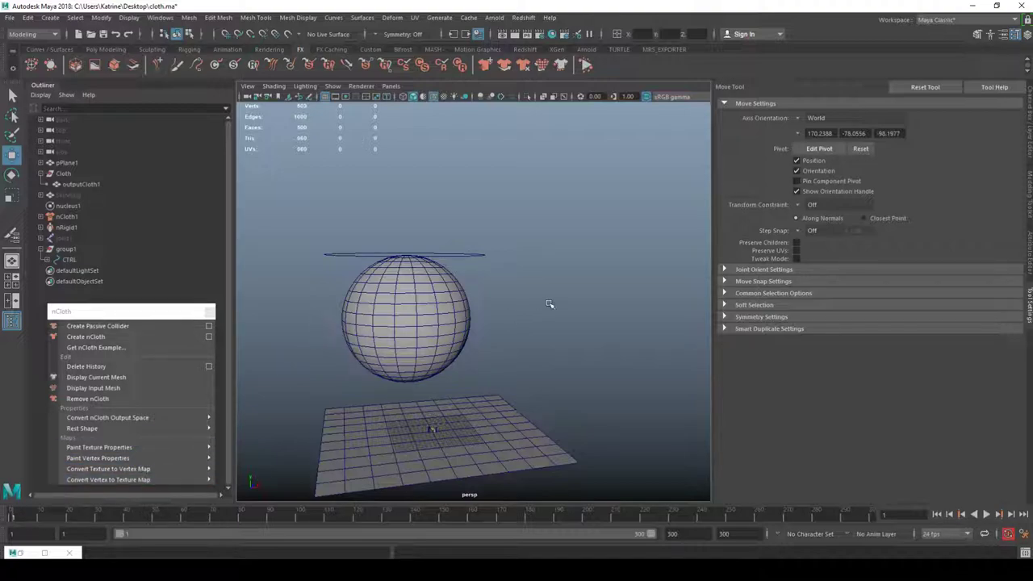
Play the simulation while moving CTRL to a higher position, stop it, and return to the first frame.
{"action": "left_click", "coordinate": [986, 514]}
{"action": "left_click_drag", "start_coordinate": [480, 216], "coordinate": [435, 235]}
{"action": "key", "text": "Escape"}
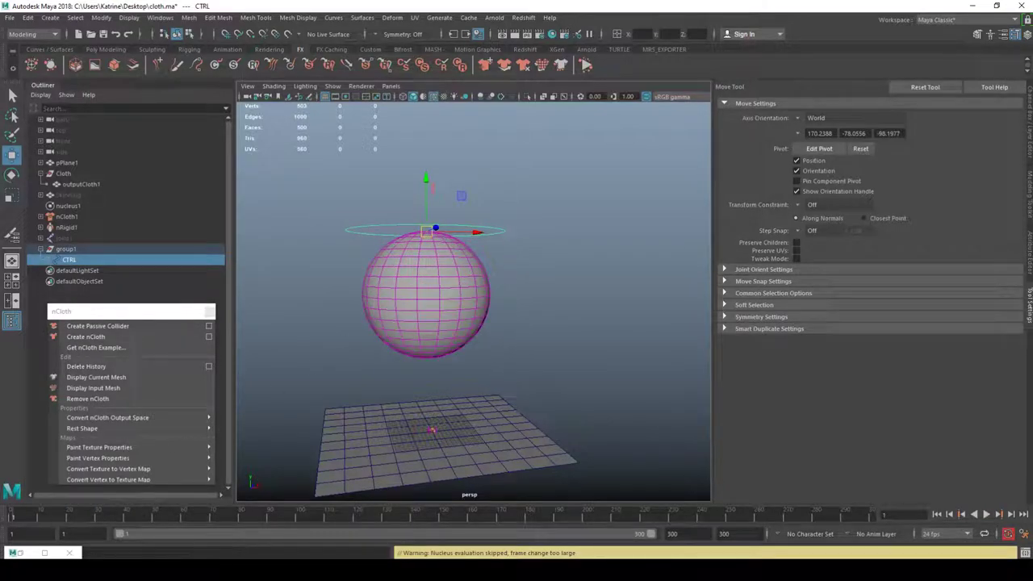
{"action": "left_click", "coordinate": [31, 519]}
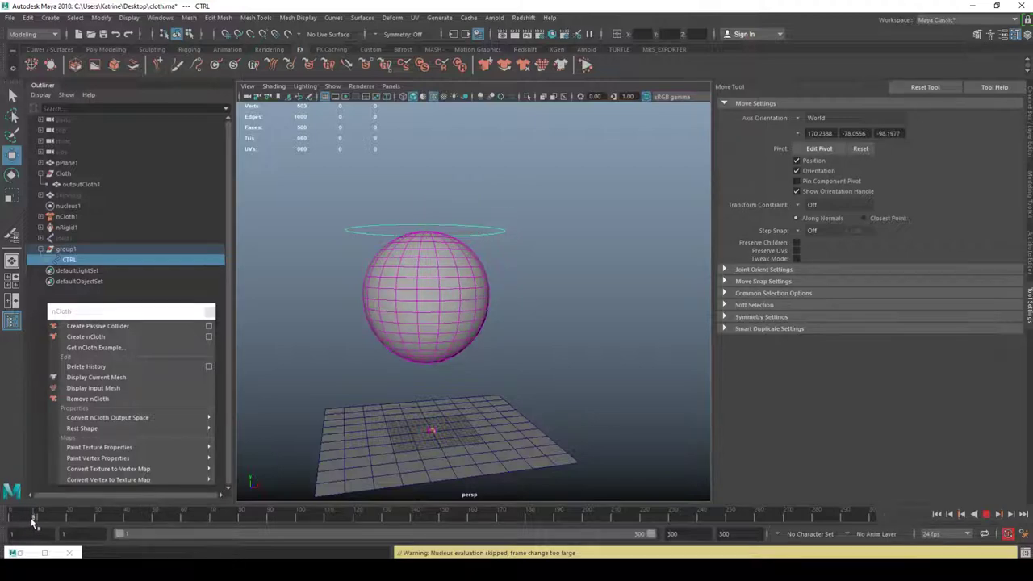
{"action": "key", "text": "alt+v"}
{"action": "key", "text": "alt+v"}
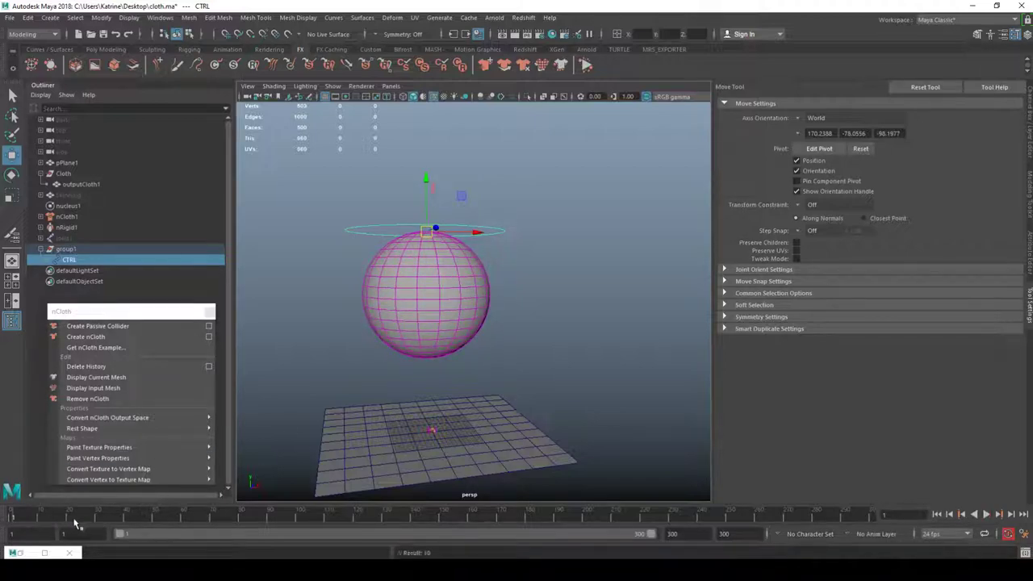
Animate CTRL with keyframes at frames 9, 17 and 26, moving it to a different position at each.
{"action": "left_click_drag", "start_coordinate": [91, 517], "coordinate": [37, 517]}
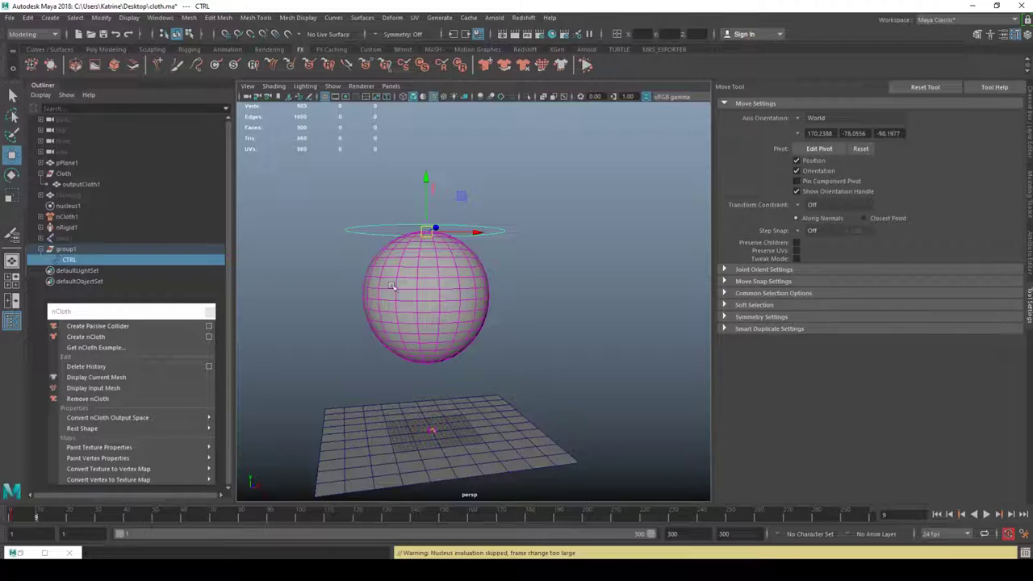
{"action": "left_click_drag", "start_coordinate": [422, 235], "coordinate": [396, 262]}
{"action": "key", "text": "s"}
{"action": "left_click_drag", "start_coordinate": [58, 518], "coordinate": [61, 517]}
{"action": "left_click_drag", "start_coordinate": [398, 259], "coordinate": [443, 281]}
{"action": "key", "text": "s"}
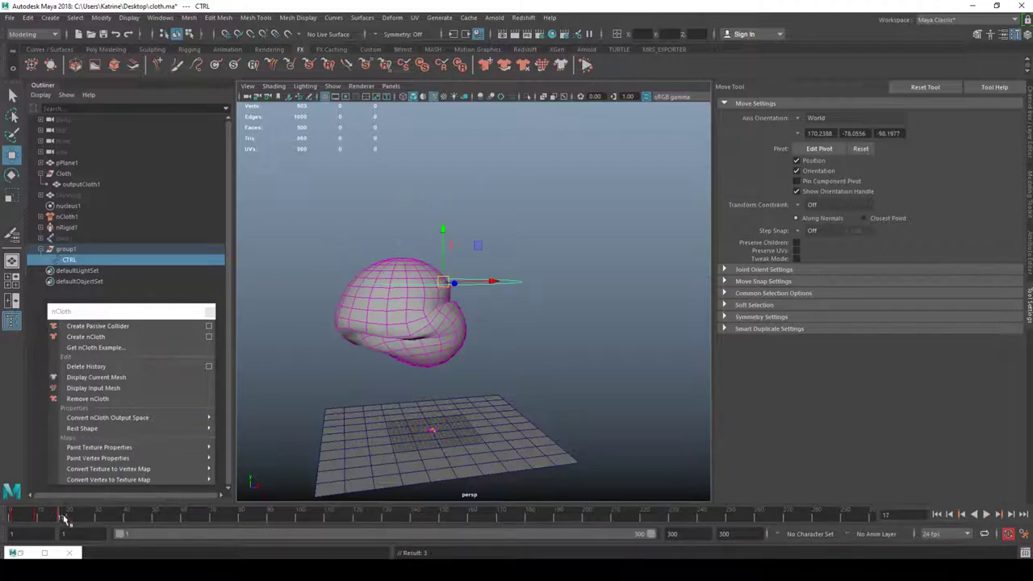
{"action": "left_click_drag", "start_coordinate": [63, 518], "coordinate": [86, 518]}
{"action": "left_click_drag", "start_coordinate": [443, 280], "coordinate": [417, 256]}
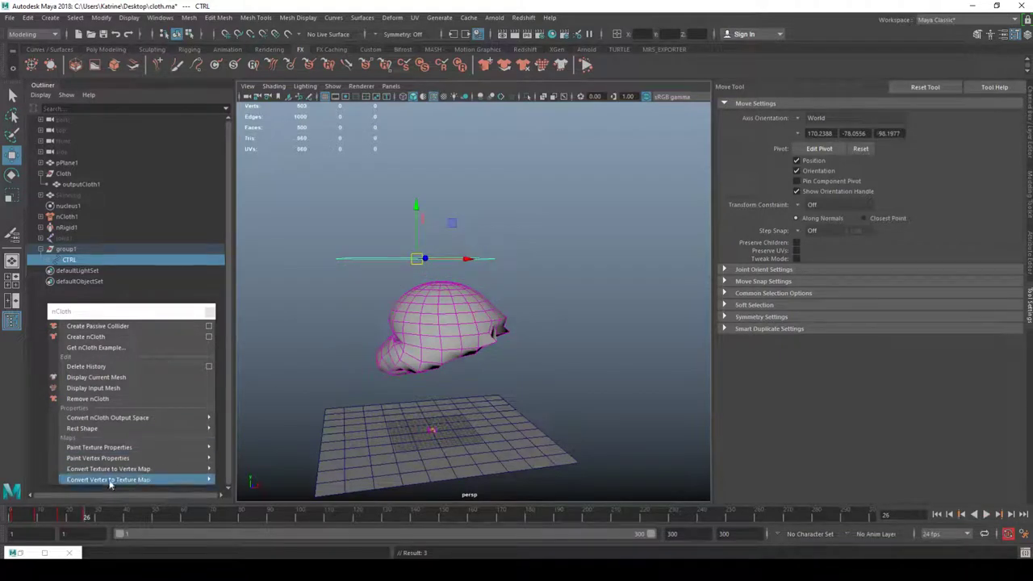
Deselect everything and play the cloth simulation with the animated CTRL from the first frame, and stop it.
{"action": "left_click_drag", "start_coordinate": [66, 517], "coordinate": [10, 517]}
{"action": "left_click", "coordinate": [604, 198]}
{"action": "key", "text": "alt+v"}
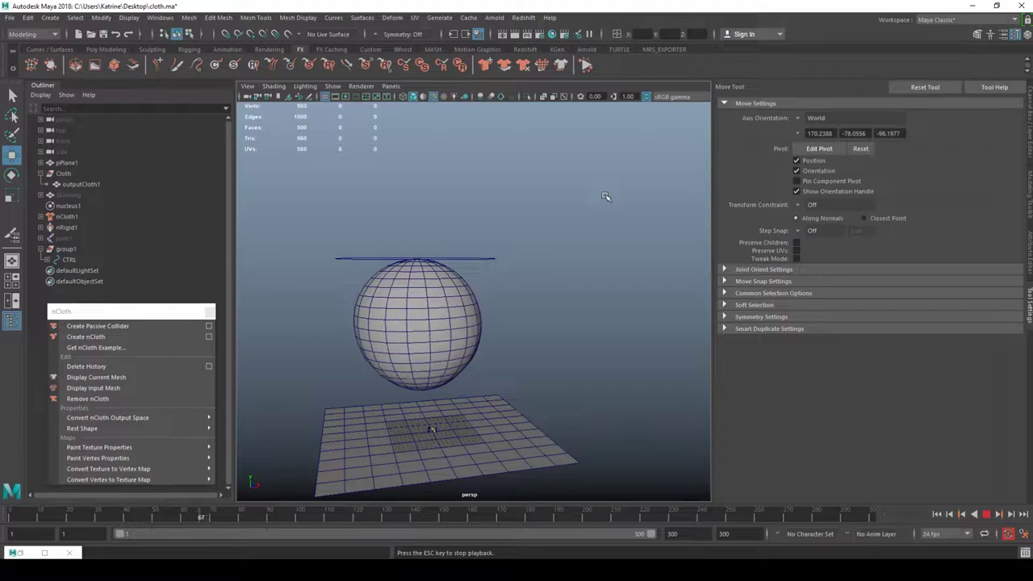
{"action": "key", "text": "Escape"}
Show the attributes of nCloth1 and look through the available nCloth presets.
{"action": "left_click", "coordinate": [421, 312]}
{"action": "left_click", "coordinate": [611, 235]}
{"action": "left_click", "coordinate": [433, 309]}
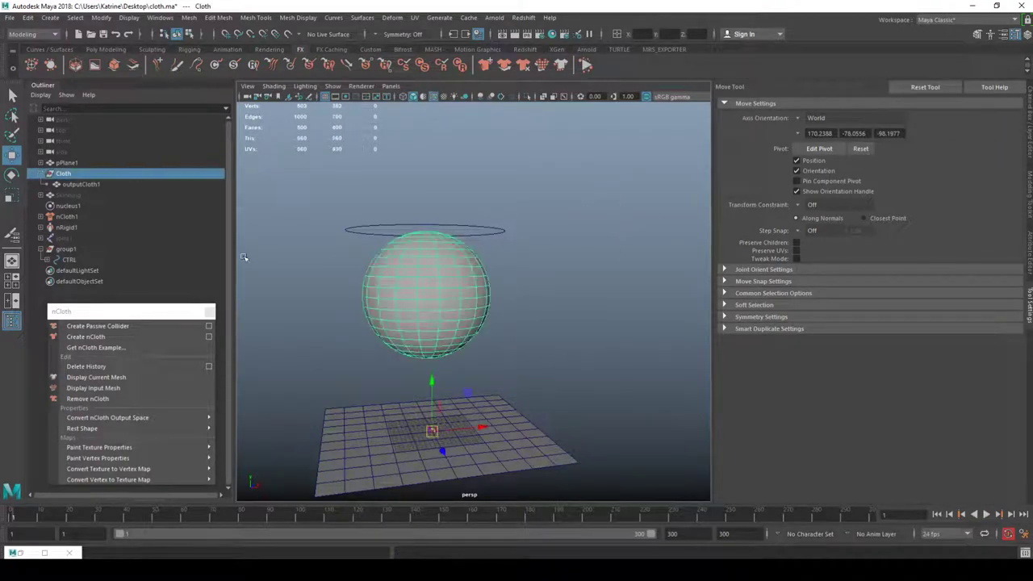
{"action": "left_click", "coordinate": [77, 218]}
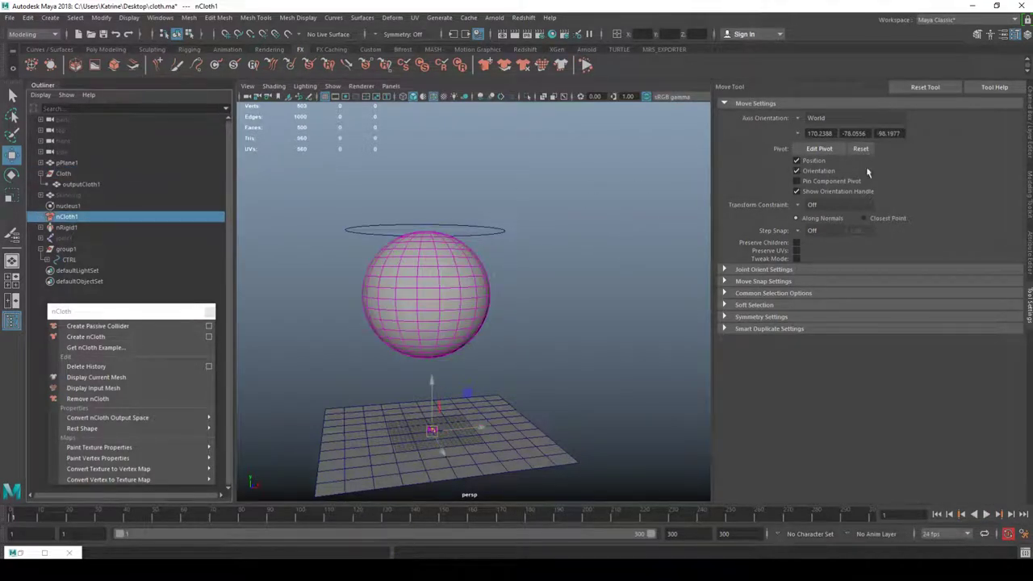
{"action": "key", "text": "ctrl+a"}
{"action": "left_click", "coordinate": [930, 133]}
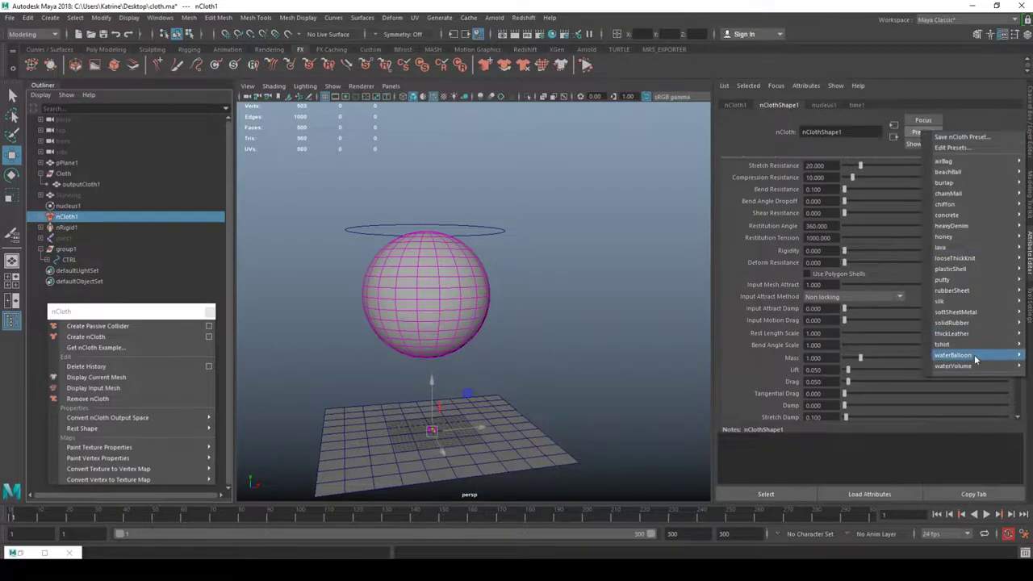
{"action": "mouse_move", "coordinate": [960, 349]}
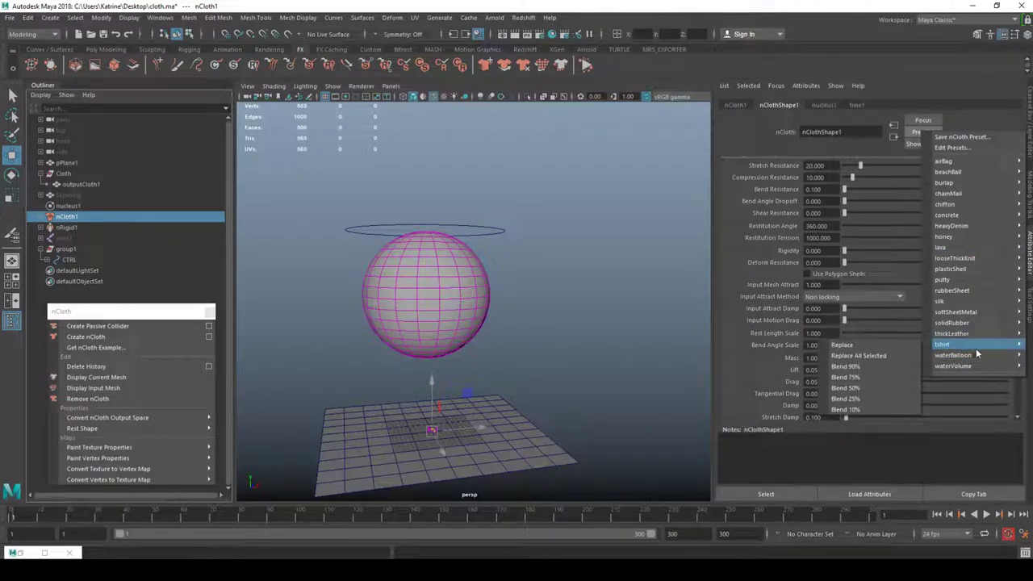
{"action": "left_click", "coordinate": [511, 187]}
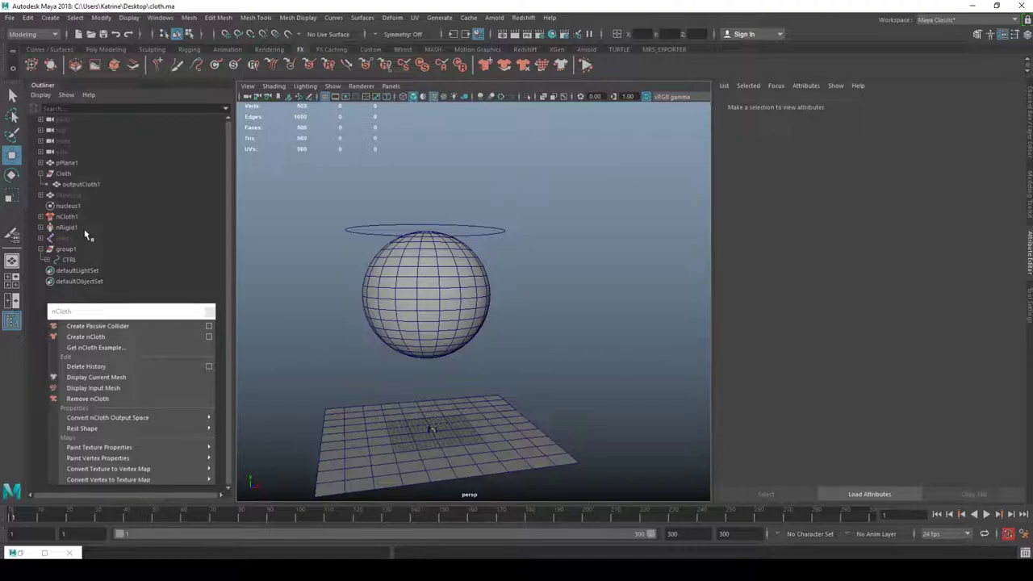
Apply the tshirt preset to Cloth's nClothShape1 with a 50% blend.
{"action": "left_click", "coordinate": [80, 184]}
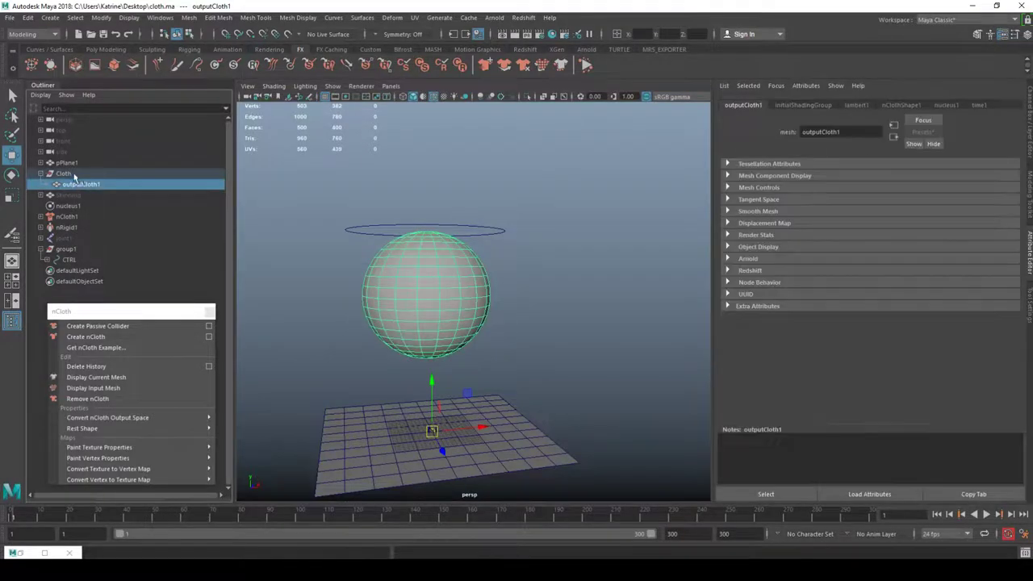
{"action": "left_click", "coordinate": [65, 174]}
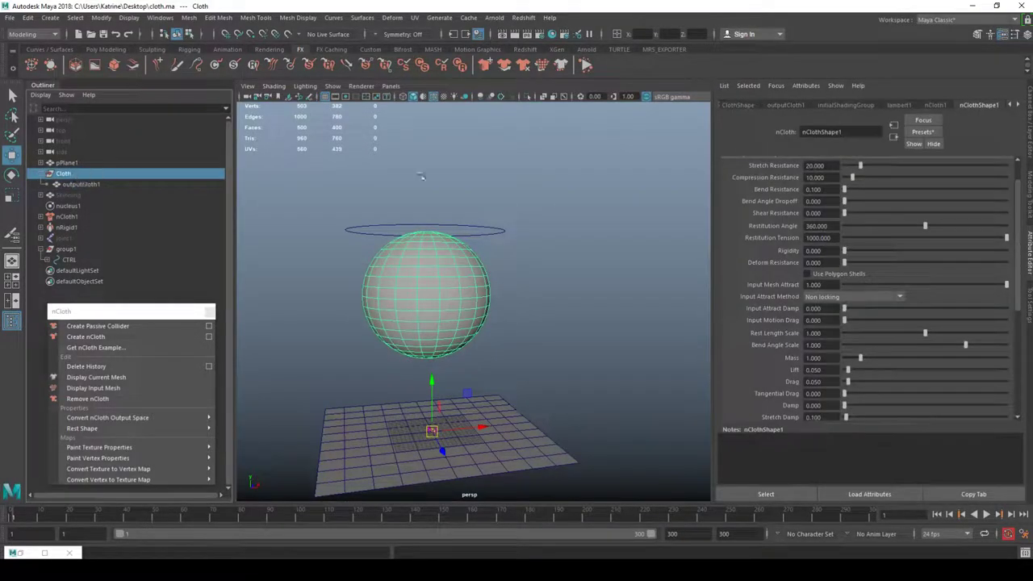
{"action": "left_click", "coordinate": [923, 131]}
{"action": "mouse_move", "coordinate": [969, 318]}
{"action": "mouse_move", "coordinate": [969, 347]}
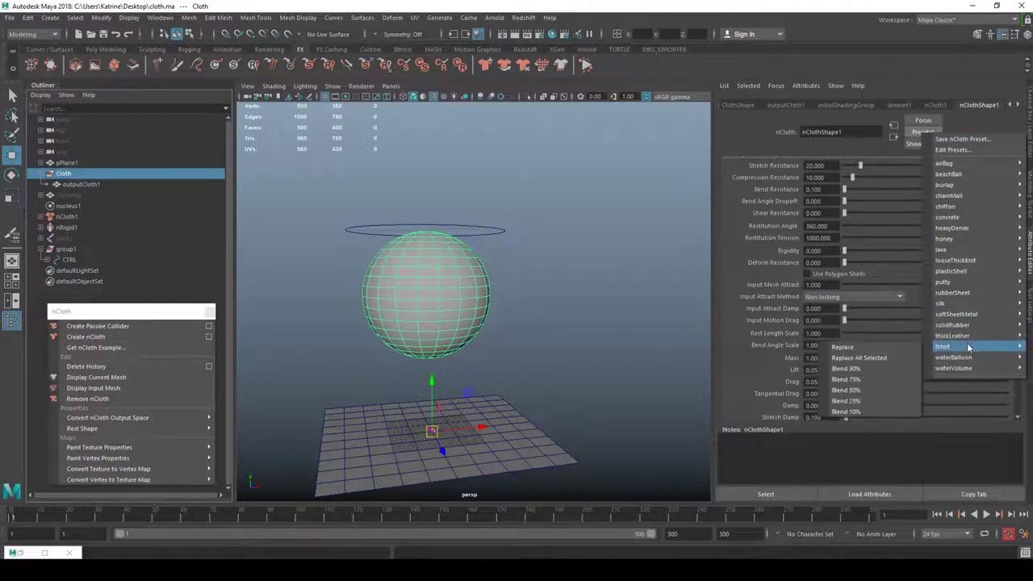
{"action": "left_click", "coordinate": [869, 394]}
Play the simulation to check the blended tshirt settings, stop, and return to the first frame.
{"action": "left_click", "coordinate": [638, 239]}
{"action": "key", "text": "alt+v"}
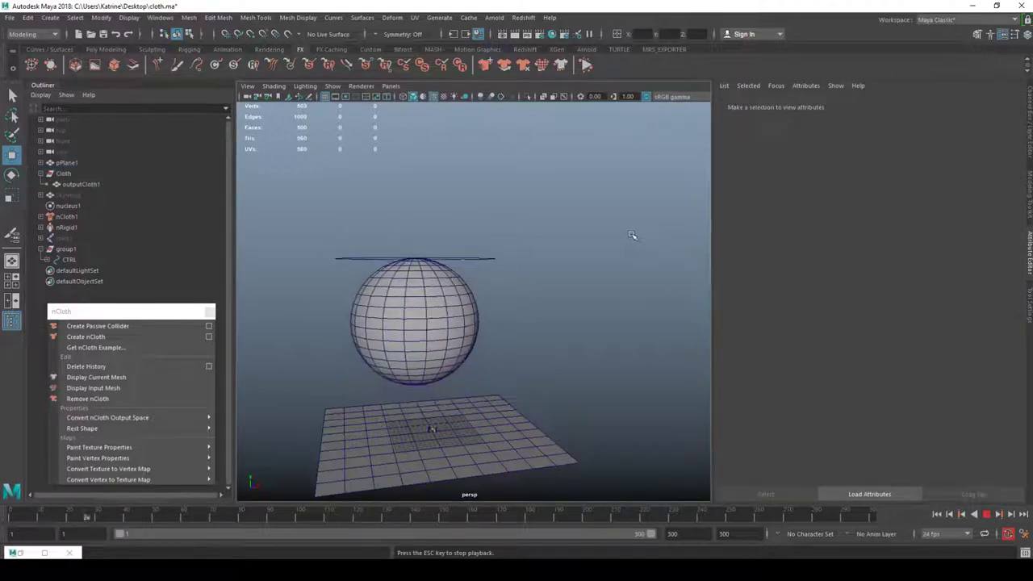
{"action": "key", "text": "alt+v"}
{"action": "key", "text": "alt+shift+v"}
Replace the settings of Cloth's nClothShape1 with the silk preset.
{"action": "left_click", "coordinate": [444, 284]}
{"action": "left_click", "coordinate": [918, 133]}
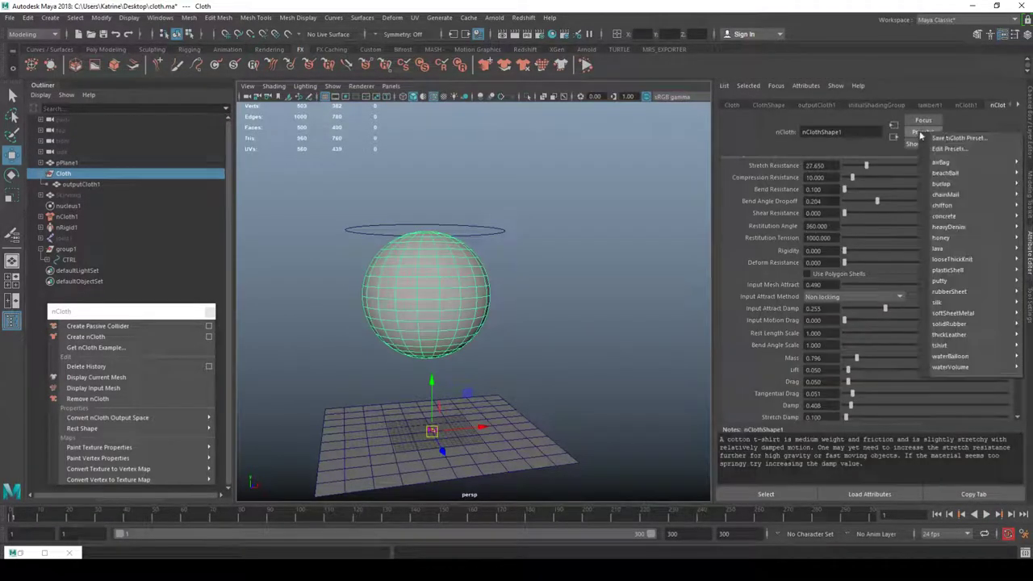
{"action": "mouse_move", "coordinate": [952, 250]}
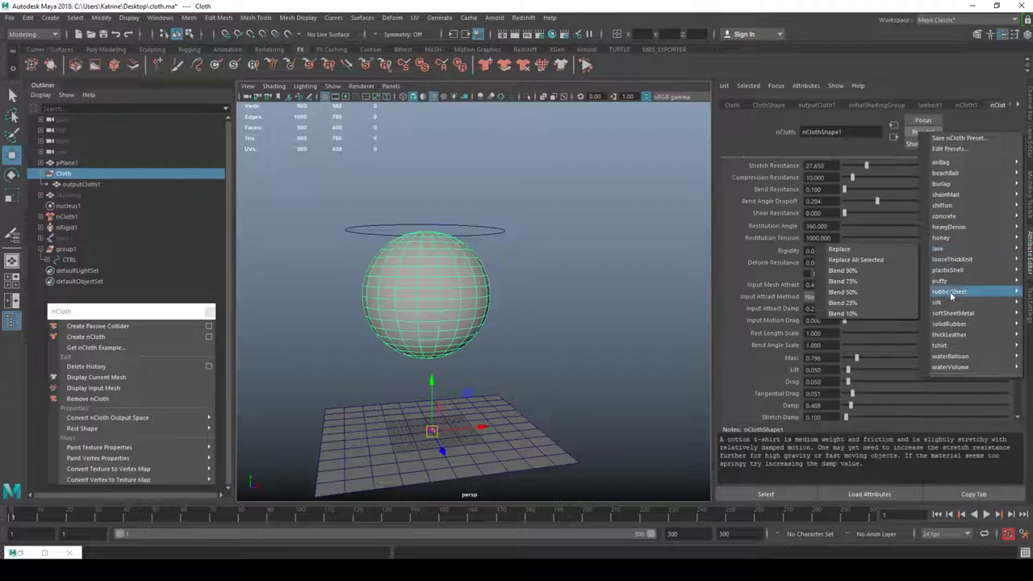
{"action": "mouse_move", "coordinate": [955, 307]}
{"action": "left_click", "coordinate": [836, 304]}
Play the simulation to check the silk preset, stop, and return to the first frame.
{"action": "left_click", "coordinate": [609, 204]}
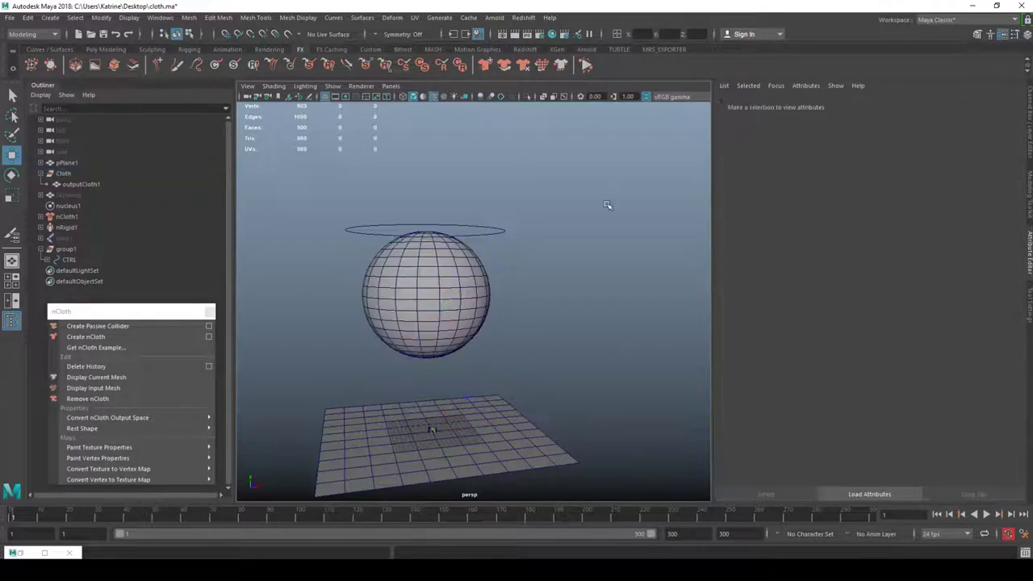
{"action": "key", "text": "alt+v"}
{"action": "key", "text": "alt+v"}
{"action": "key", "text": "alt+shift+v"}
Set the Input Mesh Attract of Cloth's nClothShape1 to 1.000.
{"action": "left_click", "coordinate": [479, 276]}
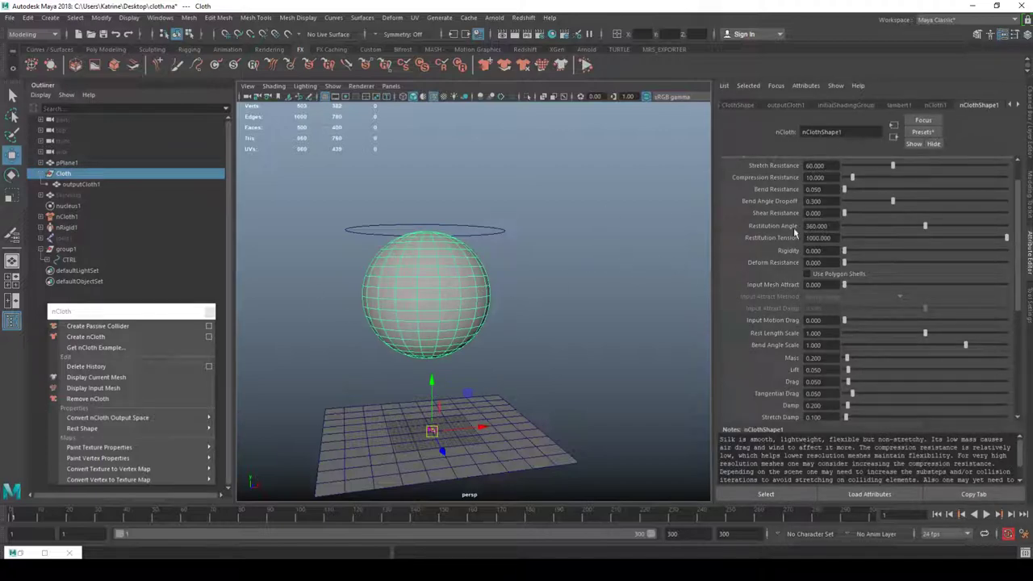
{"action": "left_click", "coordinate": [924, 134]}
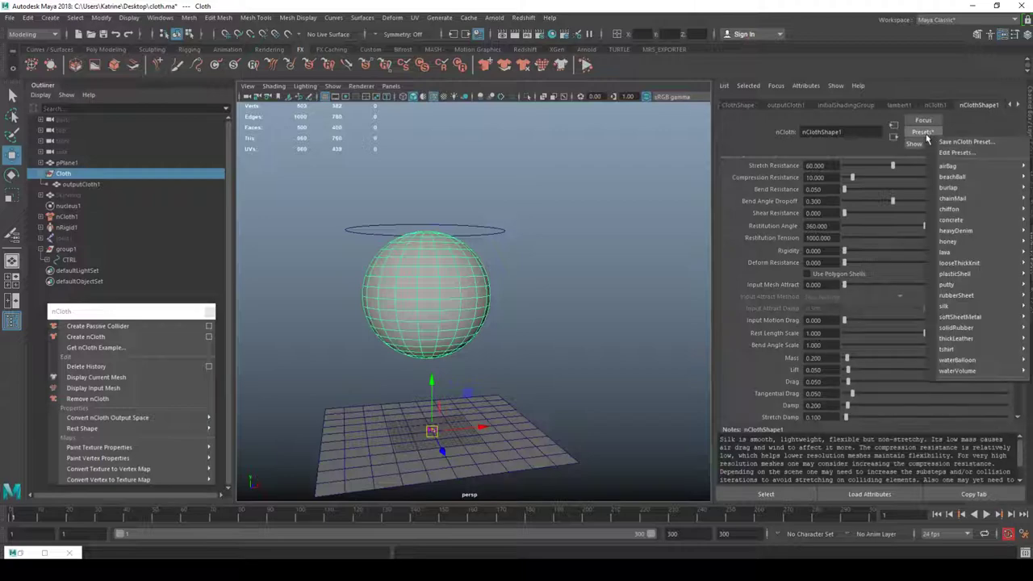
{"action": "left_click", "coordinate": [714, 283]}
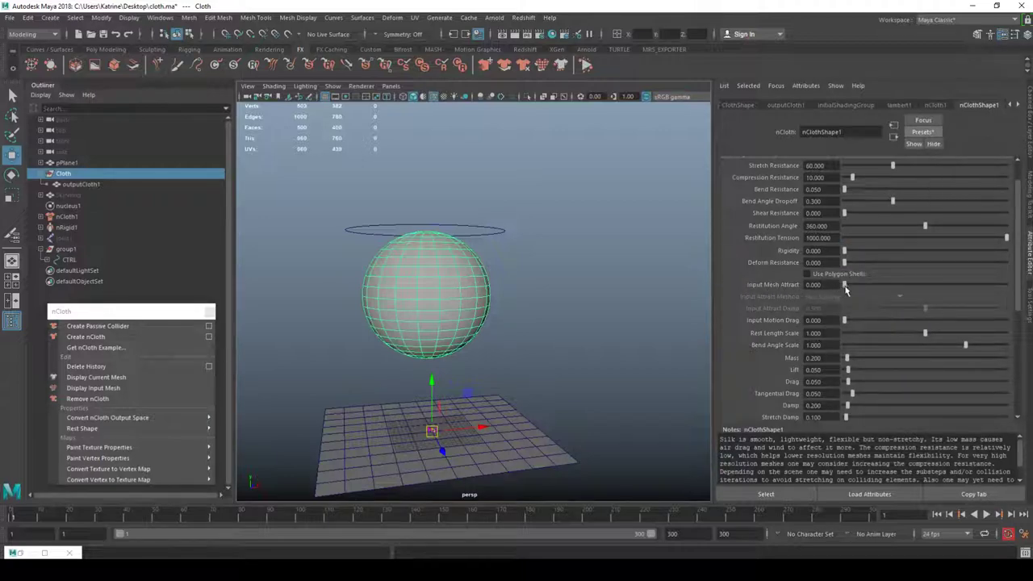
{"action": "left_click_drag", "start_coordinate": [845, 286], "coordinate": [1009, 285]}
Play the silk simulation with full input attraction, stop, and return to the first frame.
{"action": "left_click", "coordinate": [586, 215]}
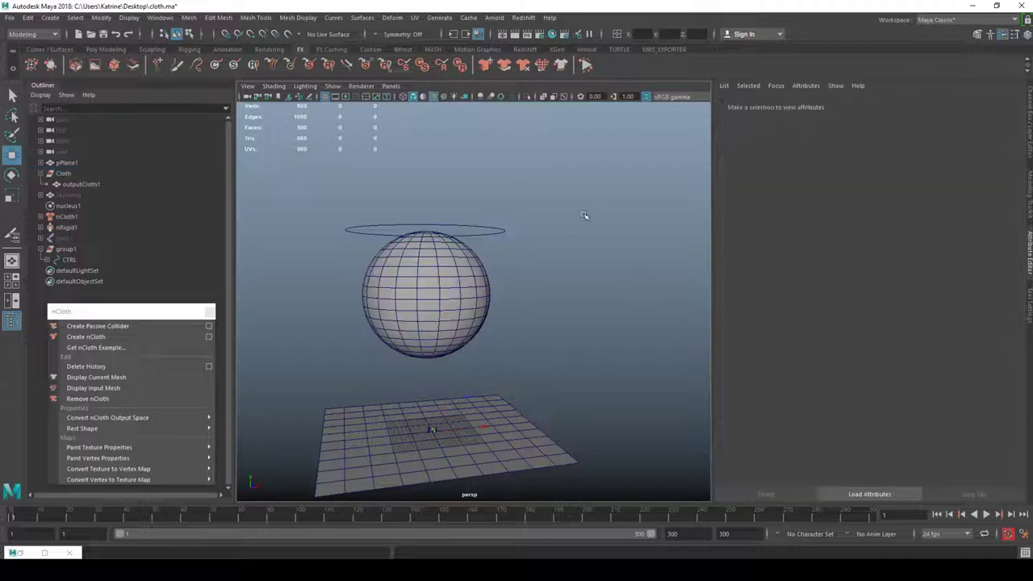
{"action": "key", "text": "alt+v"}
{"action": "key", "text": "alt+v"}
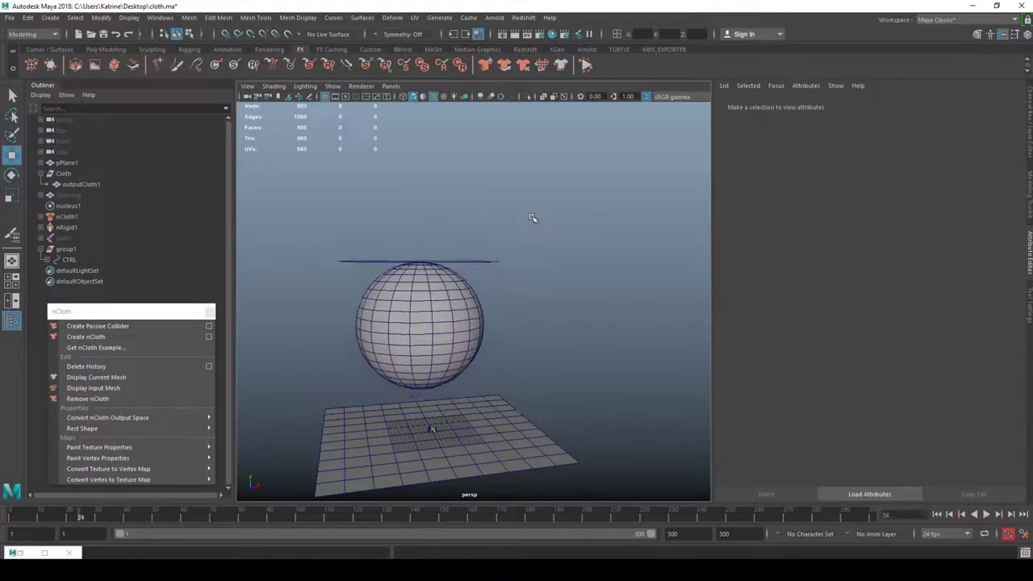
{"action": "key", "text": "alt+shift+v"}
{"action": "left_click", "coordinate": [478, 280]}
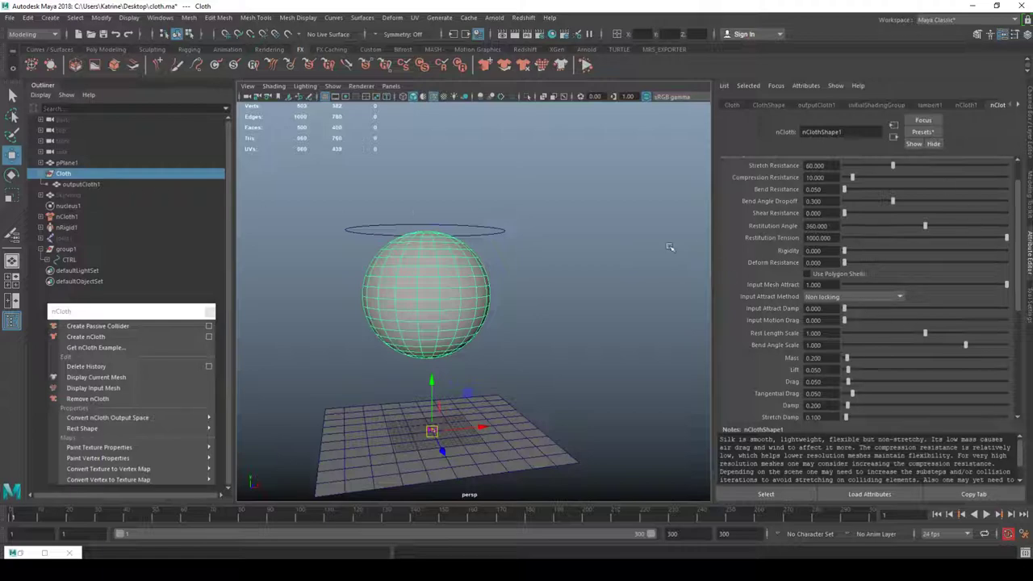
{"action": "left_click", "coordinate": [923, 131]}
{"action": "mouse_move", "coordinate": [955, 208]}
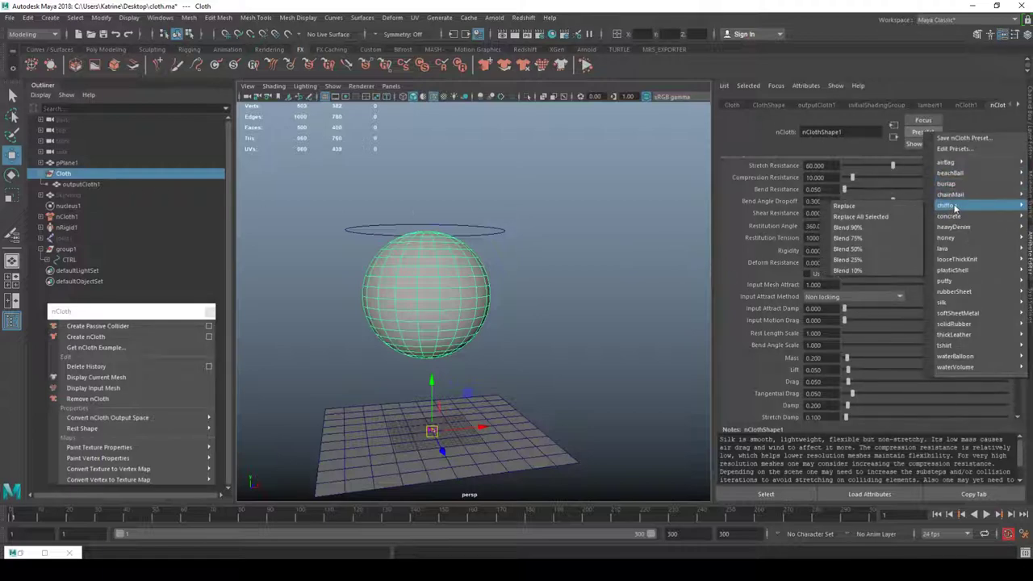
{"action": "left_click", "coordinate": [604, 280]}
Display the input mesh of Cloth and select its ClothShape node.
{"action": "left_click", "coordinate": [66, 174]}
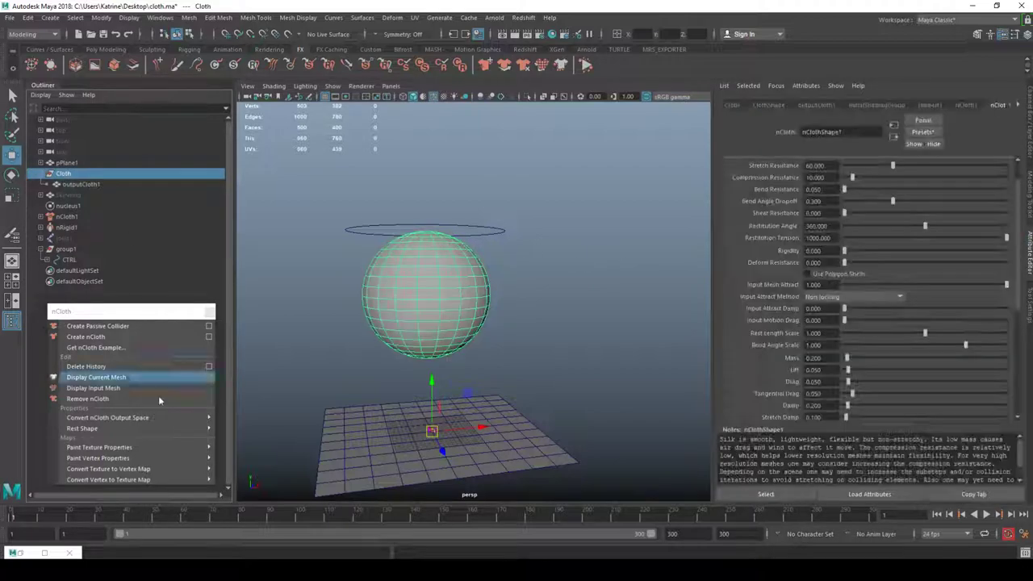
{"action": "left_click", "coordinate": [115, 391]}
{"action": "left_click", "coordinate": [41, 174]}
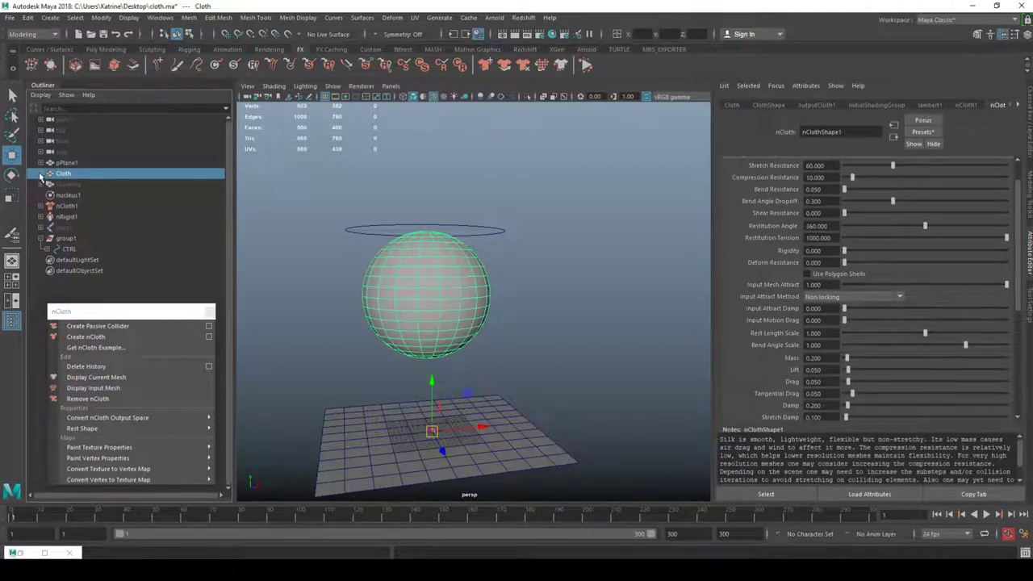
{"action": "left_click", "coordinate": [41, 174]}
{"action": "left_click", "coordinate": [85, 186]}
{"action": "left_click_drag", "start_coordinate": [583, 322], "coordinate": [606, 241], "text": "alt"}
{"action": "mouse_move", "coordinate": [437, 261]}
{"action": "right_mouse_down"}
{"action": "mouse_move", "coordinate": [421, 480]}
{"action": "mouse_move", "coordinate": [428, 447]}
{"action": "mouse_move", "coordinate": [523, 442]}
{"action": "mouse_move", "coordinate": [468, 448]}
{"action": "right_mouse_up"}
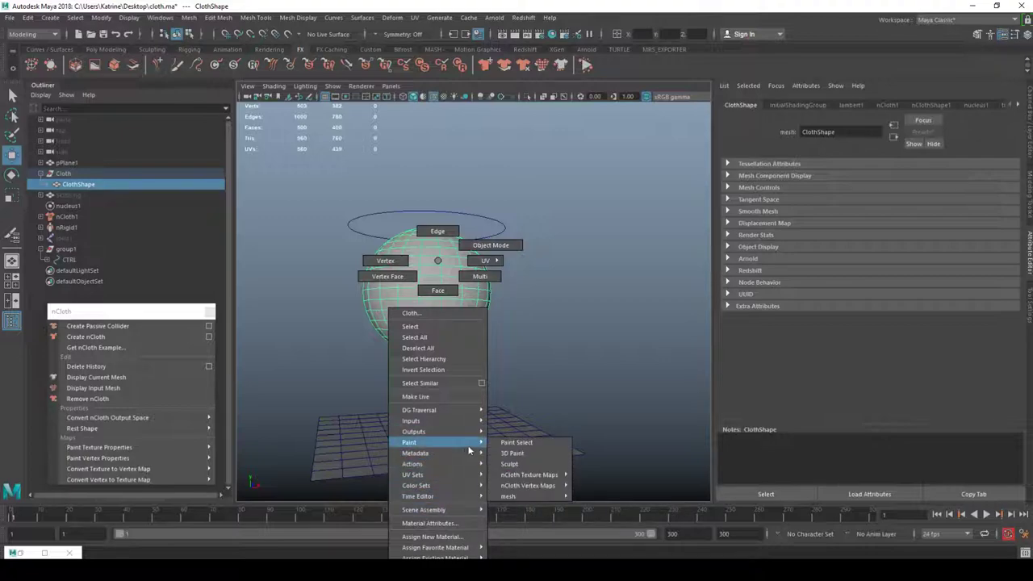
{"action": "mouse_move", "coordinate": [528, 485]}
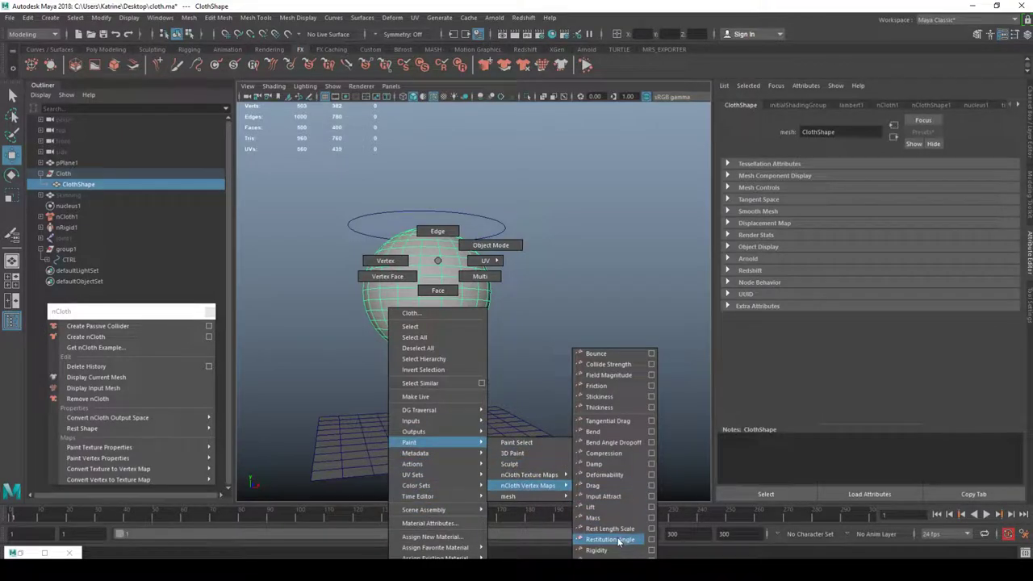
{"action": "right_click_drag", "start_coordinate": [619, 541], "coordinate": [623, 498]}
{"action": "key", "text": "w"}
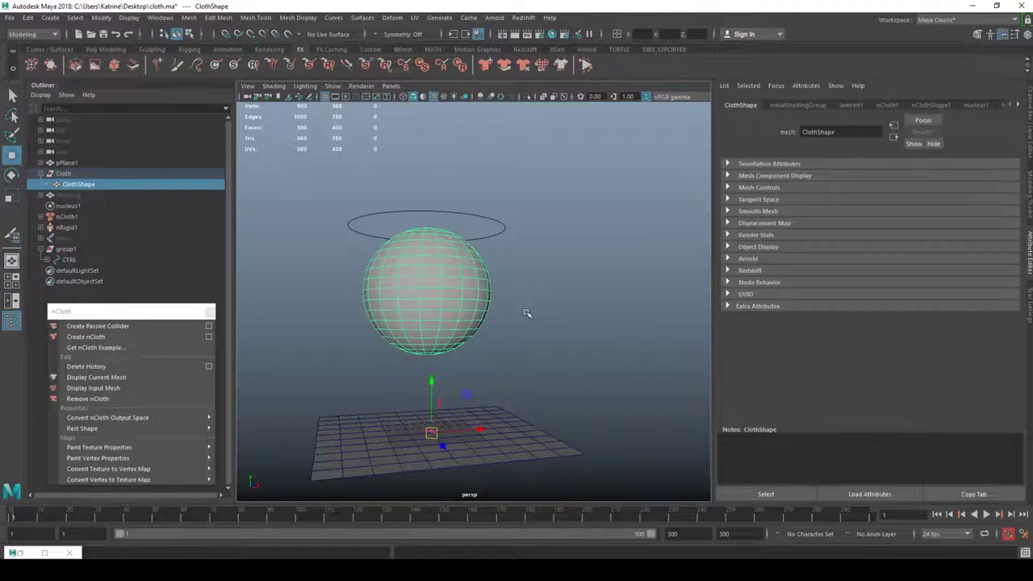
Select CTRL and play the animation with the input mesh displayed, stop, and return to the first frame.
{"action": "left_click", "coordinate": [549, 264]}
{"action": "left_click", "coordinate": [489, 217]}
{"action": "left_click_drag", "start_coordinate": [535, 163], "coordinate": [539, 186], "text": "alt"}
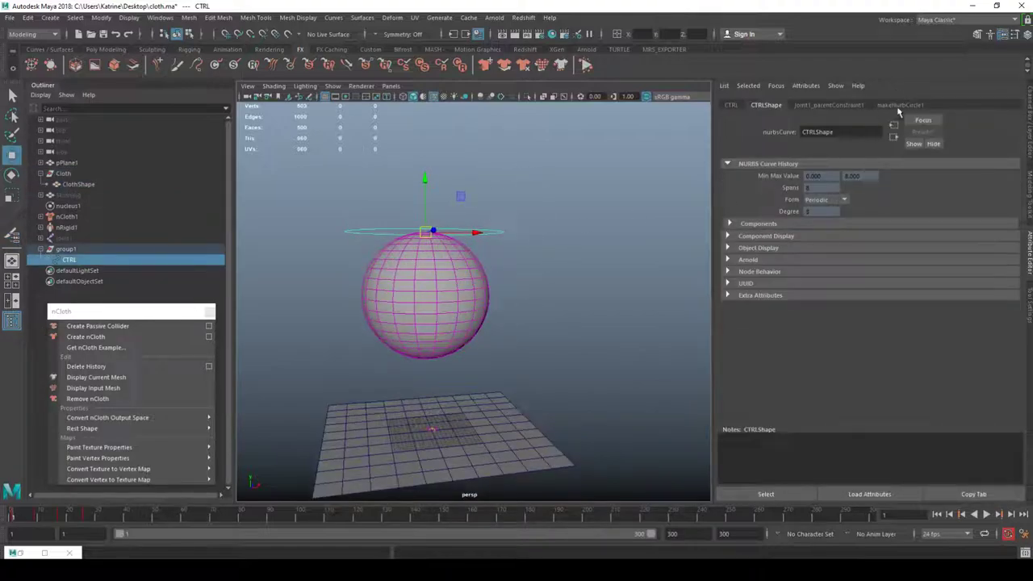
{"action": "key", "text": "alt+v"}
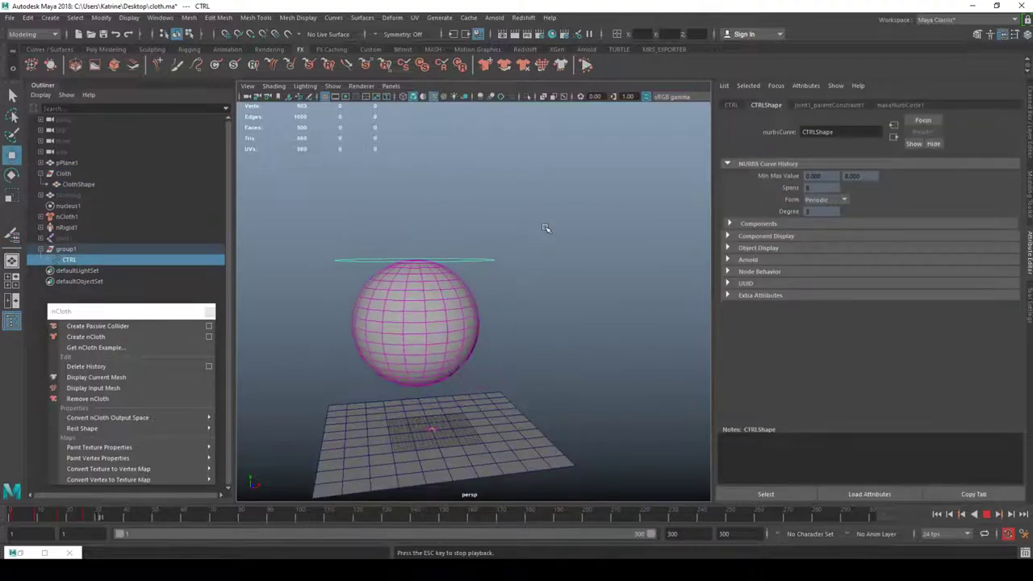
{"action": "key", "text": "alt+v"}
{"action": "key", "text": "alt+shift+v"}
Select Cloth and switch it to display the current nCloth mesh, checking its output shape in the hierarchy.
{"action": "left_click", "coordinate": [547, 273]}
{"action": "left_click", "coordinate": [72, 251]}
{"action": "left_click", "coordinate": [82, 206]}
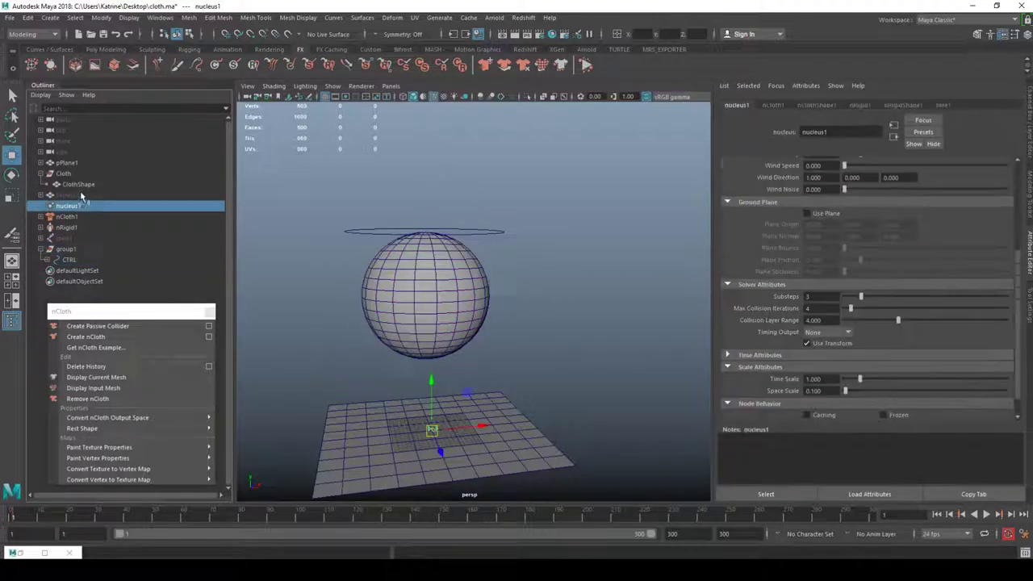
{"action": "left_click", "coordinate": [79, 185]}
{"action": "left_click", "coordinate": [76, 176]}
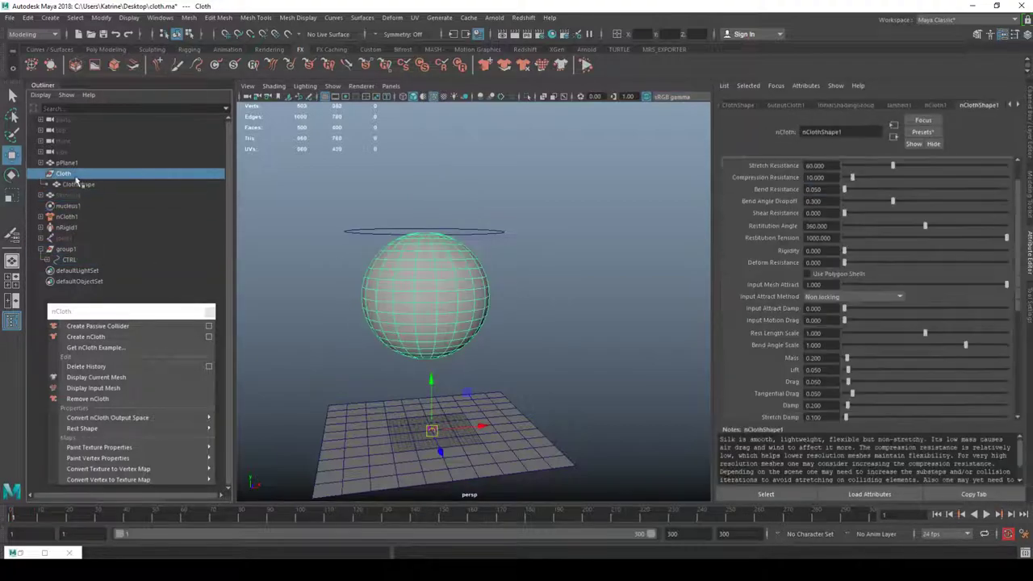
{"action": "left_click", "coordinate": [112, 380]}
{"action": "left_click", "coordinate": [40, 174]}
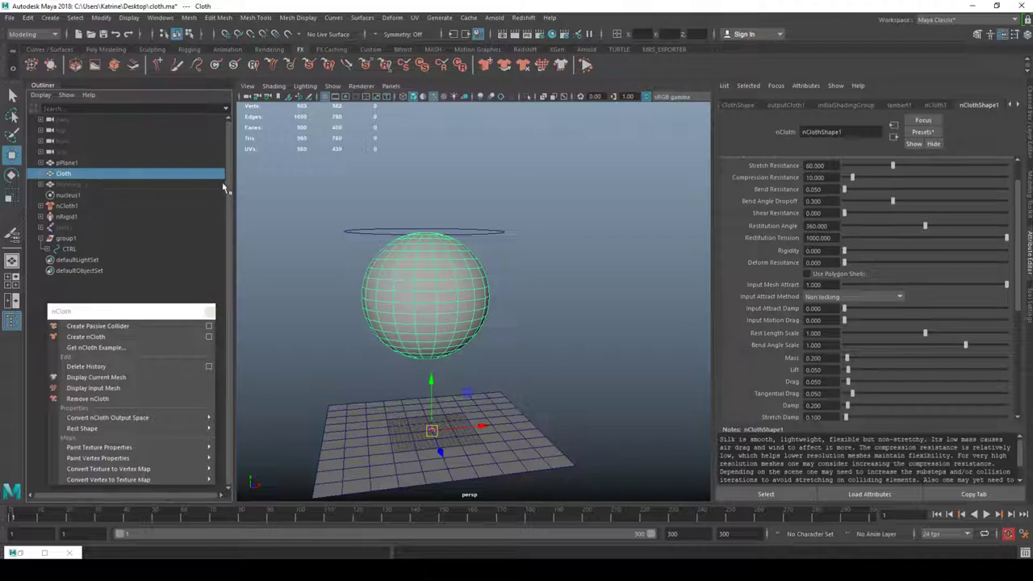
{"action": "left_click", "coordinate": [41, 174]}
Play the simulation with the current nCloth mesh displayed, stop, and return to the first frame.
{"action": "left_click", "coordinate": [369, 178]}
{"action": "key", "text": "alt+v"}
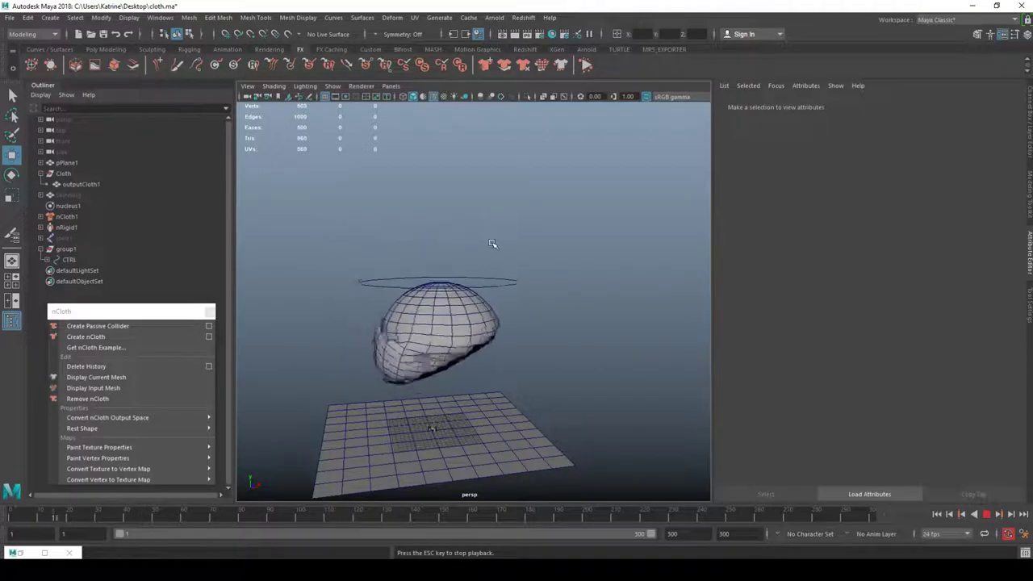
{"action": "key", "text": "alt+v"}
{"action": "key", "text": "alt+shift+v"}
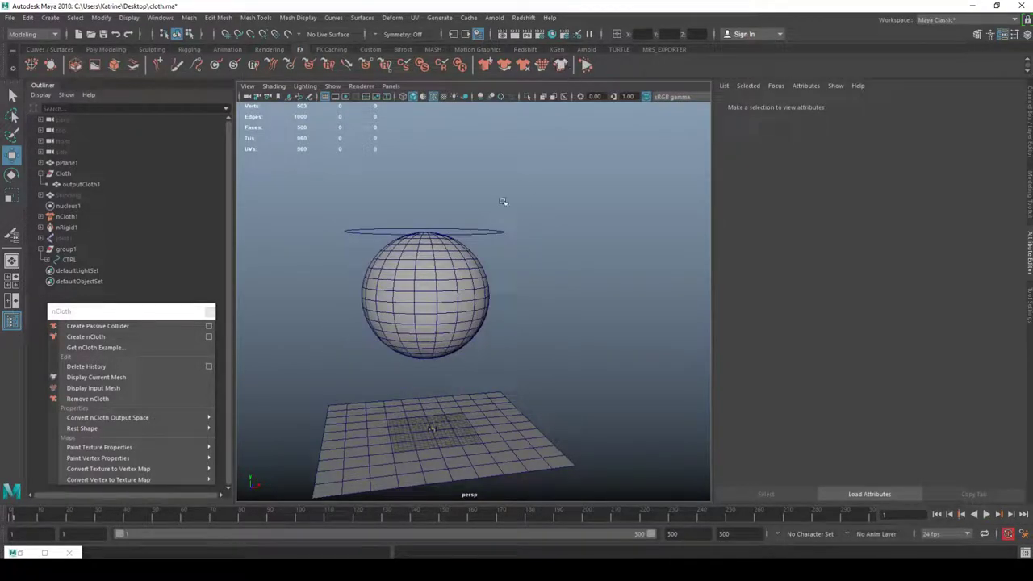
Select CTRL and run interactive playback of its animation, stop, and return to the first frame.
{"action": "left_click", "coordinate": [476, 236]}
{"action": "left_click", "coordinate": [586, 66]}
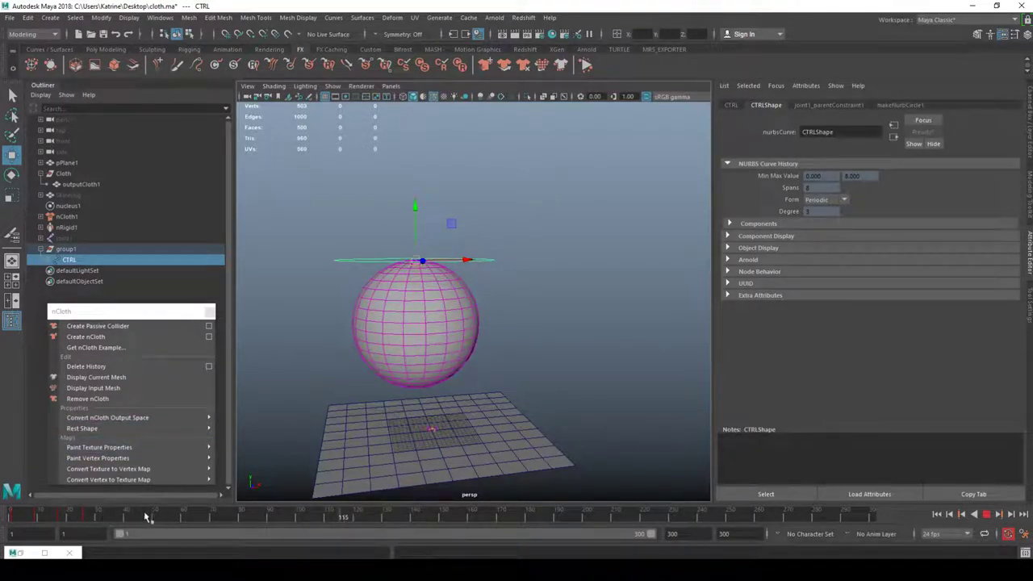
{"action": "key", "text": "Escape"}
{"action": "key", "text": "alt+shift+v"}
{"action": "left_click", "coordinate": [563, 254]}
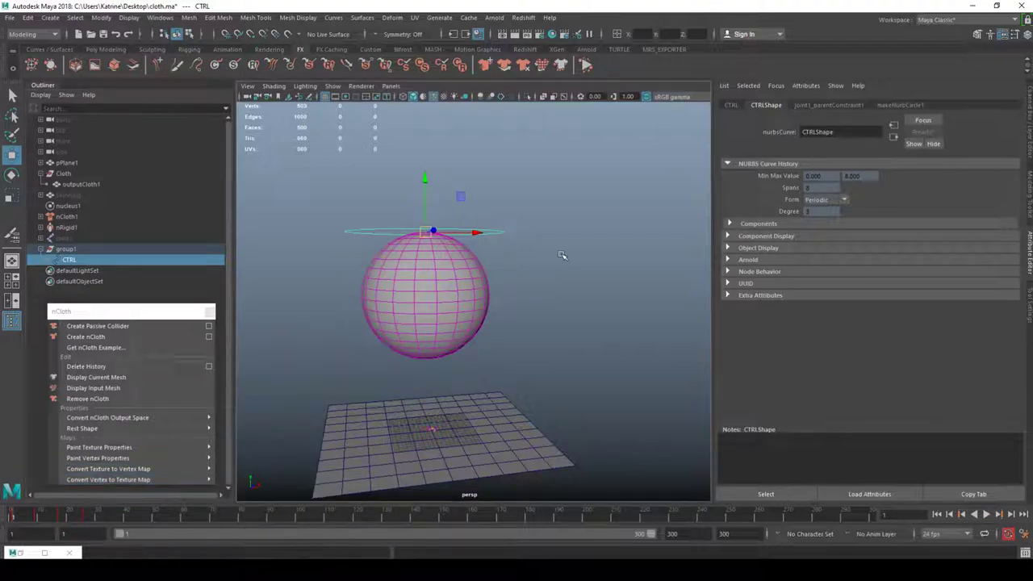